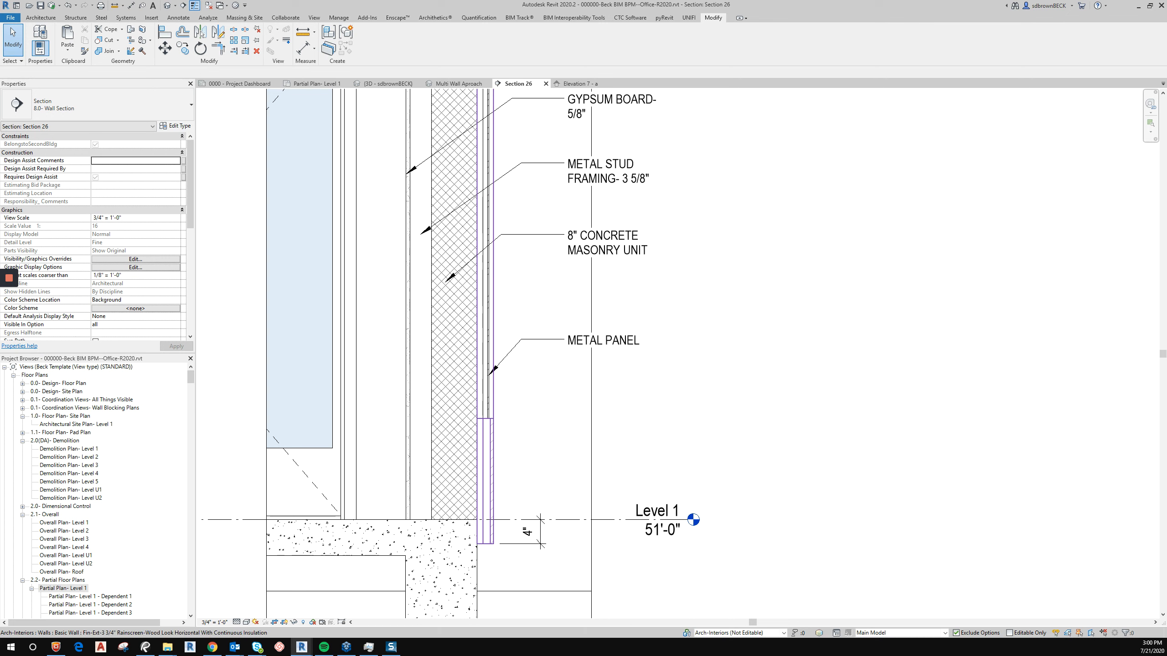
# Add a Thermal/Air Layer on the interior side of the rainscreen wall type's structure, below the metal framing layers.
pyautogui.click(492, 488)
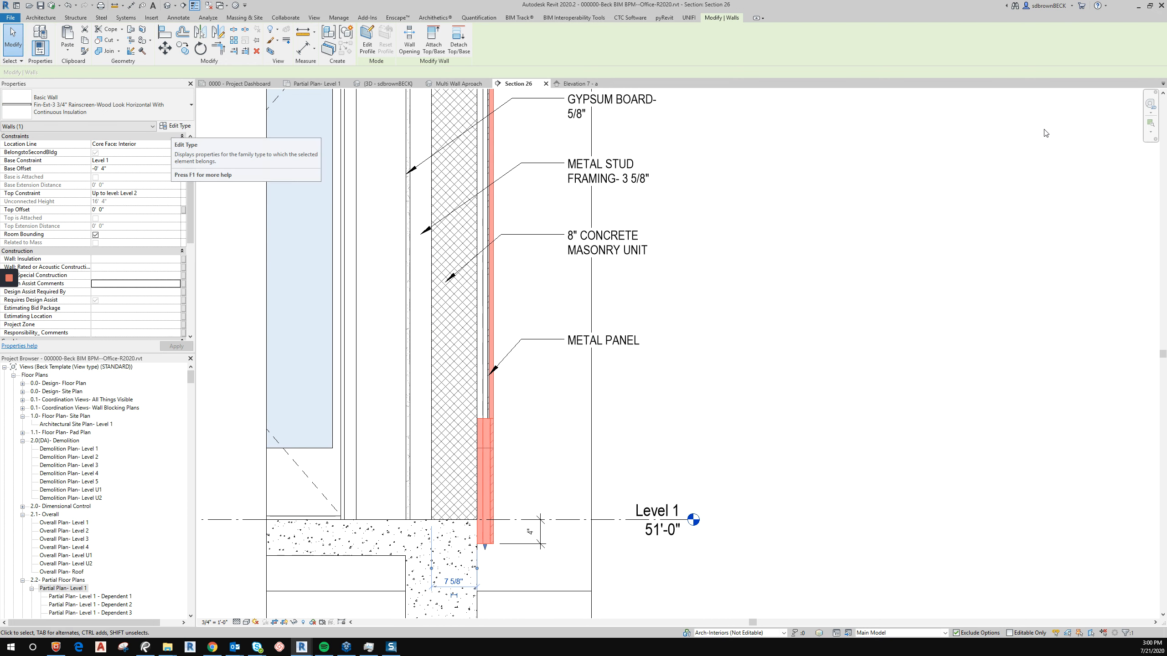
pyautogui.click(174, 125)
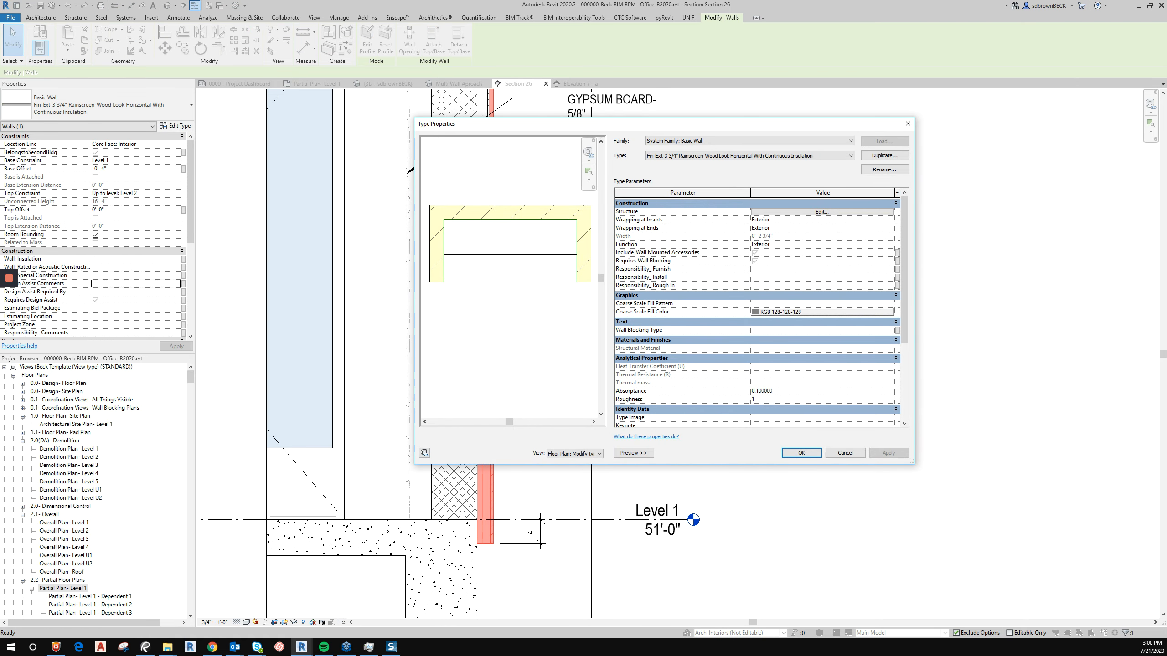
pyautogui.click(822, 211)
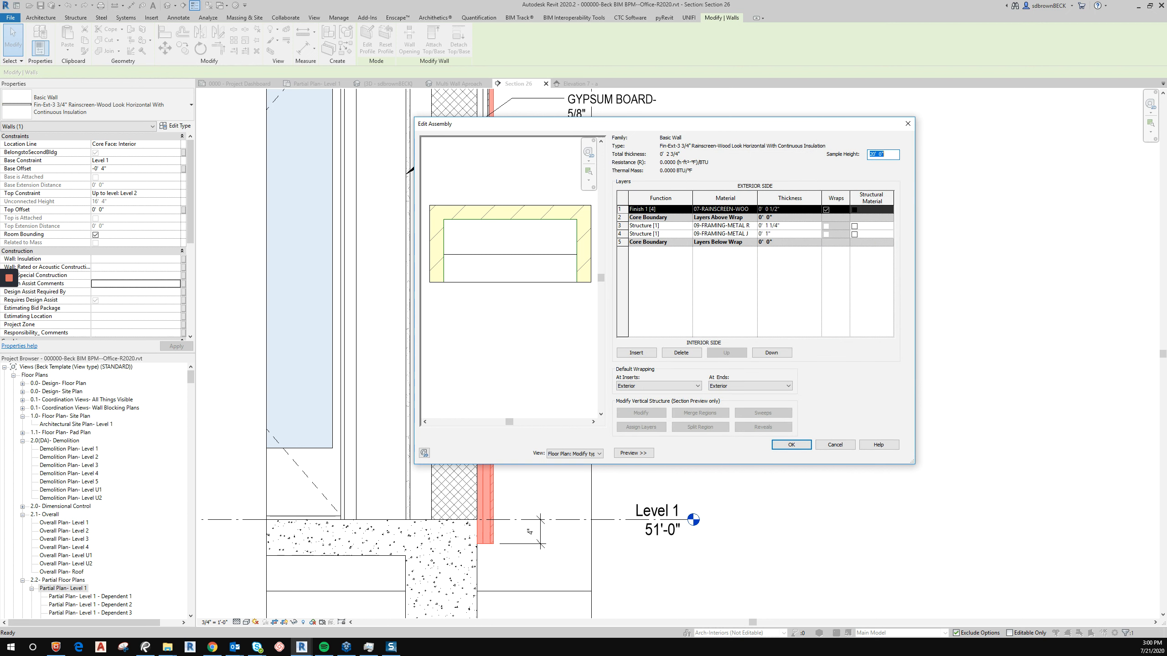
pyautogui.click(620, 234)
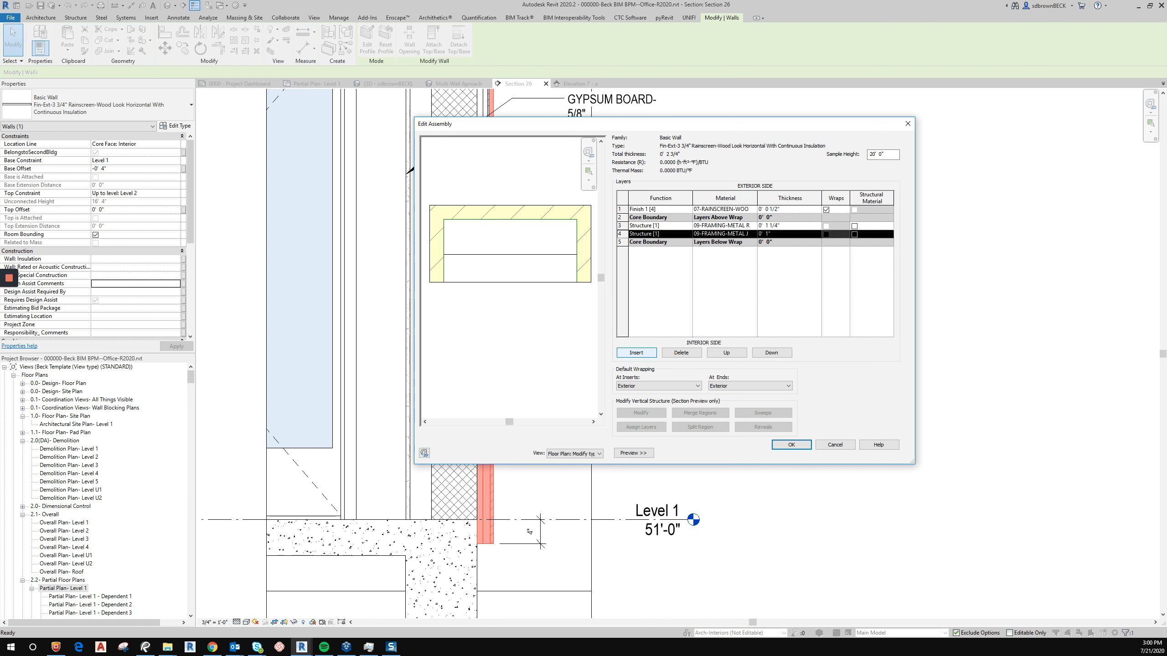
pyautogui.click(637, 352)
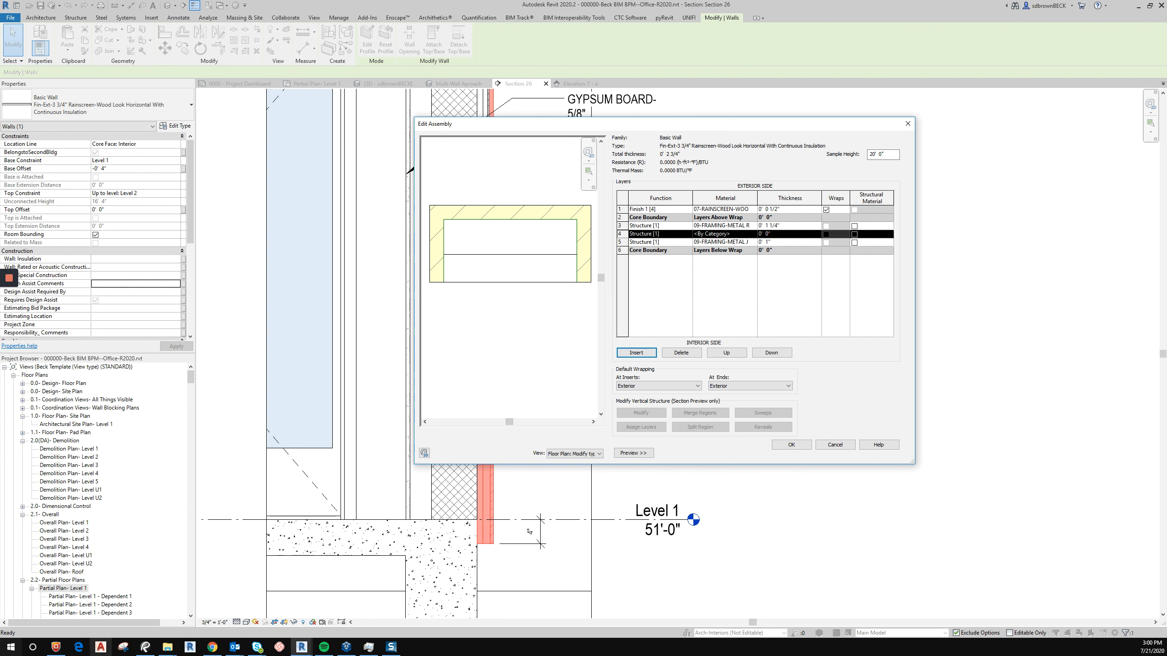
pyautogui.click(771, 352)
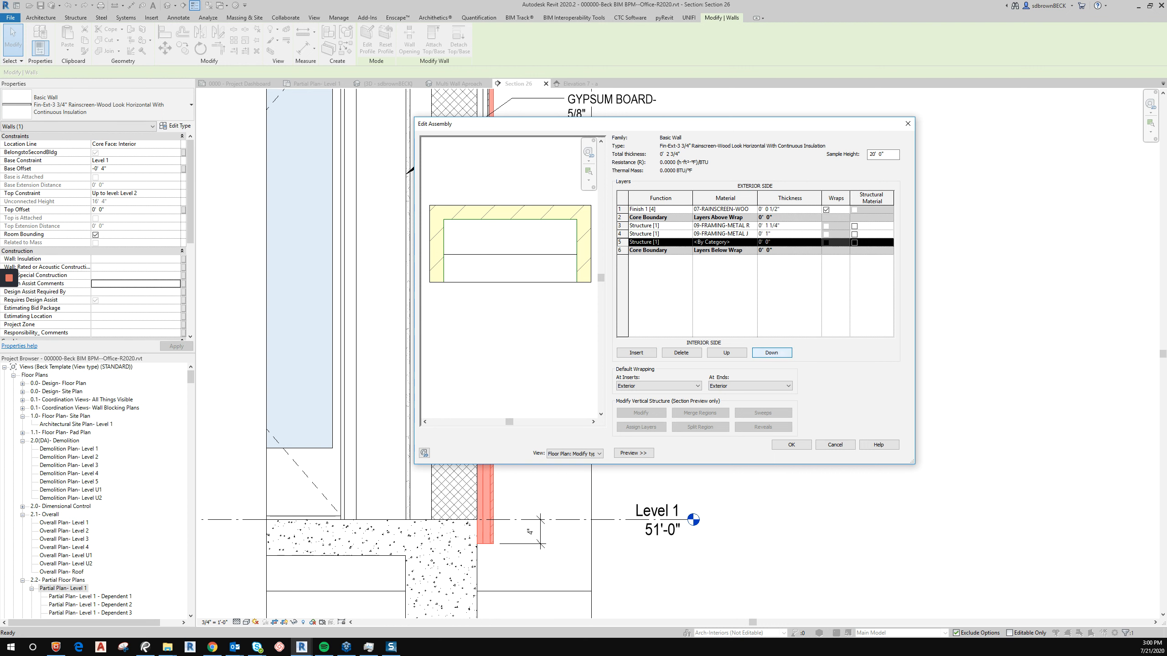
pyautogui.click(657, 242)
pyautogui.click(655, 264)
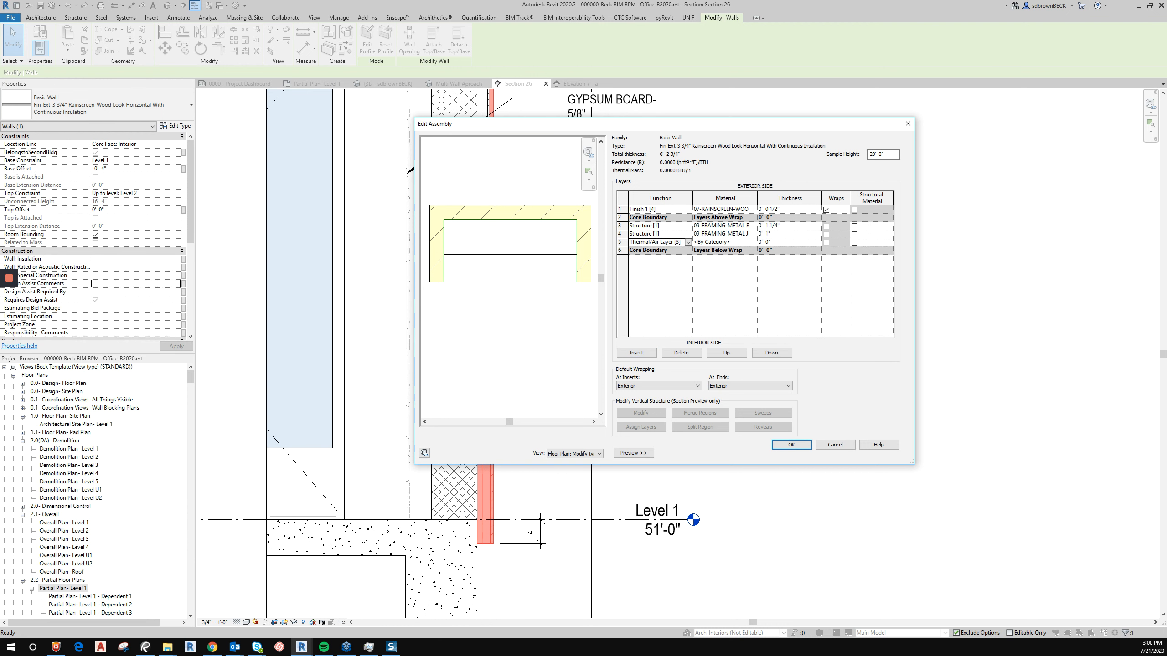
# Give the rainscreen wall's new layer a 1" thickness and the 07-RIGID INSULATION-1" material, then apply the changes.
pyautogui.click(786, 242)
pyautogui.write('1')
pyautogui.click(752, 242)
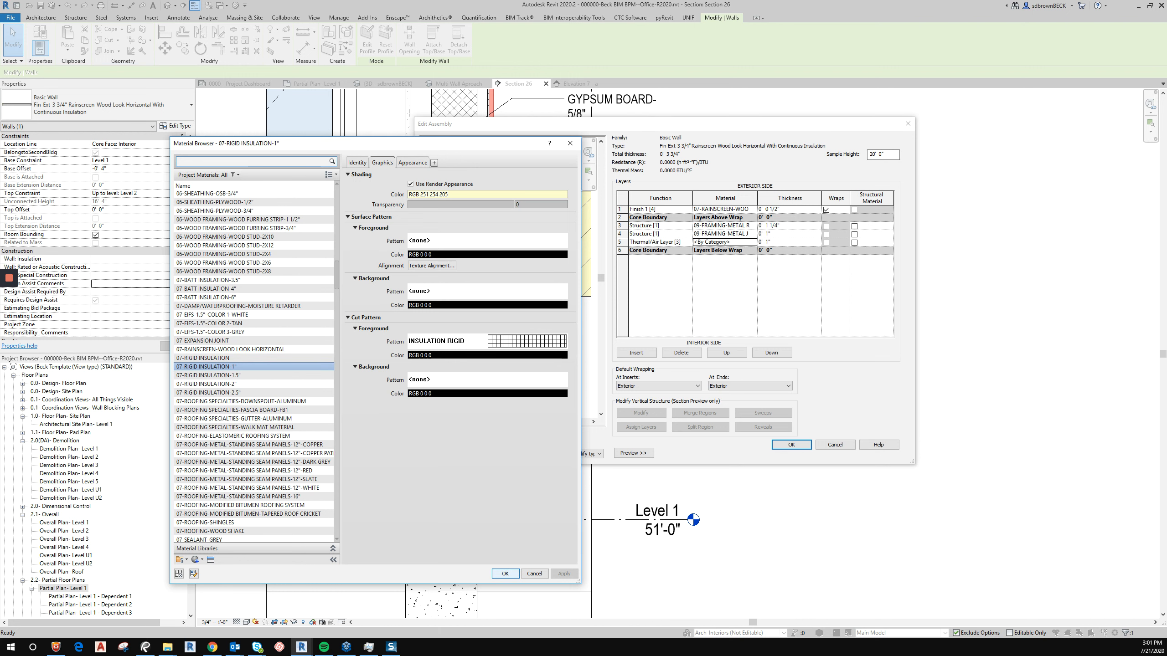
pyautogui.press('Return')
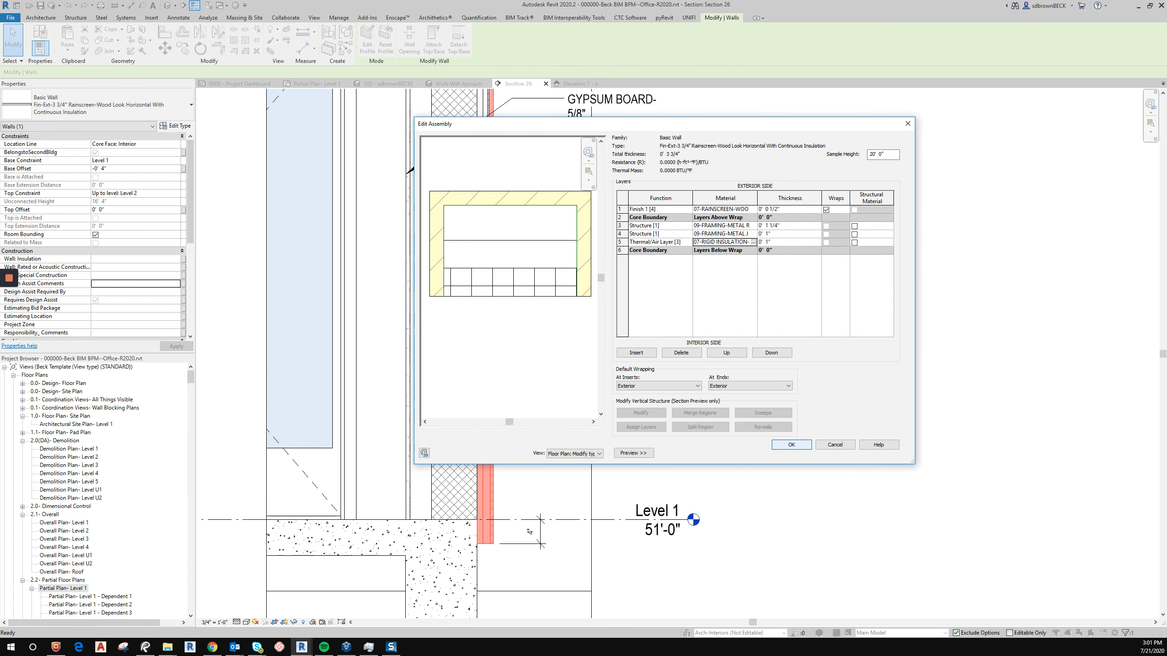
pyautogui.press('Return')
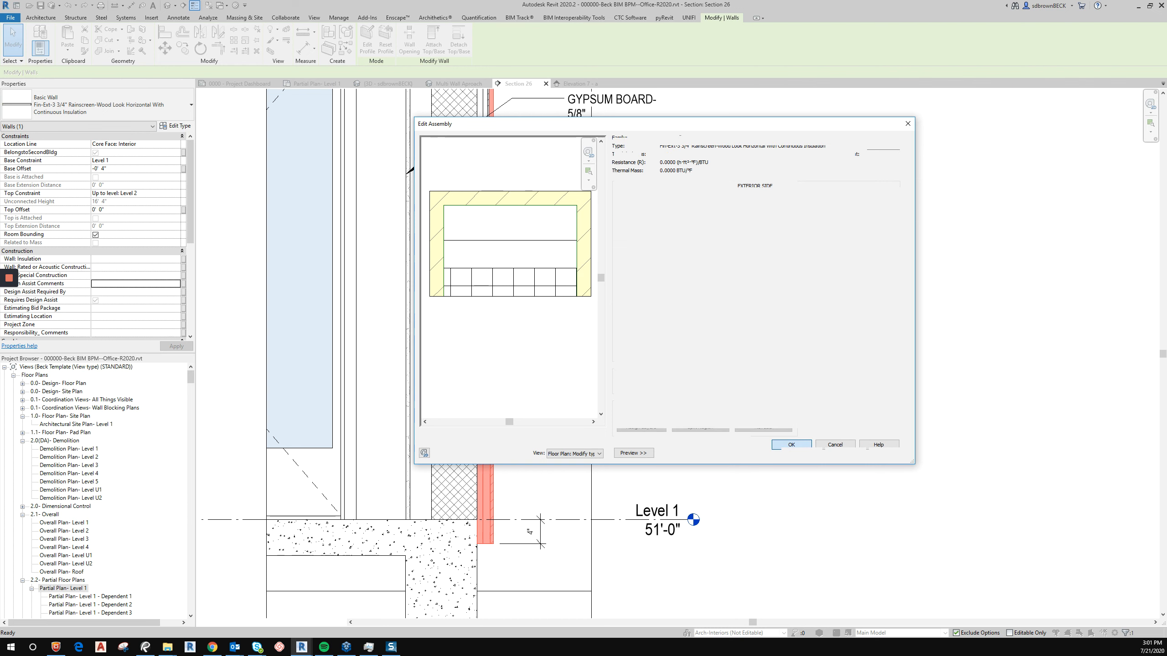
pyautogui.press('Return')
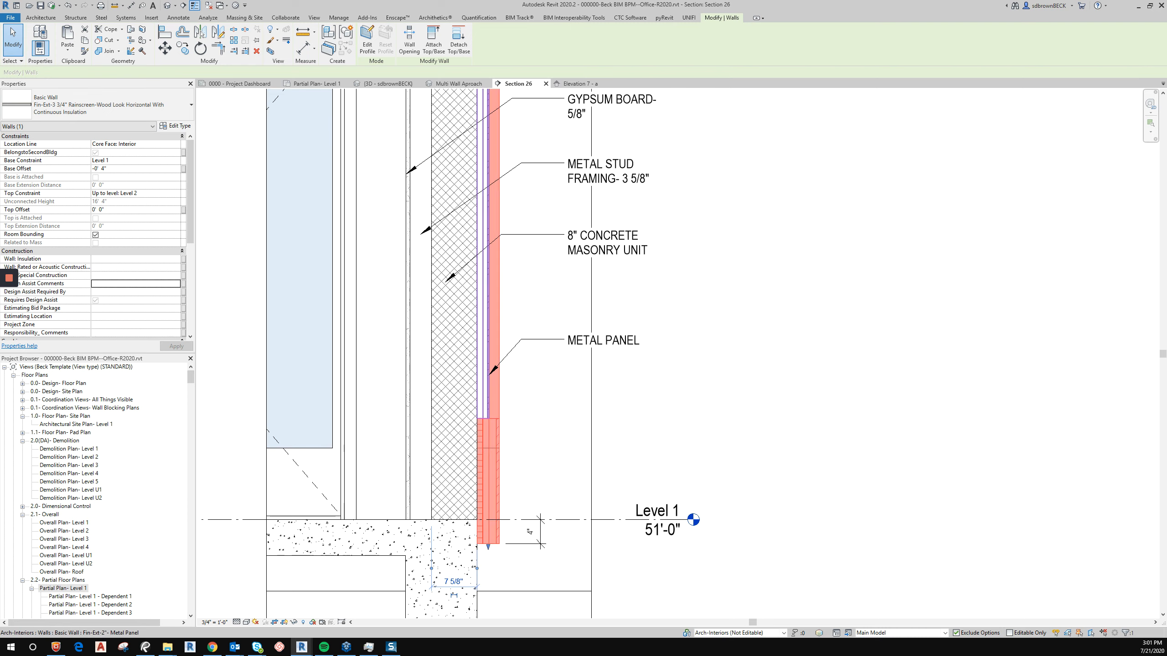
# Add a Thermal/Air Layer on the interior side of the metal panel wall type's structure.
pyautogui.click(488, 400)
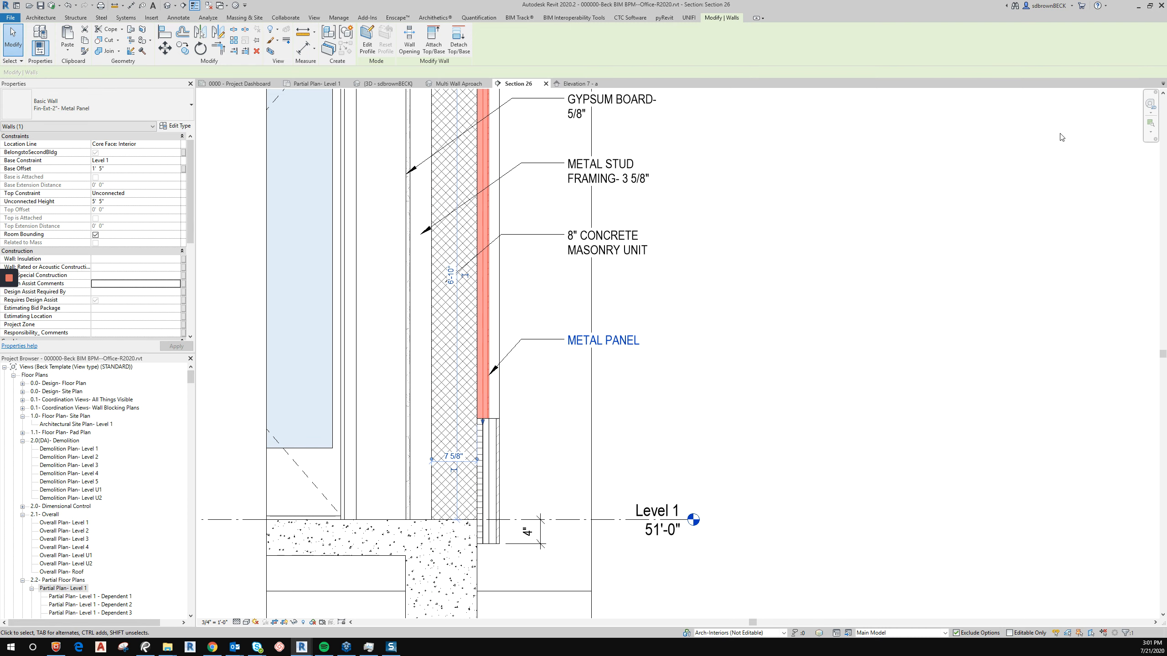
pyautogui.click(176, 126)
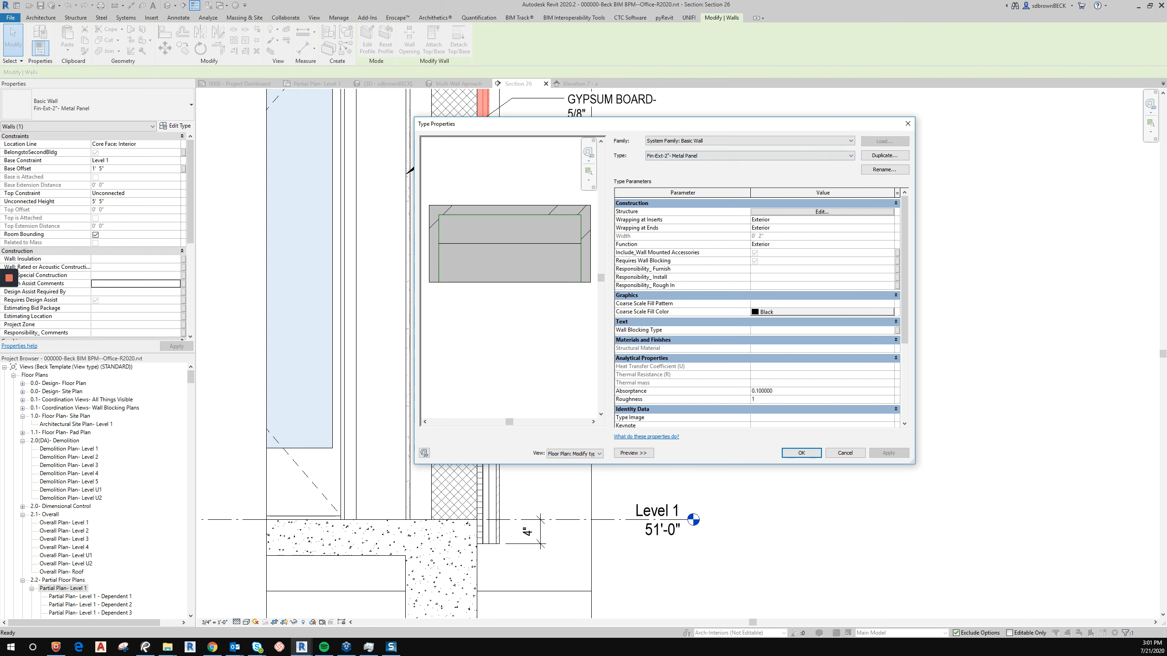
pyautogui.click(822, 212)
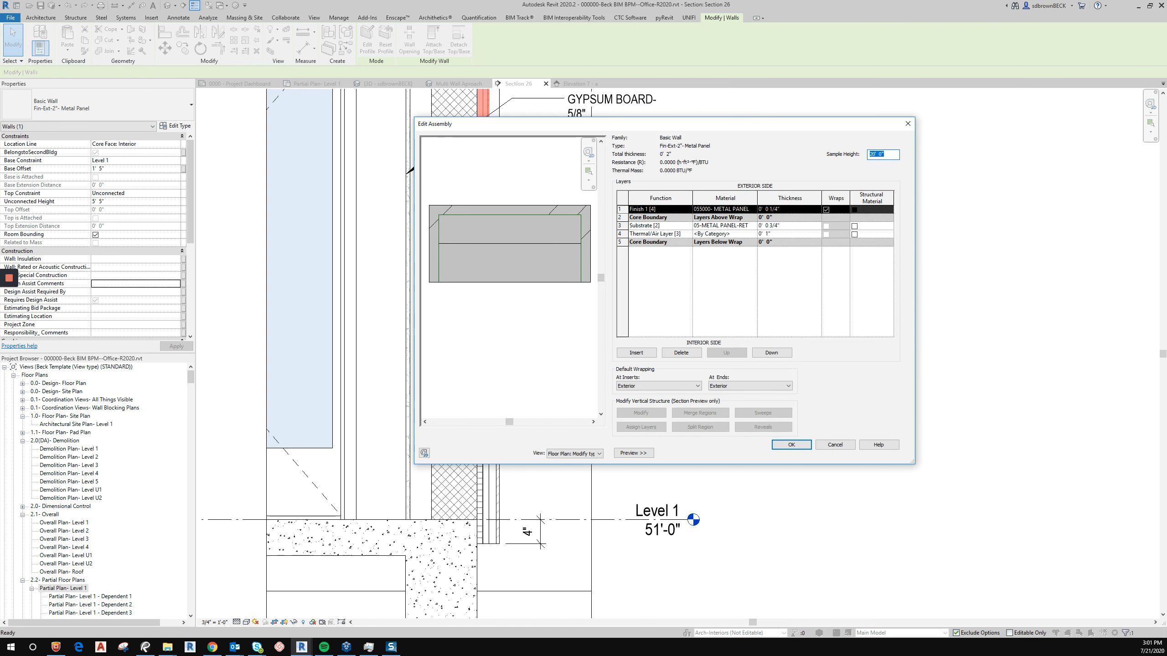
pyautogui.click(657, 234)
pyautogui.click(636, 352)
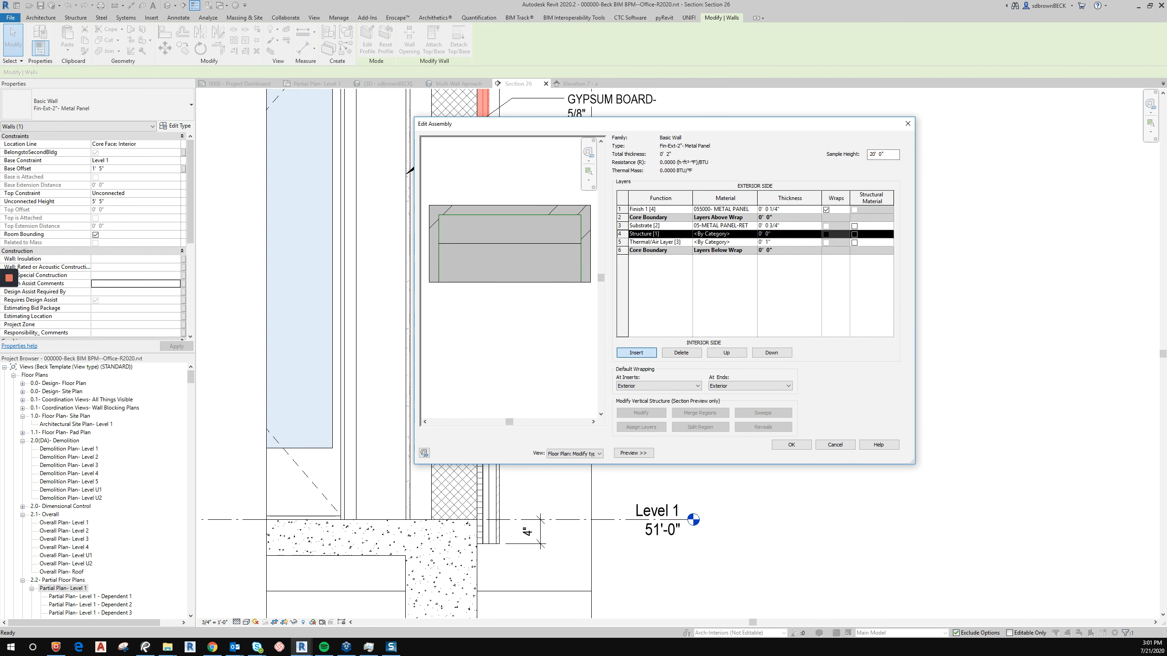
pyautogui.click(771, 352)
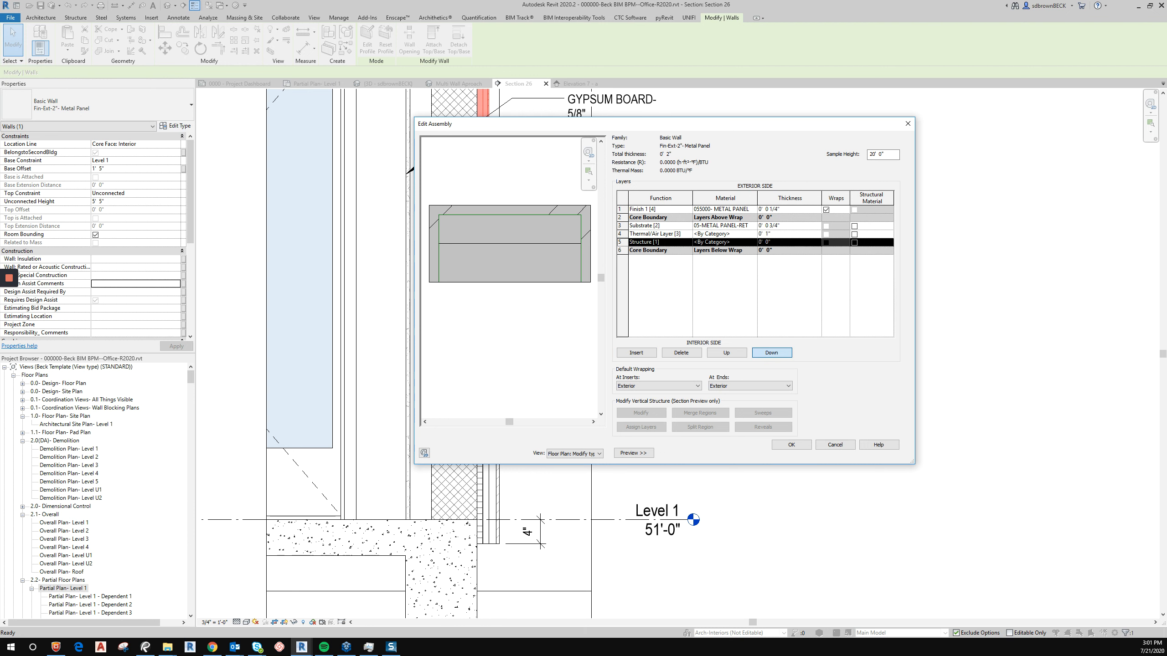
pyautogui.click(687, 242)
pyautogui.click(688, 242)
pyautogui.click(657, 265)
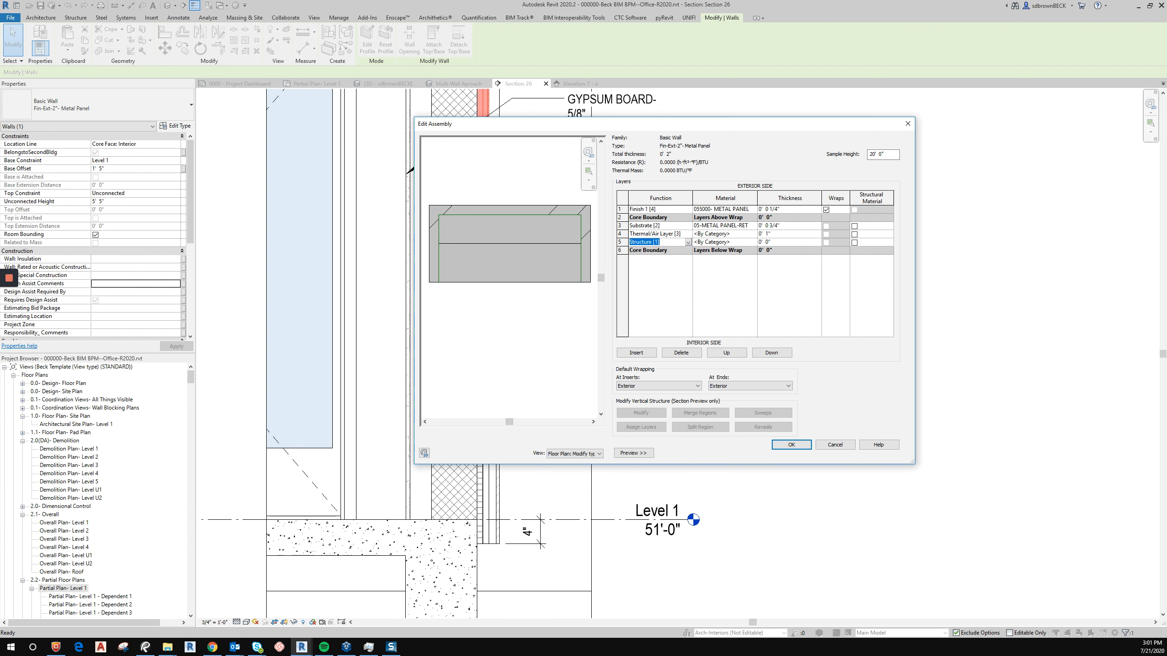
# Set the metal panel wall's new layer to 1" thick with 07-RIGID INSULATION-1" material and confirm the assembly.
pyautogui.click(776, 242)
pyautogui.write('1')
pyautogui.click(725, 242)
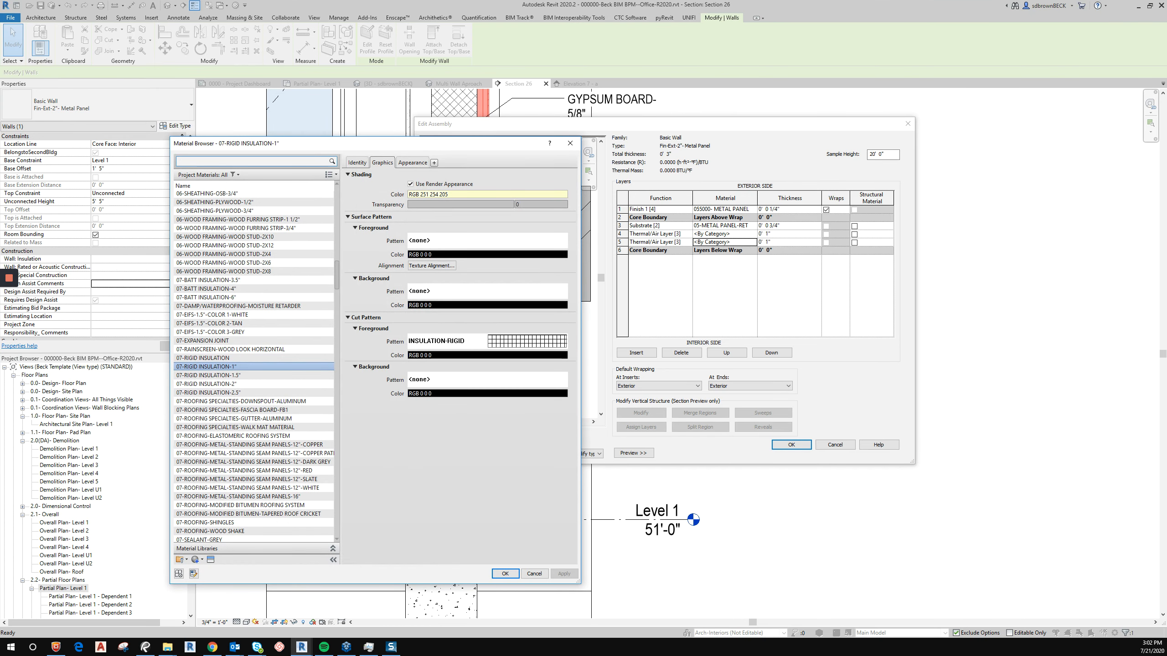
pyautogui.click(505, 574)
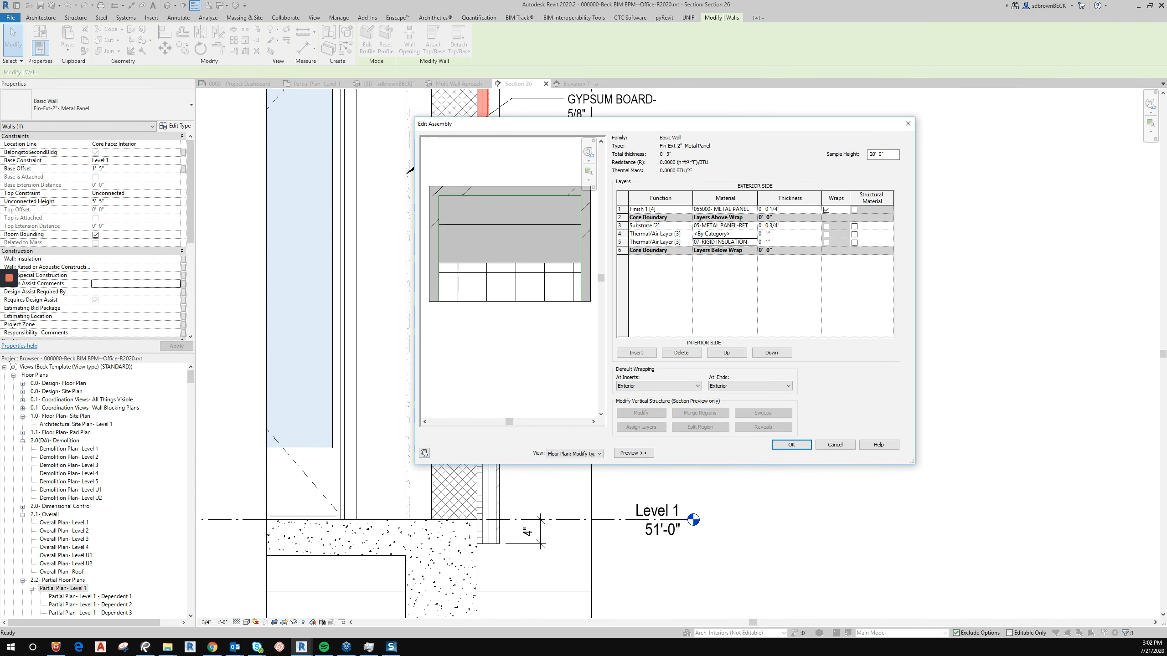
pyautogui.click(718, 242)
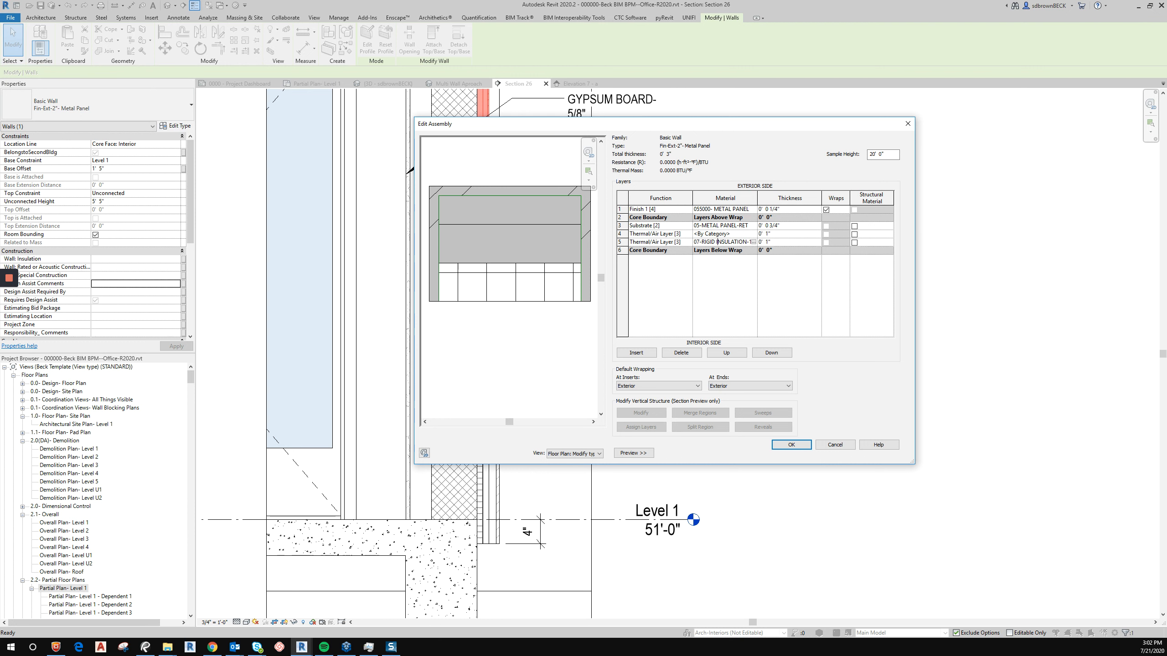
pyautogui.moveTo(694, 242); pyautogui.dragTo(750, 242)
pyautogui.click(792, 445)
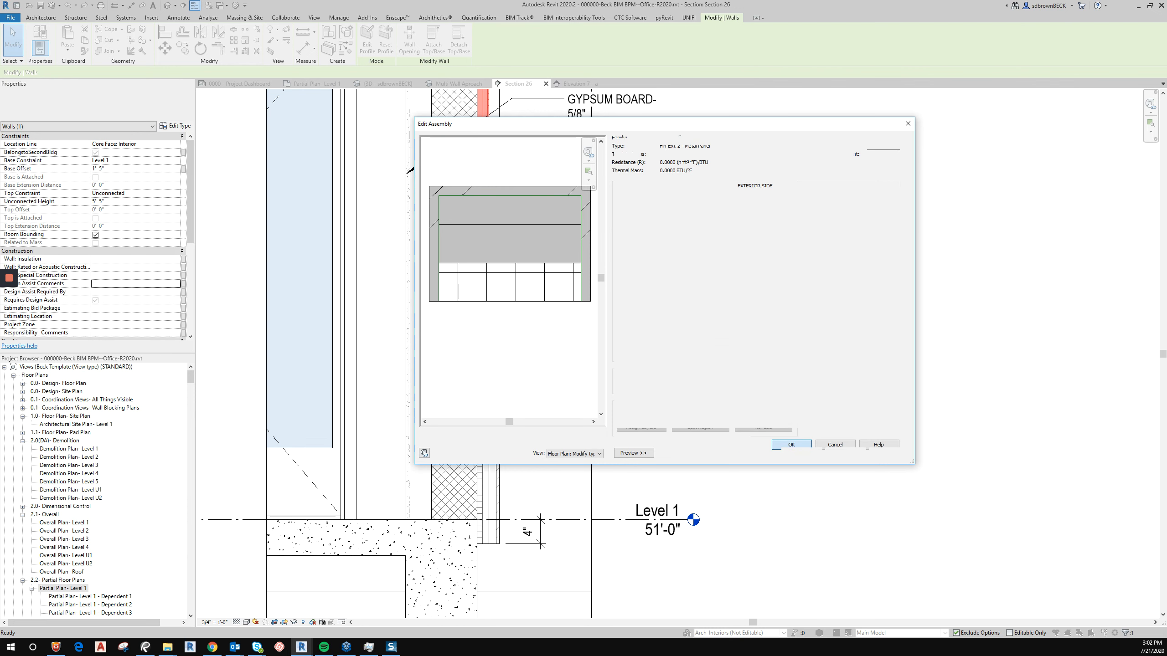
# Rename the metal panel wall type to Fin-Ext-3"- Metal Panel with Continuous Insulation and apply it.
pyautogui.click(884, 169)
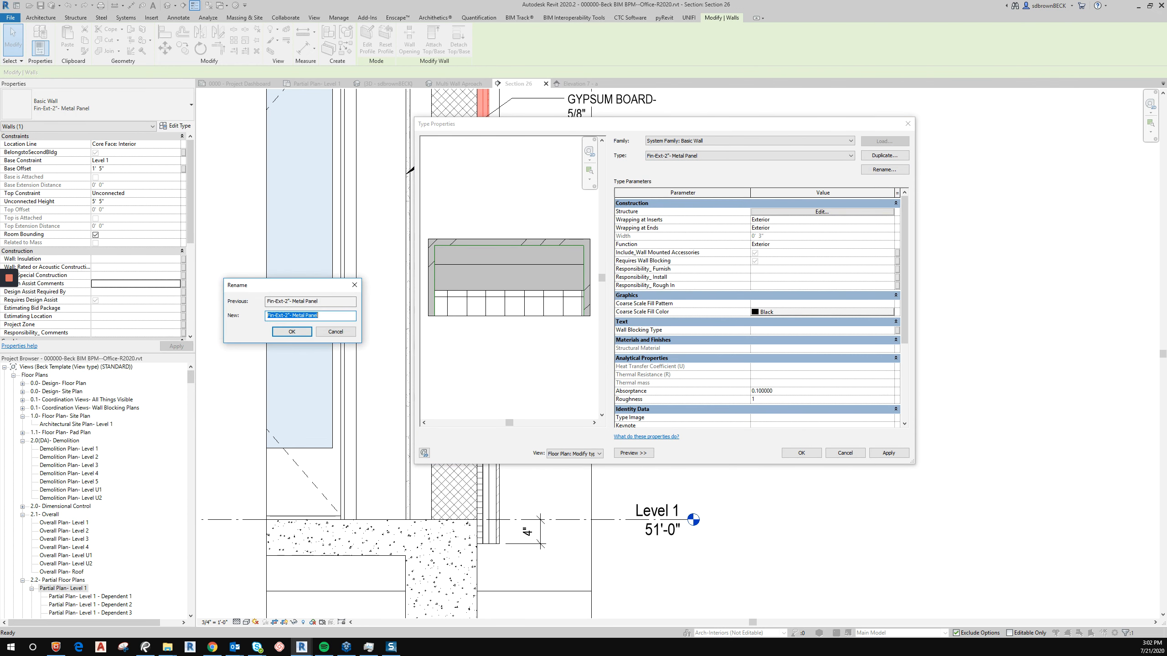
pyautogui.press('Left')
pyautogui.press('Right')
pyautogui.press('Right')
pyautogui.press('Right')
pyautogui.press('Right')
pyautogui.press('Right')
pyautogui.press('Right')
pyautogui.press('Right')
pyautogui.press('Right')
pyautogui.press('Right')
pyautogui.press('BackSpace')
pyautogui.write('3 with Co')
pyautogui.write('ntinuous Insulation')
pyautogui.press('Return')
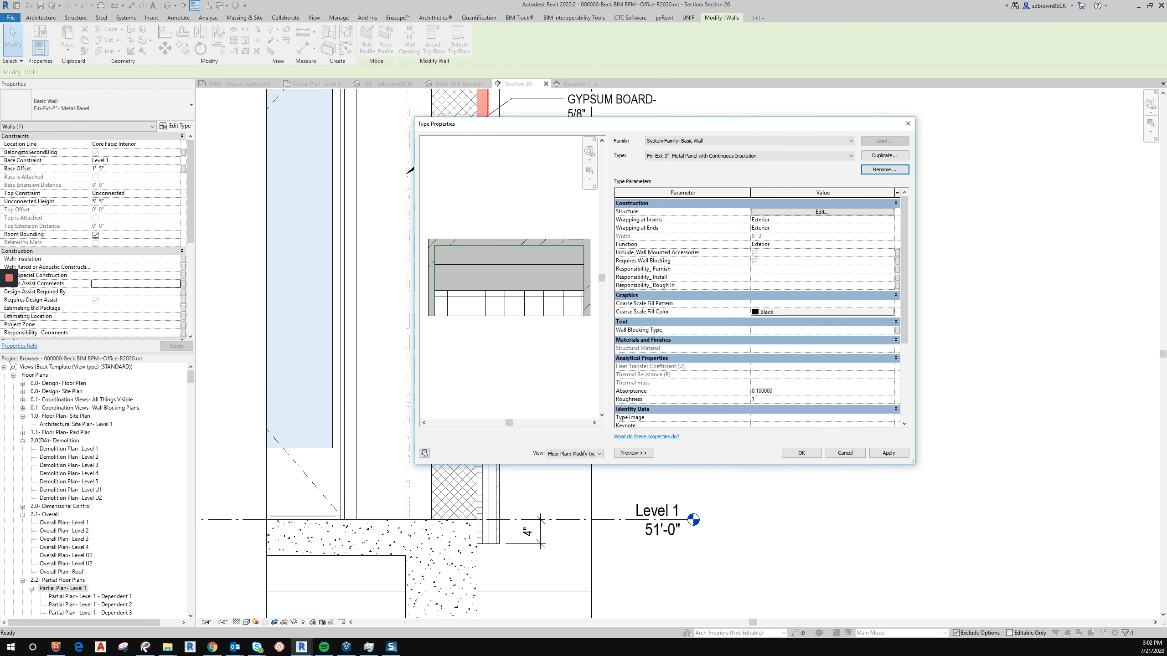
pyautogui.click(801, 452)
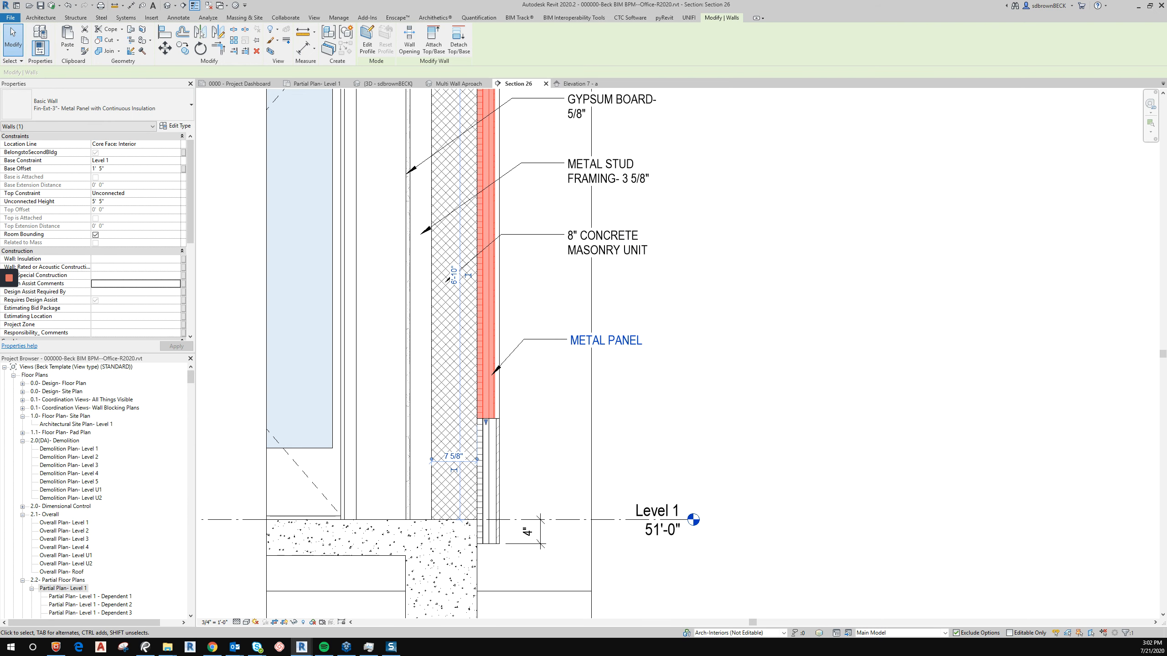
# Select the rainscreen and CMU walls in the section to check their wall types.
pyautogui.click(487, 474)
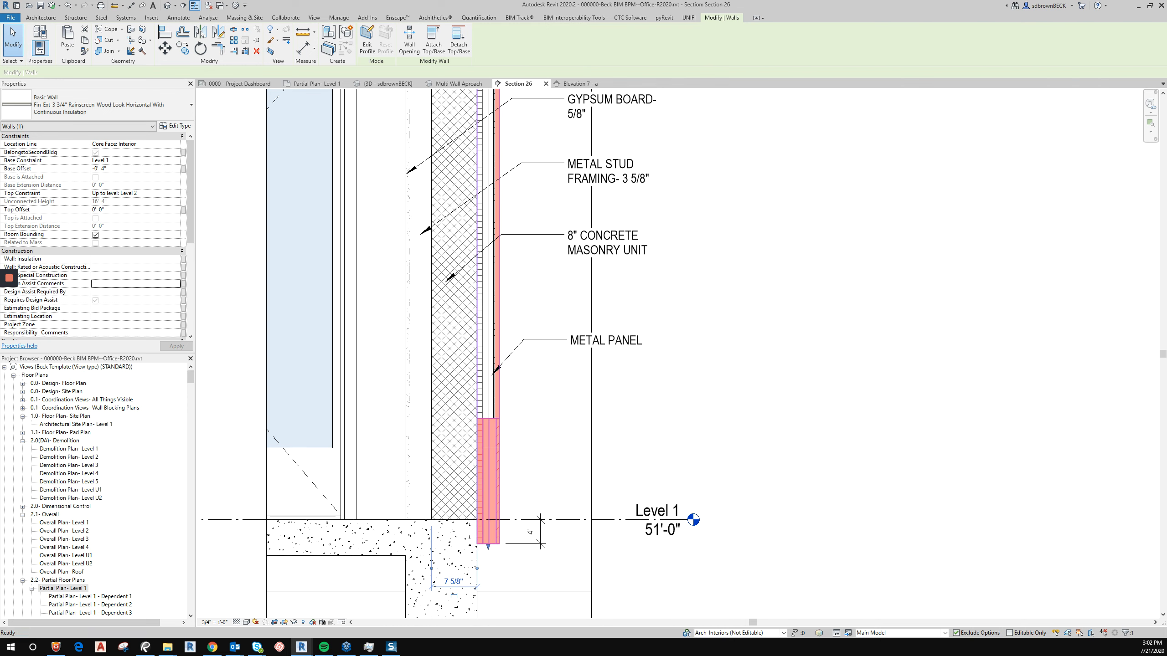
pyautogui.press('Escape')
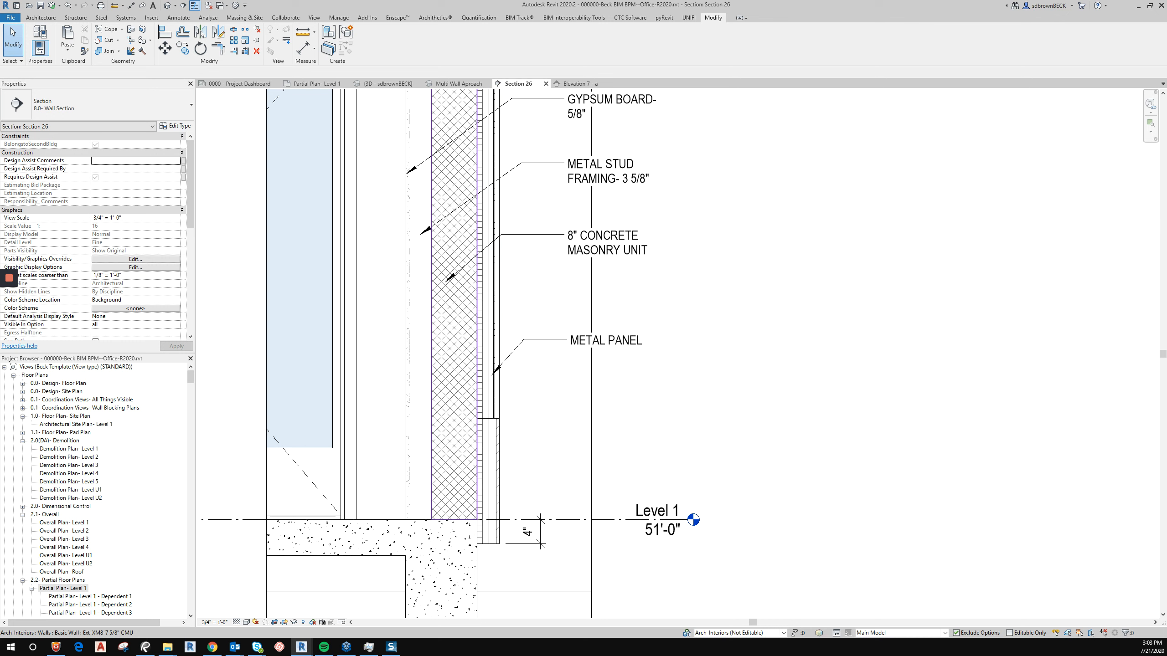
pyautogui.click(488, 437)
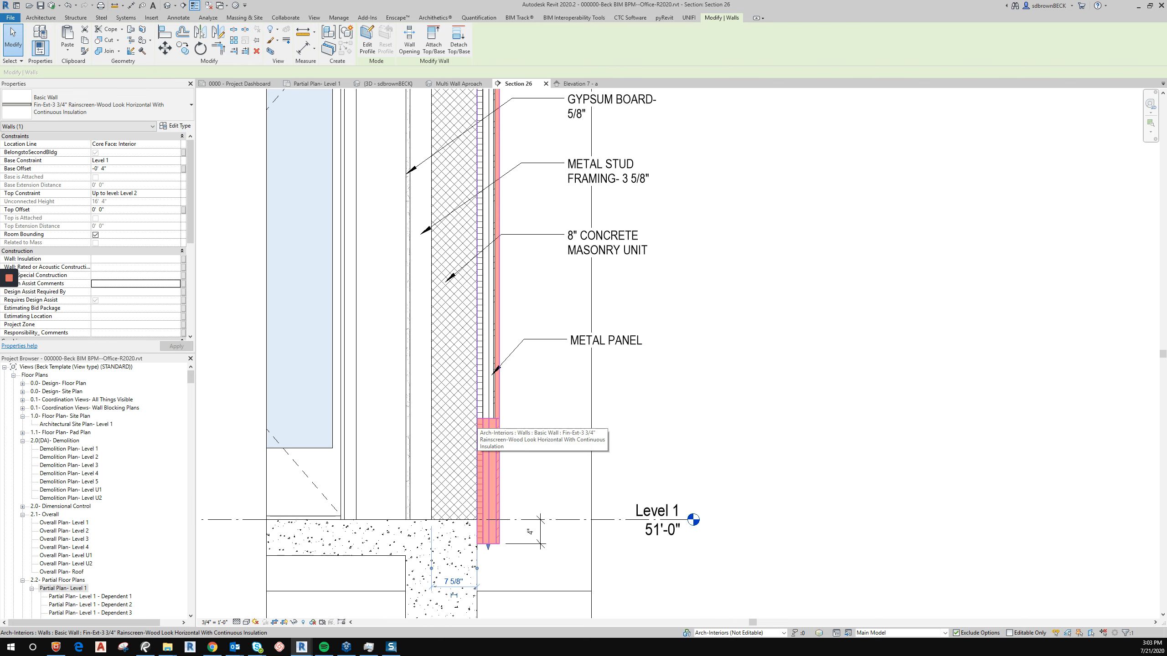
pyautogui.click(477, 468)
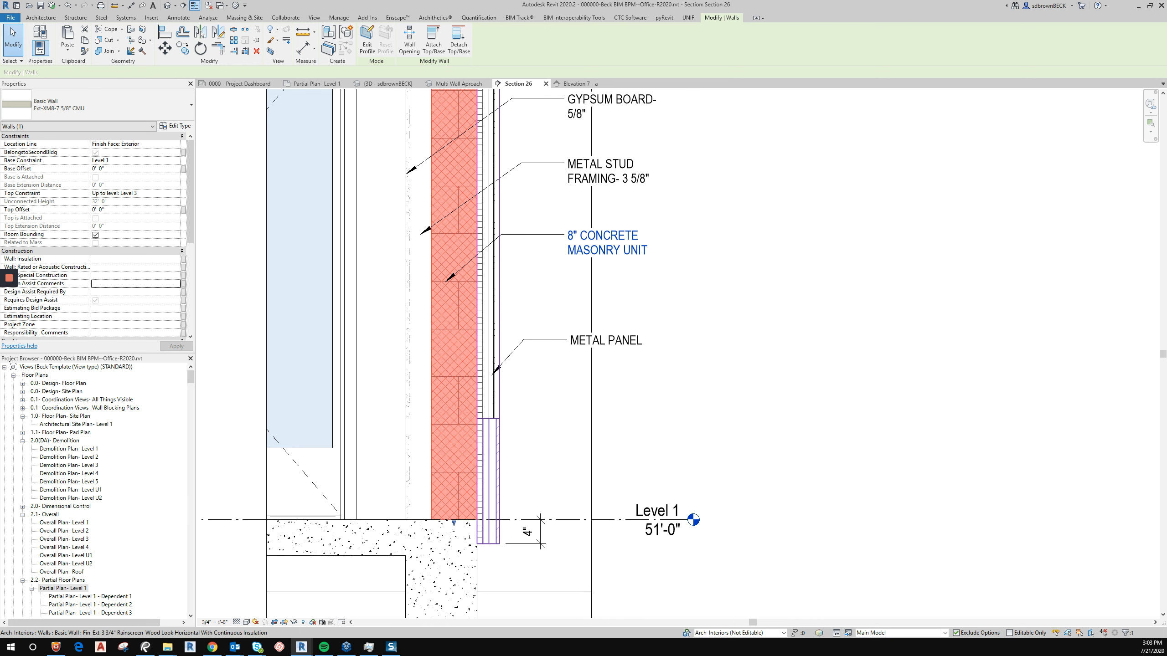
pyautogui.press('Escape')
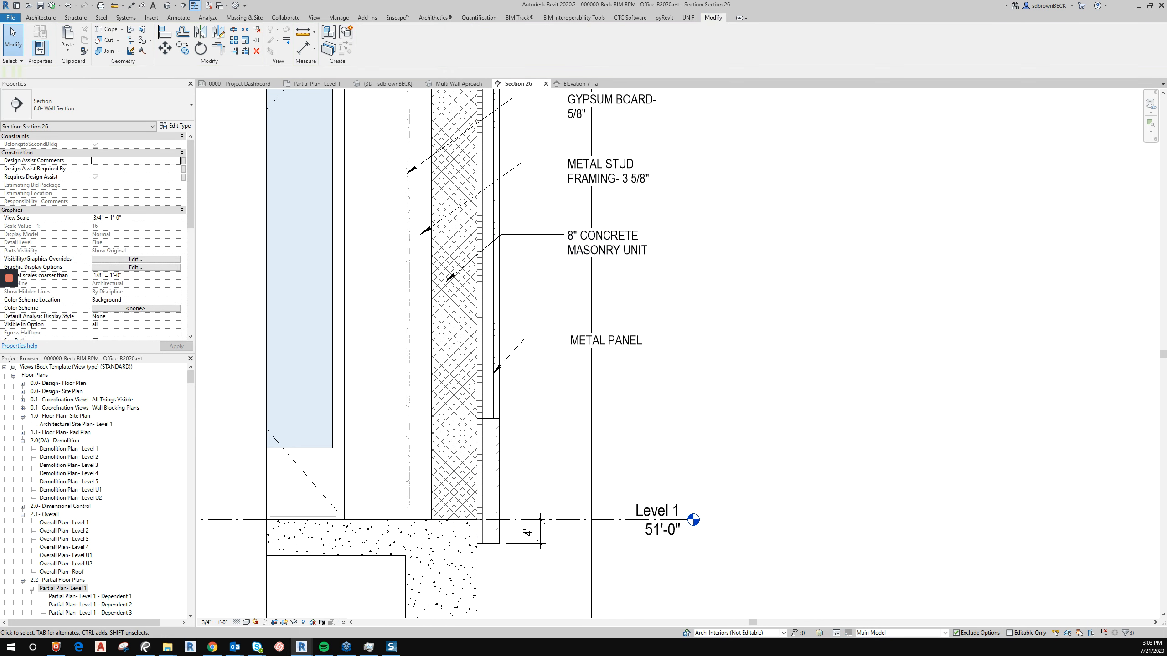
# Open Elevation 7 - a from its marker in the Level 1 partial floor plan.
pyautogui.hotkey('ctrl', 'Tab')
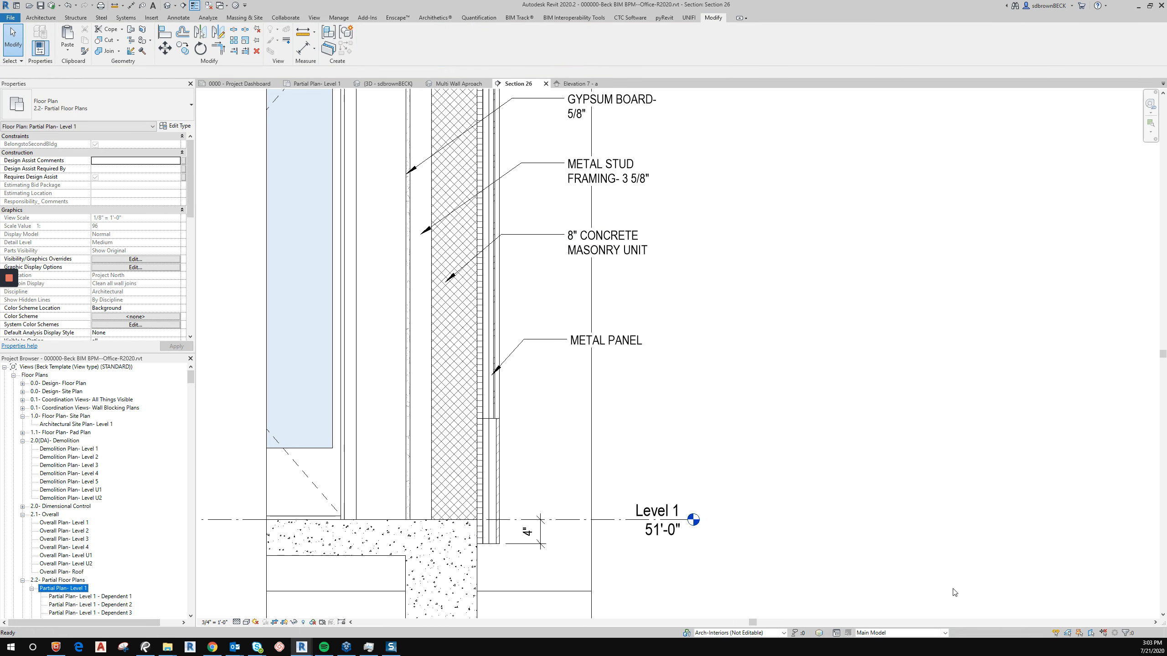
pyautogui.scroll(-3, 517, 464)
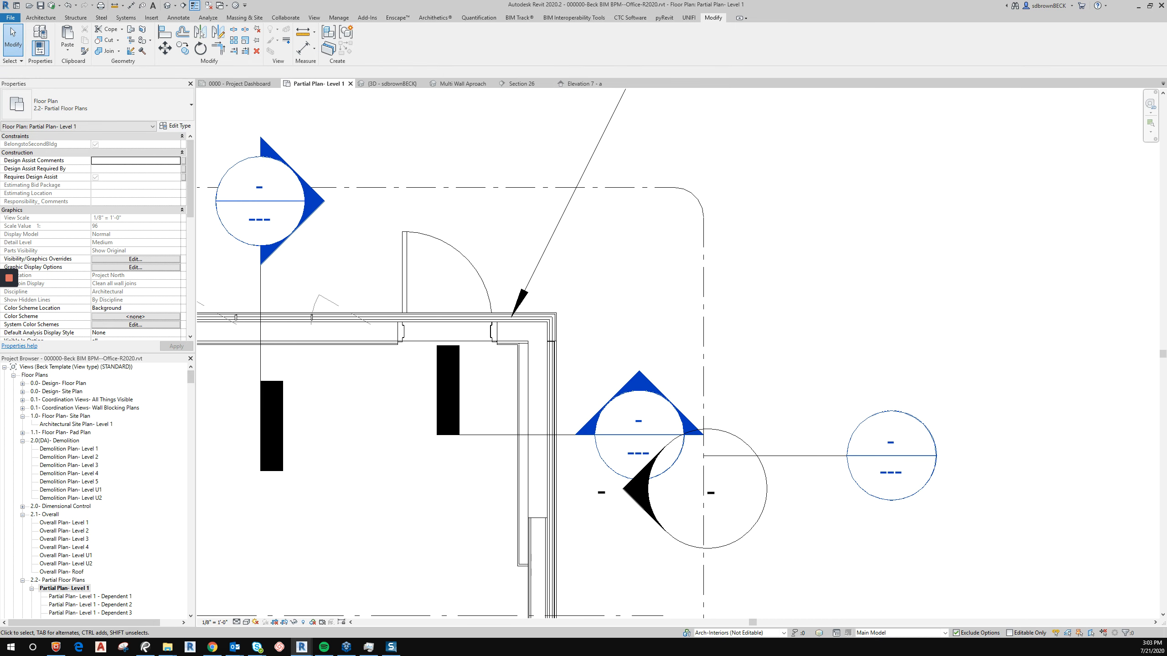
pyautogui.doubleClick(638, 399)
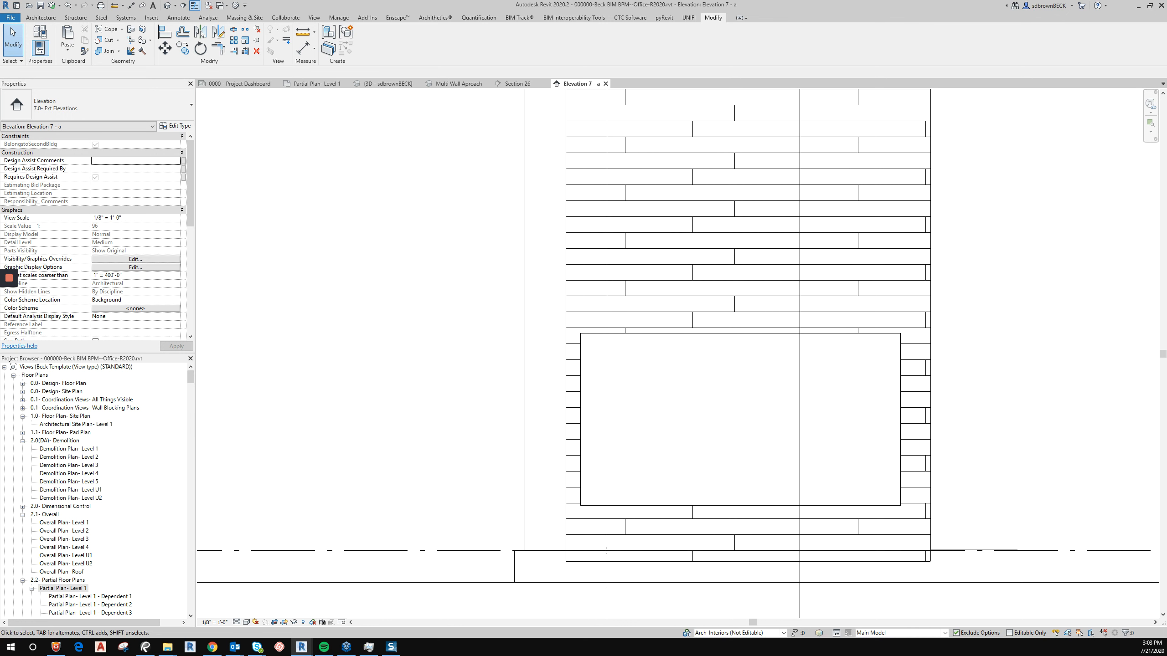
# Enable temporary view properties for the elevation view.
pyautogui.click(322, 622)
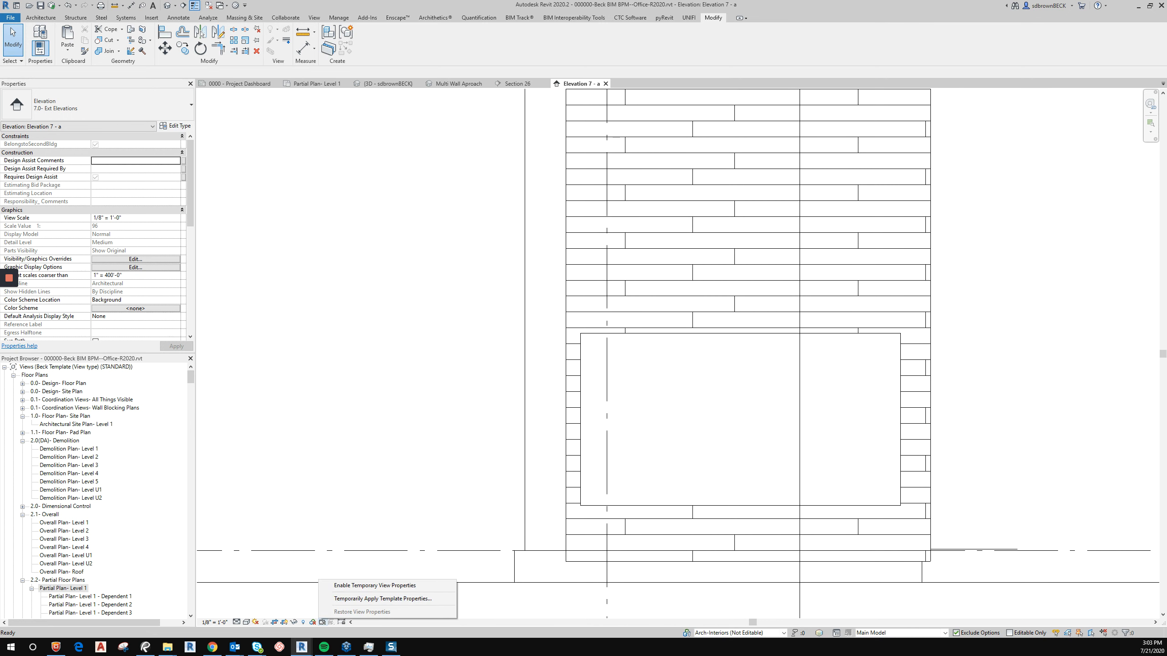
pyautogui.click(374, 585)
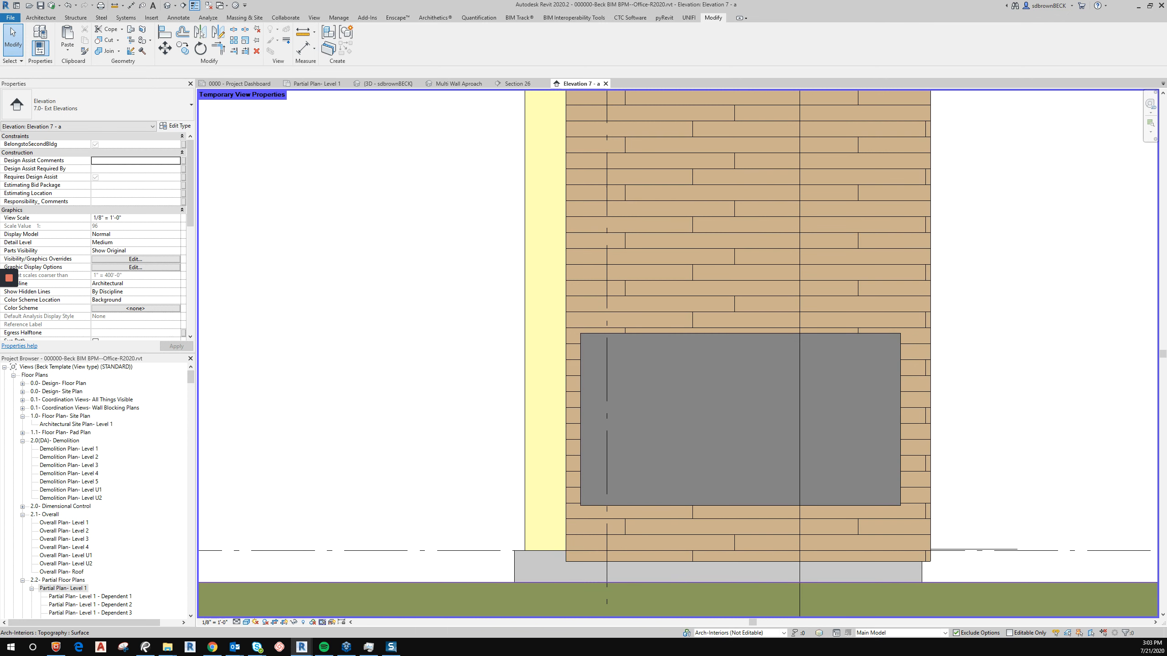
# Switch to the UNIFI content library window.
pyautogui.click(346, 646)
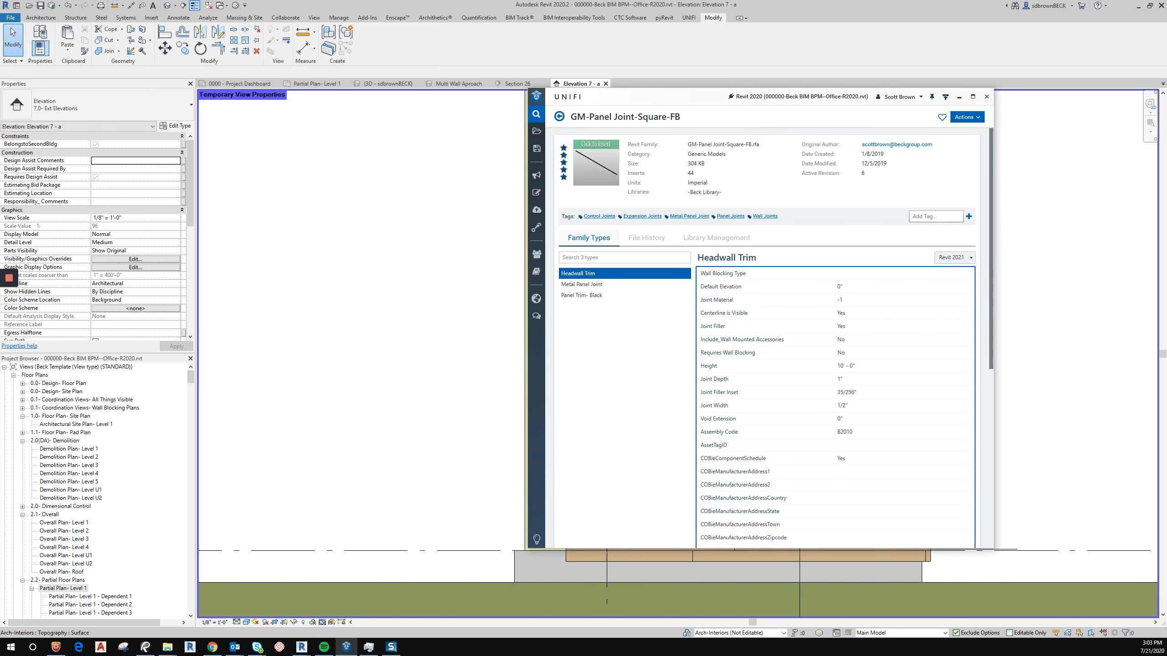
# Search the UNIFI library for Metal Panel Joint, load the GM-Panel Joint-Square-FB family, and choose its Metal Panel Joint type.
pyautogui.click(560, 116)
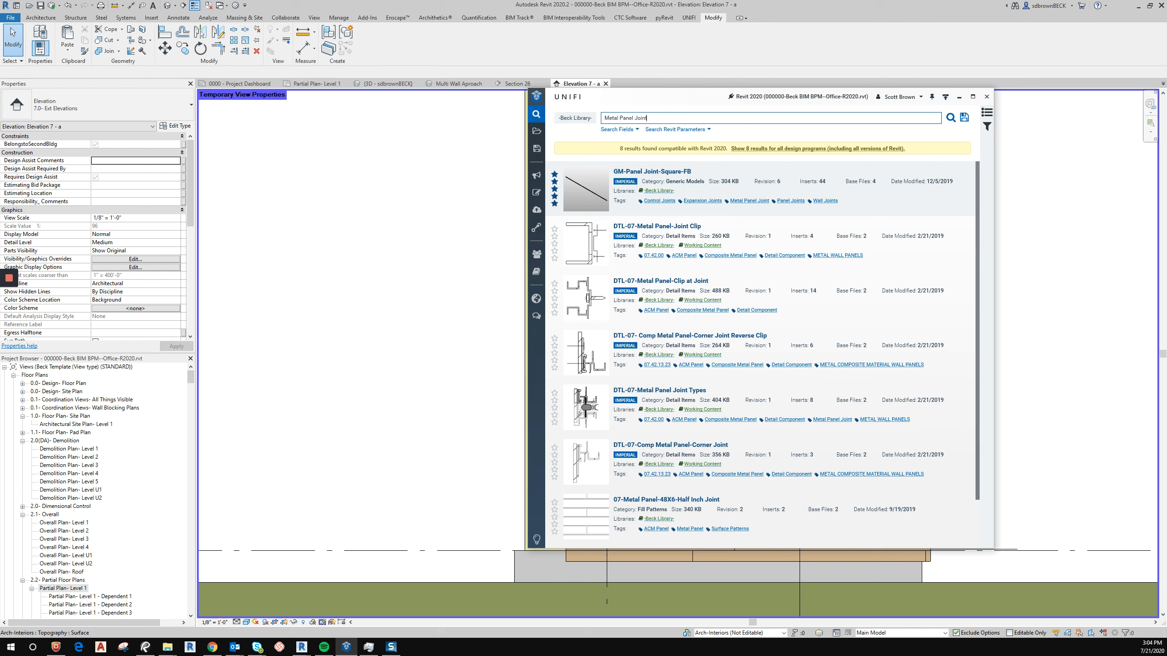
pyautogui.press('Return')
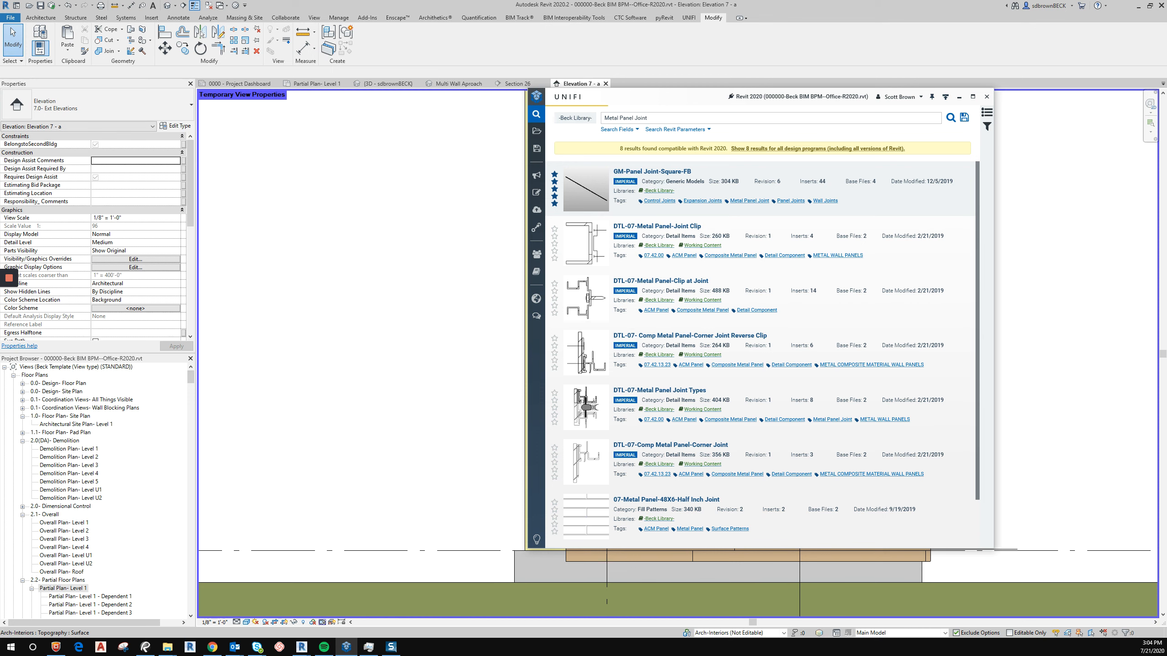
pyautogui.doubleClick(586, 189)
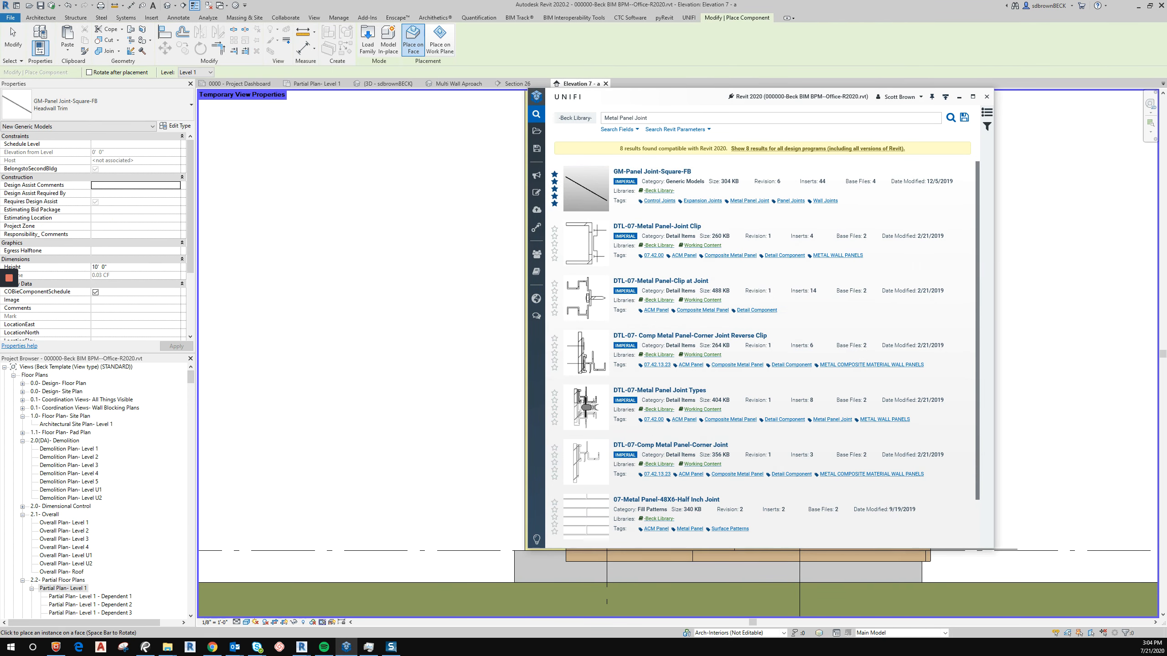
pyautogui.click(959, 97)
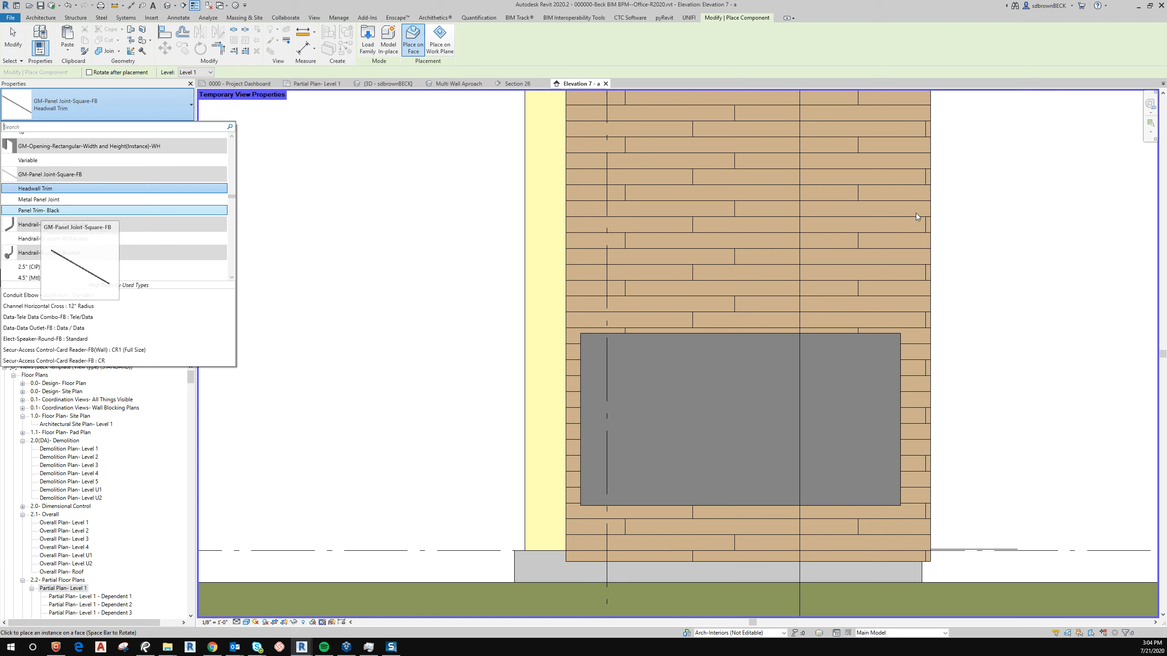
pyautogui.press('Return')
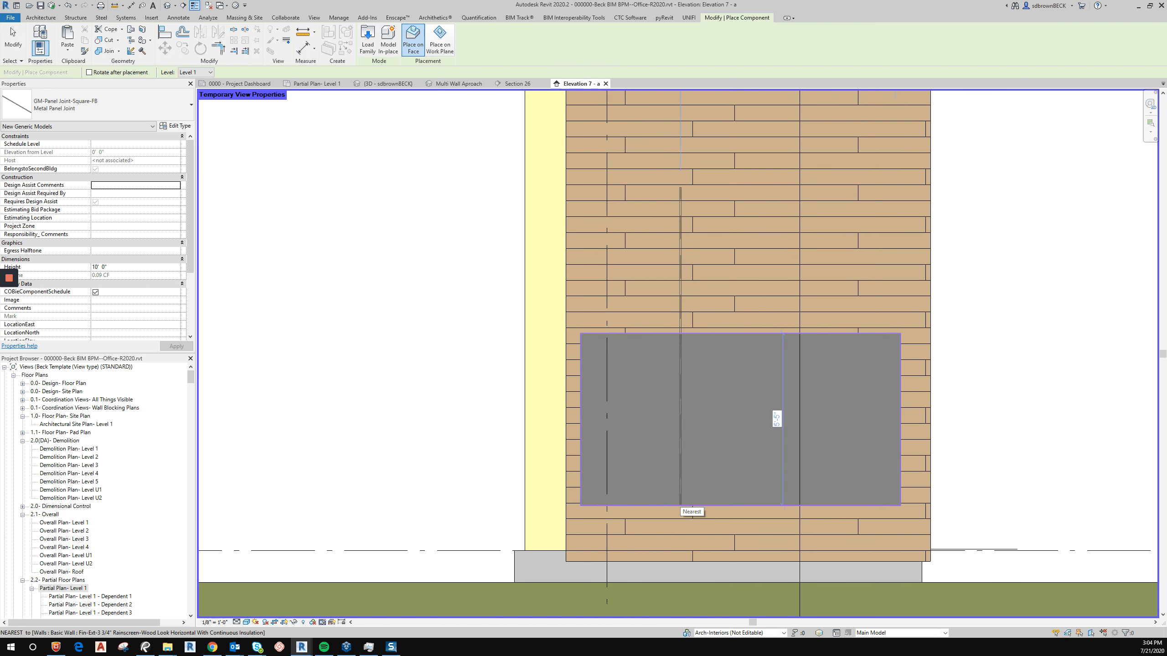
# Place two vertical and two rotated horizontal Metal Panel Joint instances on the metal panel face in the elevation.
pyautogui.click(680, 505)
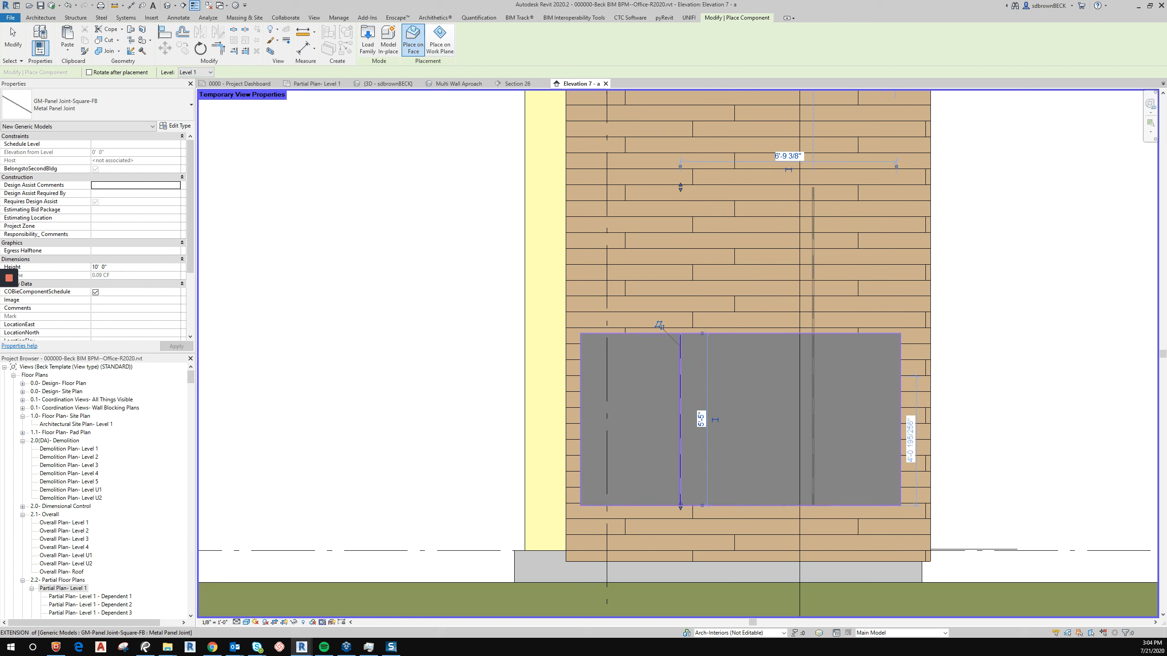
pyautogui.click(813, 505)
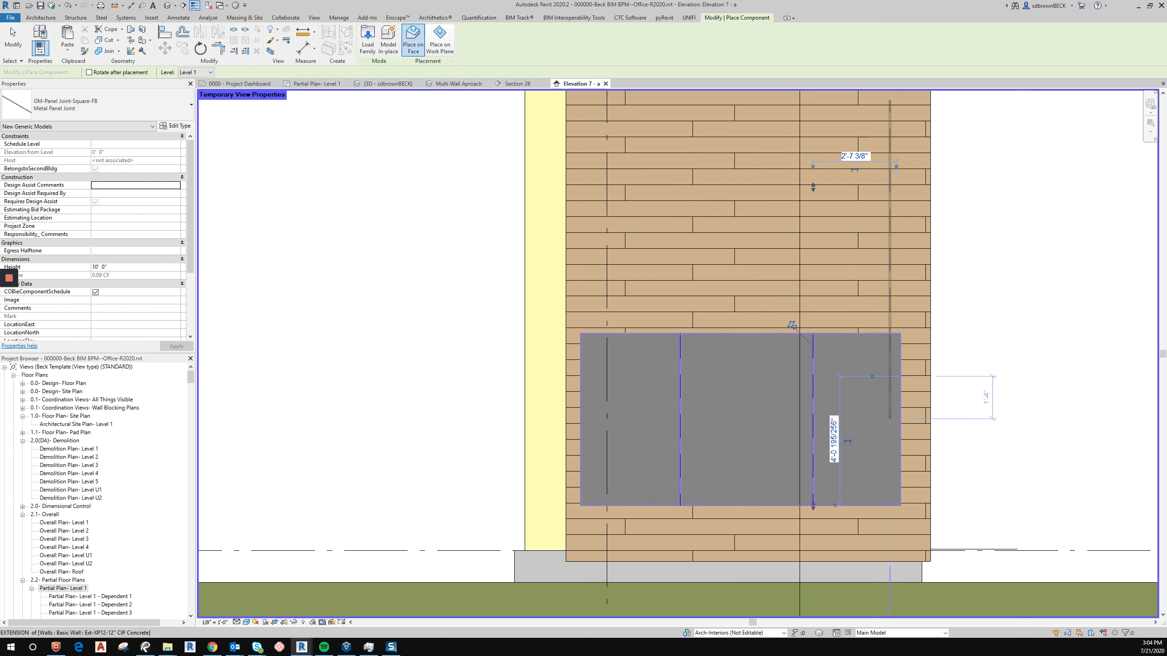
pyautogui.press('space')
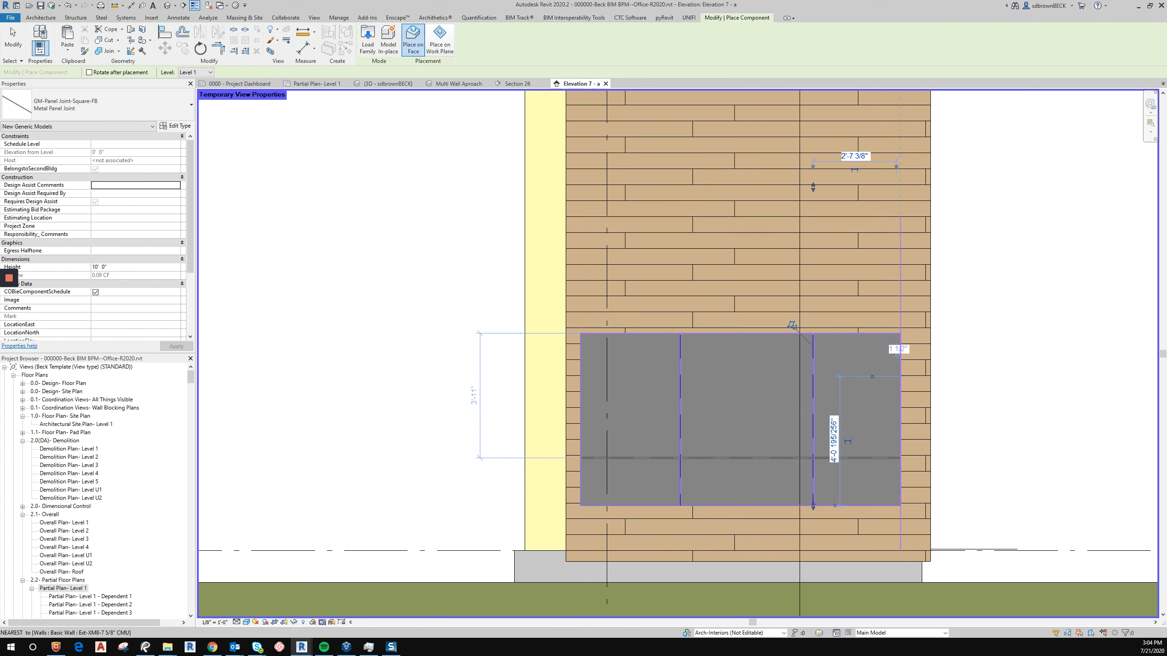
pyautogui.click(896, 458)
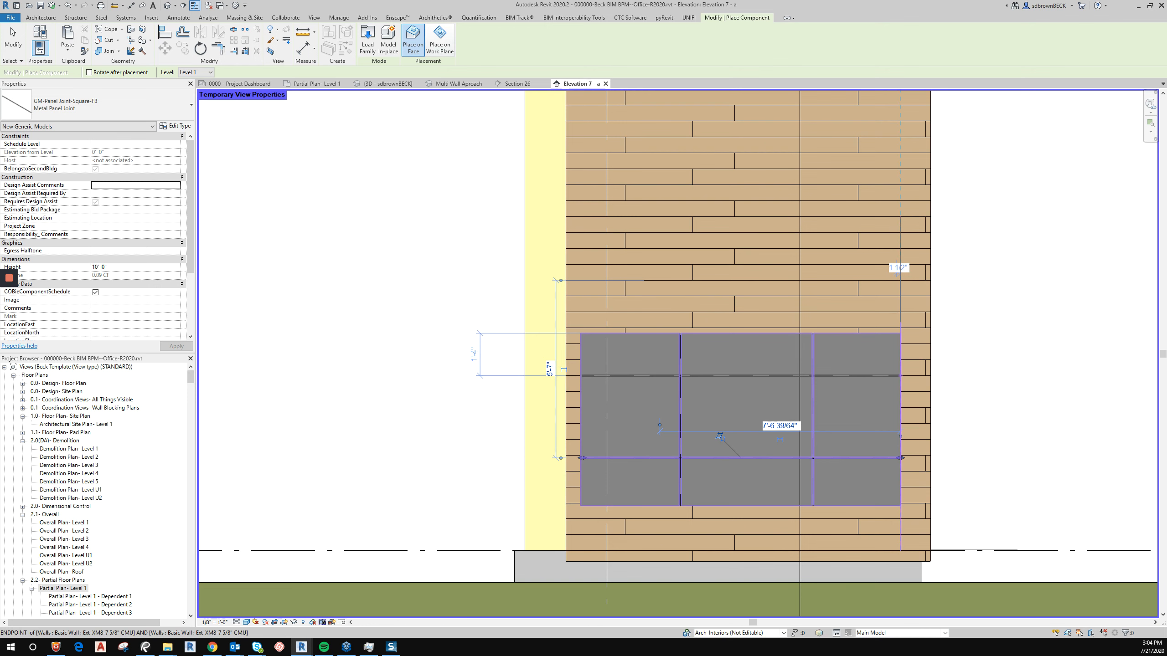
pyautogui.click(899, 376)
pyautogui.press('Escape')
pyautogui.press('Escape')
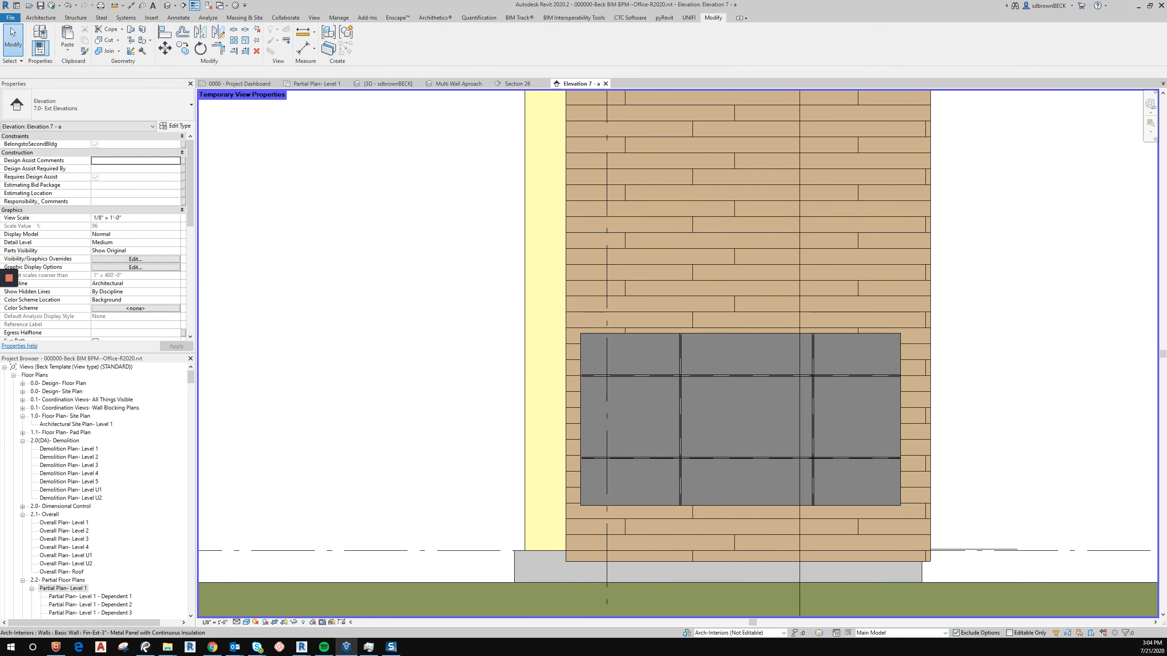
# Review the placed panel joints in the 3D view.
pyautogui.scroll(5, 749, 420)
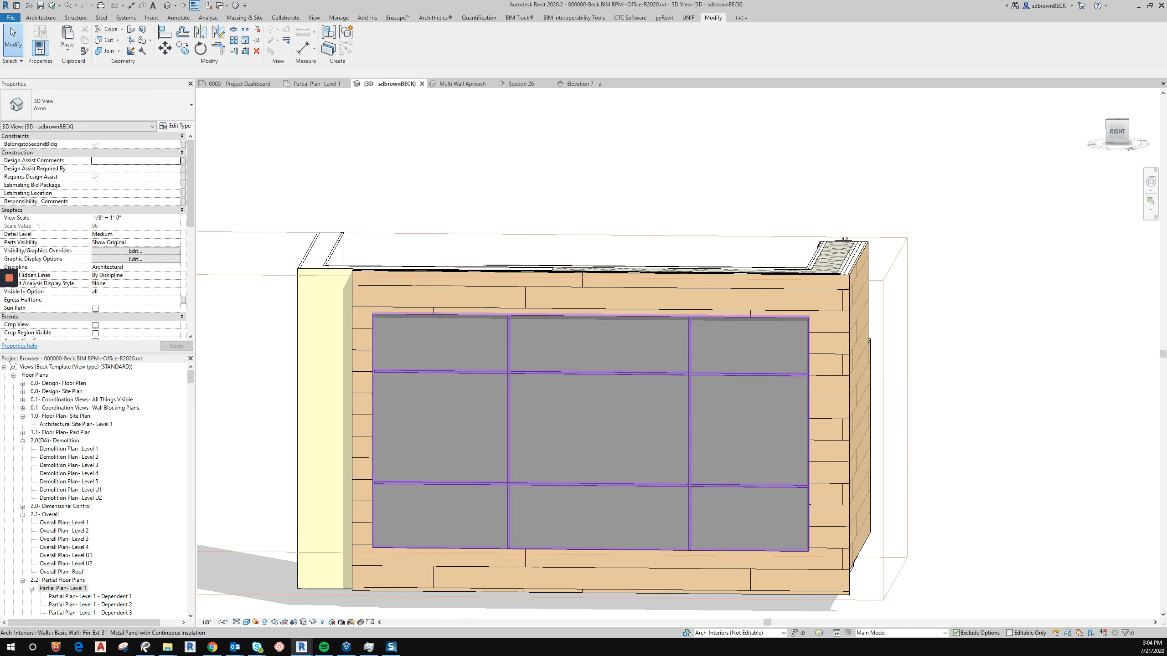
pyautogui.keyDown('shift'); pyautogui.moveTo(689, 331); pyautogui.dragTo(602, 334, button='middle'); pyautogui.keyUp('shift')
pyautogui.scroll(-2, 525, 396)
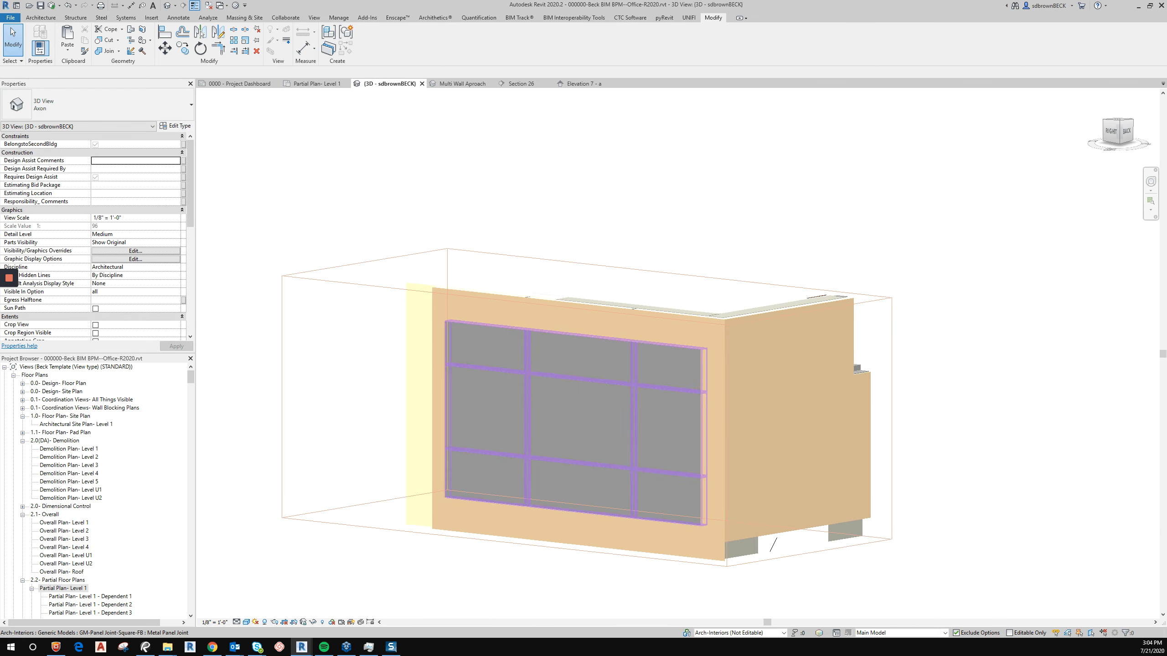
pyautogui.press('x')
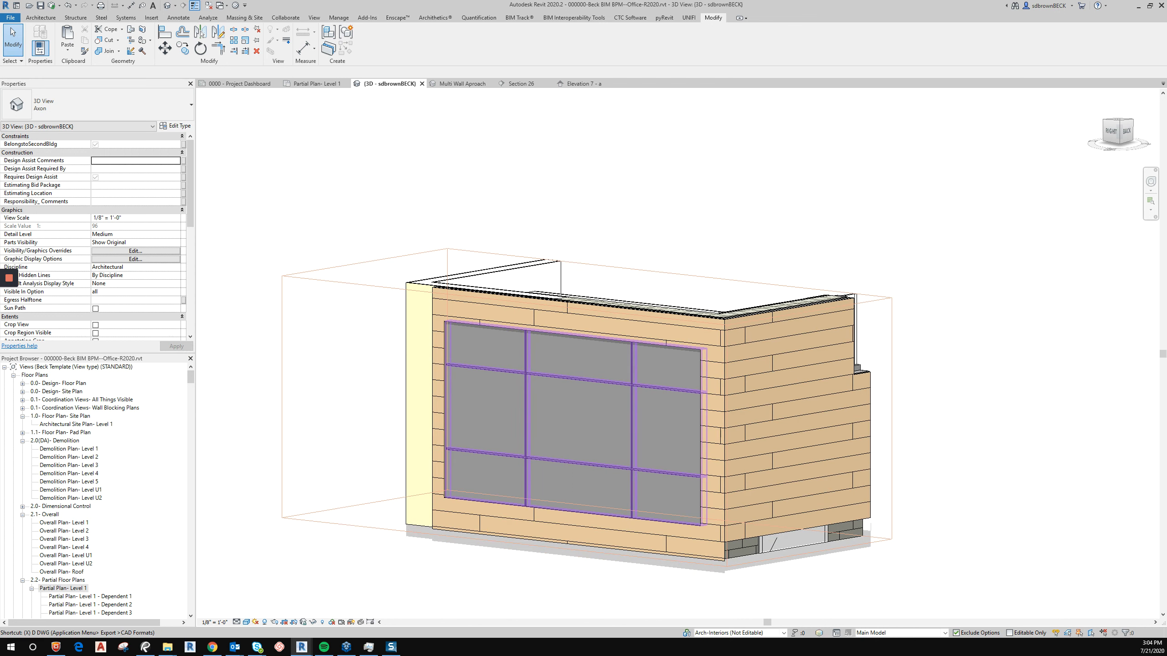
pyautogui.press('r')
pyautogui.moveTo(416, 320); pyautogui.dragTo(611, 472)
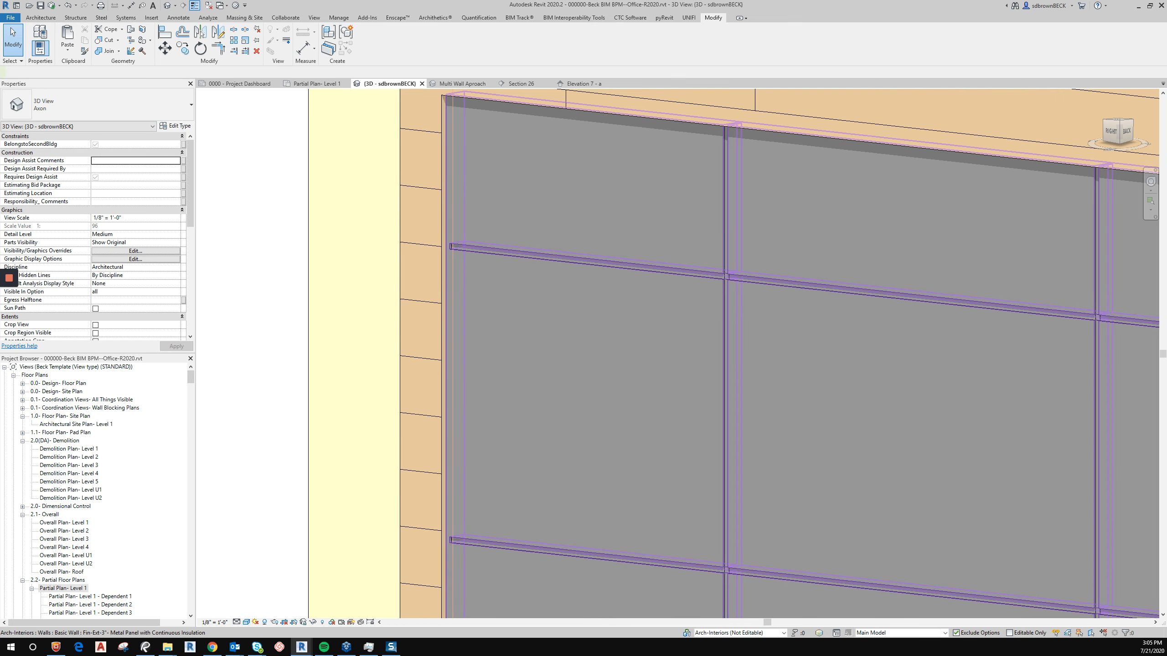
# Select a horizontal panel joint, open its type properties, and open the material browser for its Joint Material.
pyautogui.click(482, 251)
pyautogui.moveTo(483, 251); pyautogui.dragTo(478, 248)
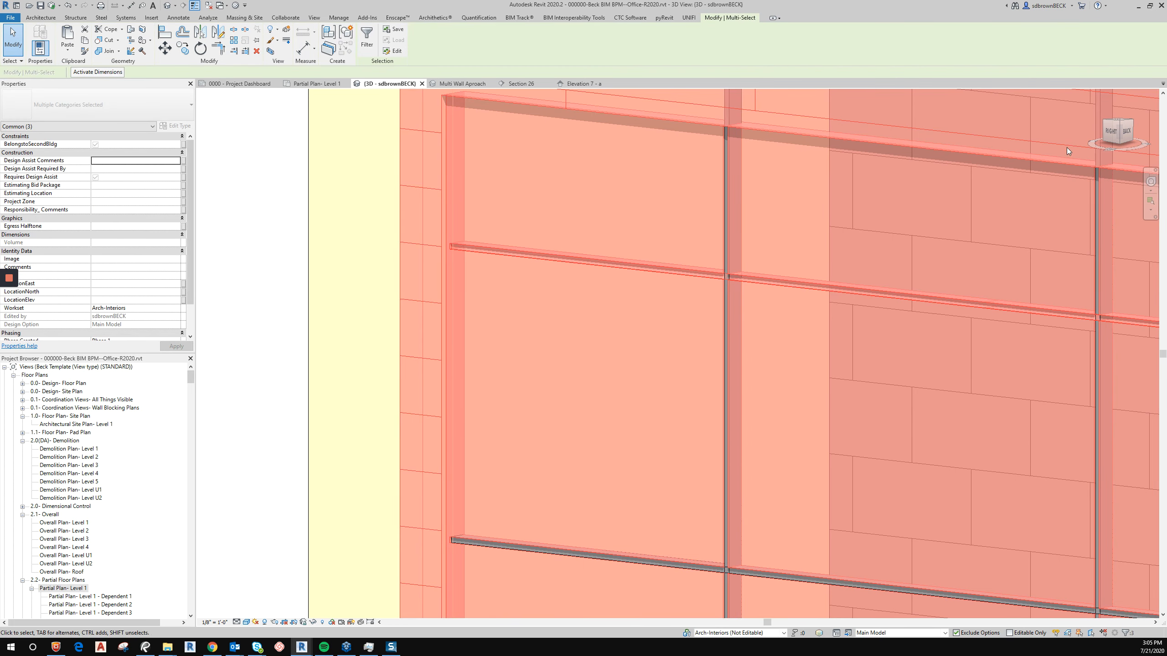
pyautogui.press('Escape')
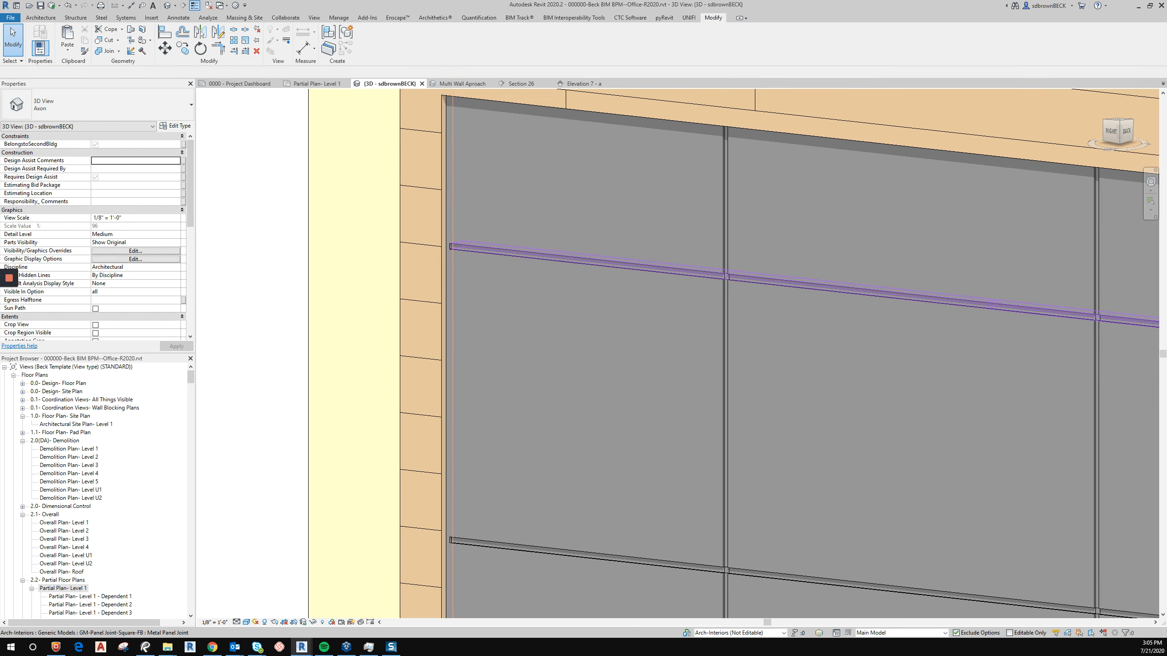
pyautogui.click(483, 251)
pyautogui.click(176, 126)
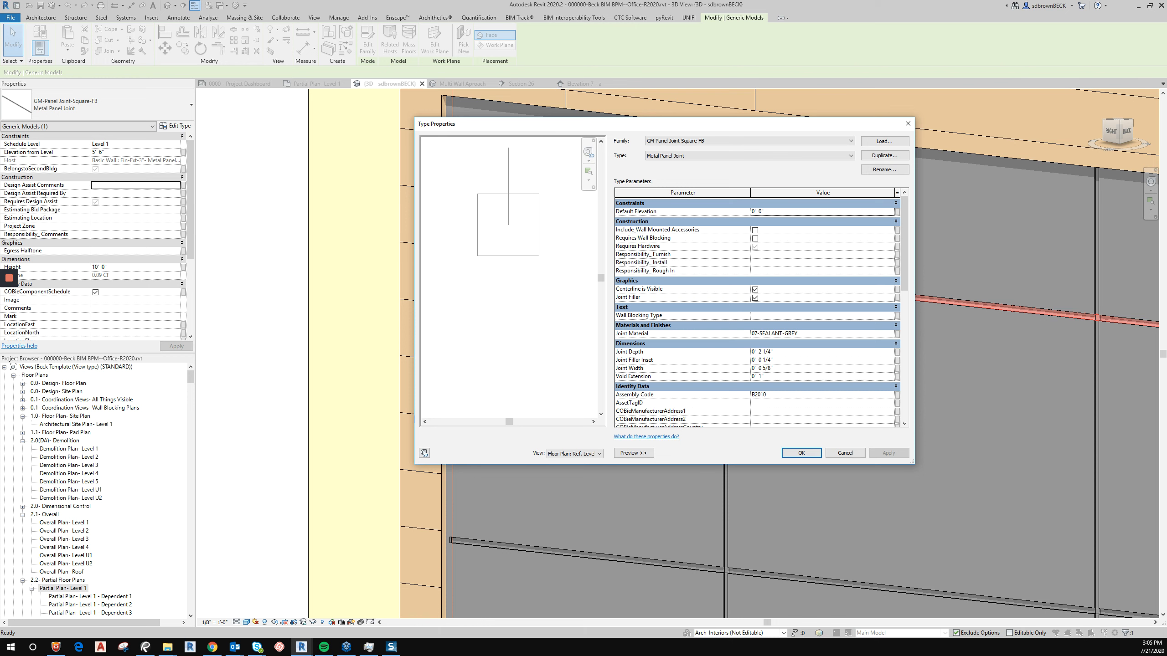
pyautogui.click(889, 334)
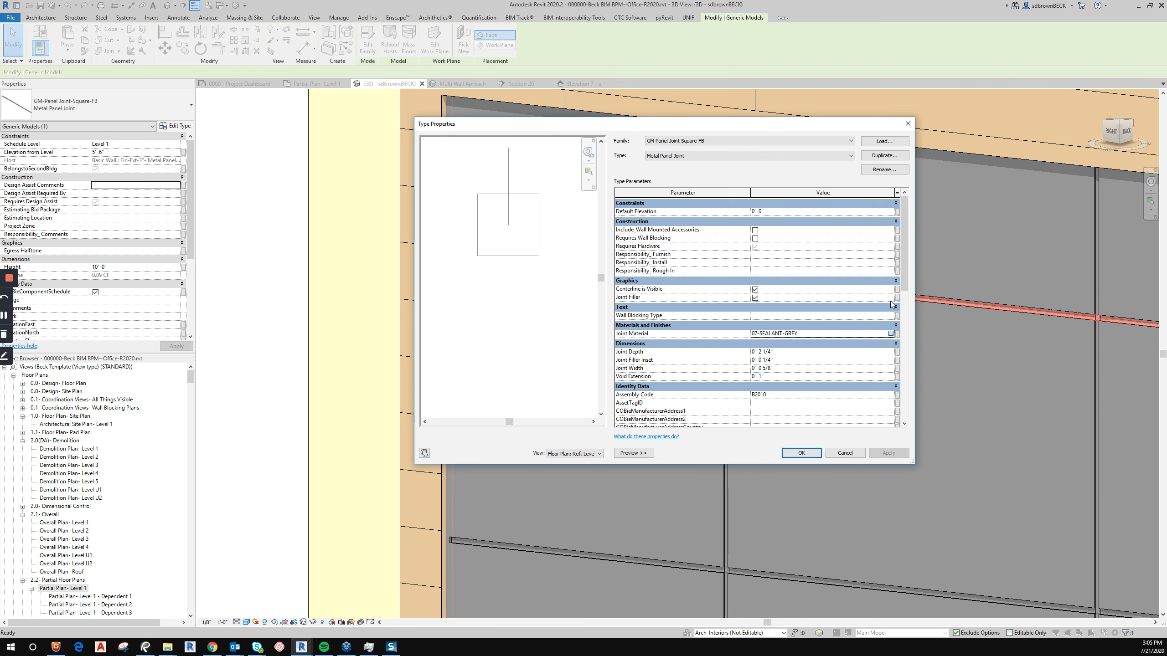
pyautogui.click(891, 334)
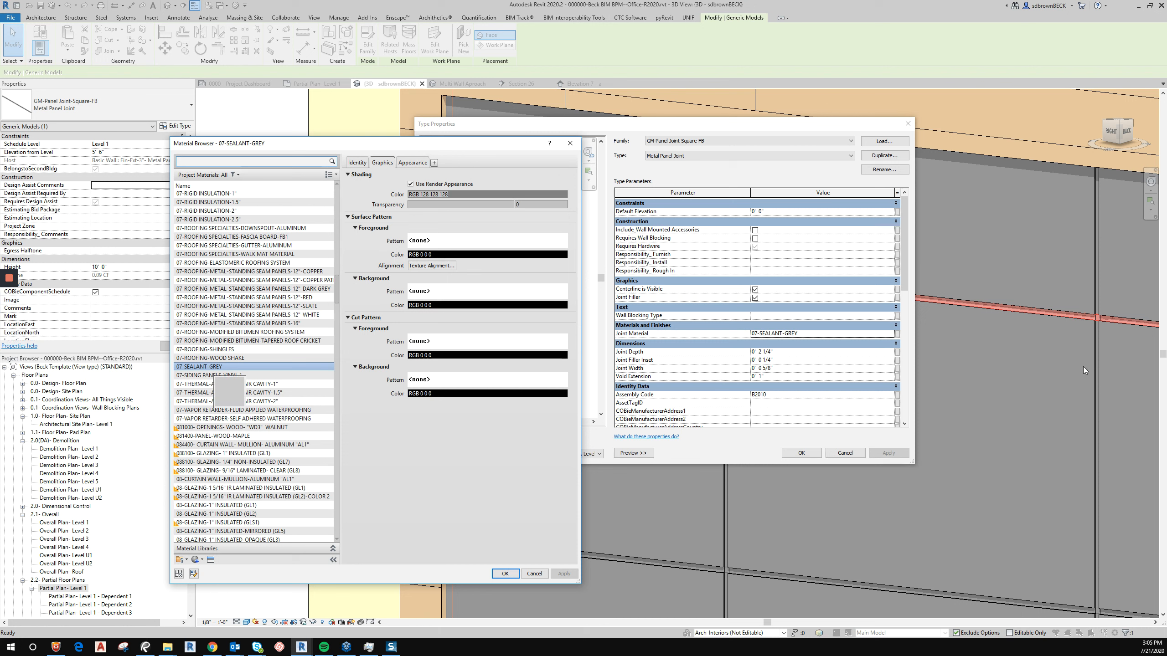
# Duplicate the 07-SEALANT-GREY material and rename the copy 07-SEALANT-CHARCOAL.
pyautogui.rightClick(208, 367)
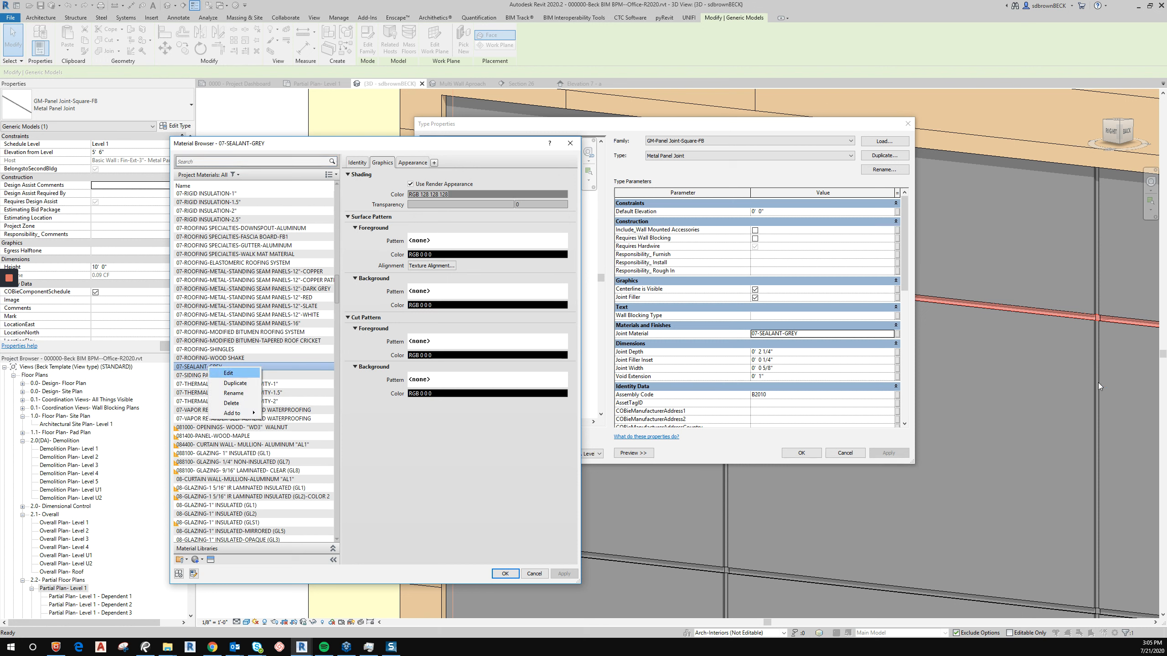
pyautogui.click(235, 383)
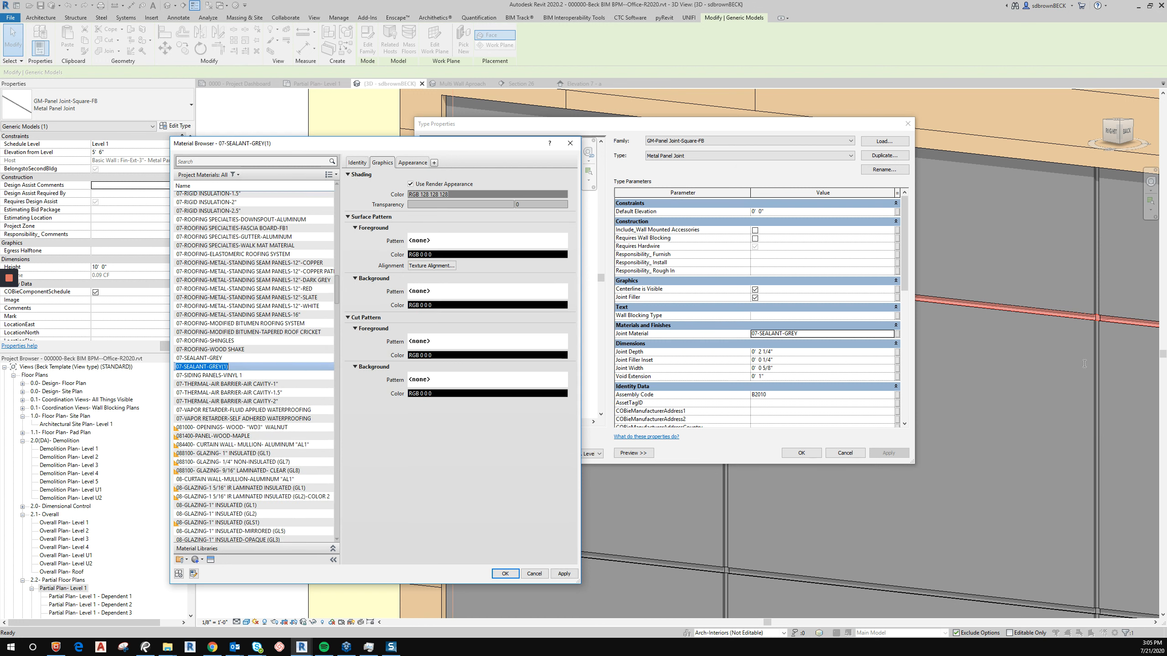
pyautogui.moveTo(209, 367); pyautogui.dragTo(276, 367)
pyautogui.write('DarkCOAL')
pyautogui.press('Return')
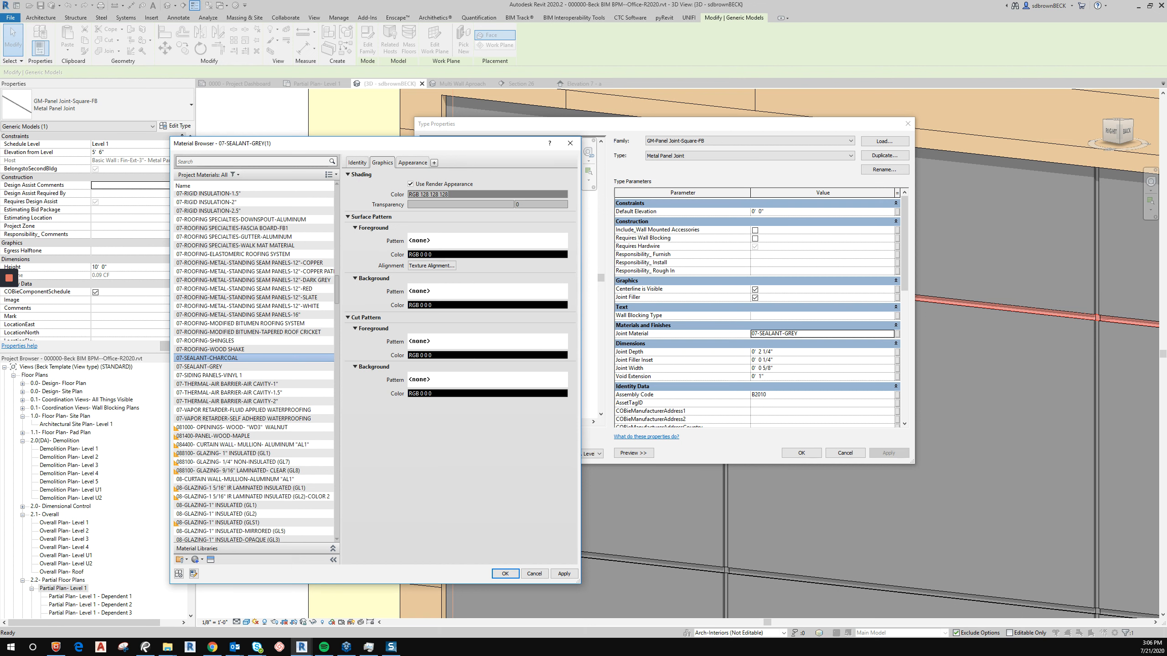
# Duplicate the material's appearance asset, rename it Silicone Charcoal, and darken its color.
pyautogui.click(412, 162)
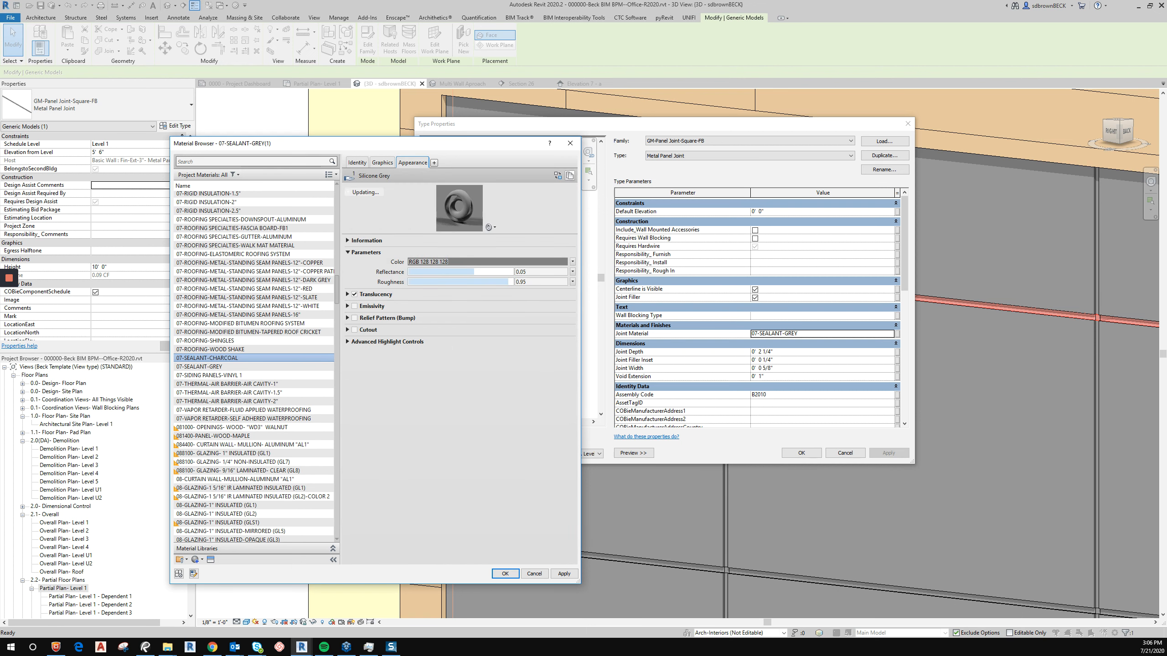
pyautogui.click(569, 176)
pyautogui.click(348, 240)
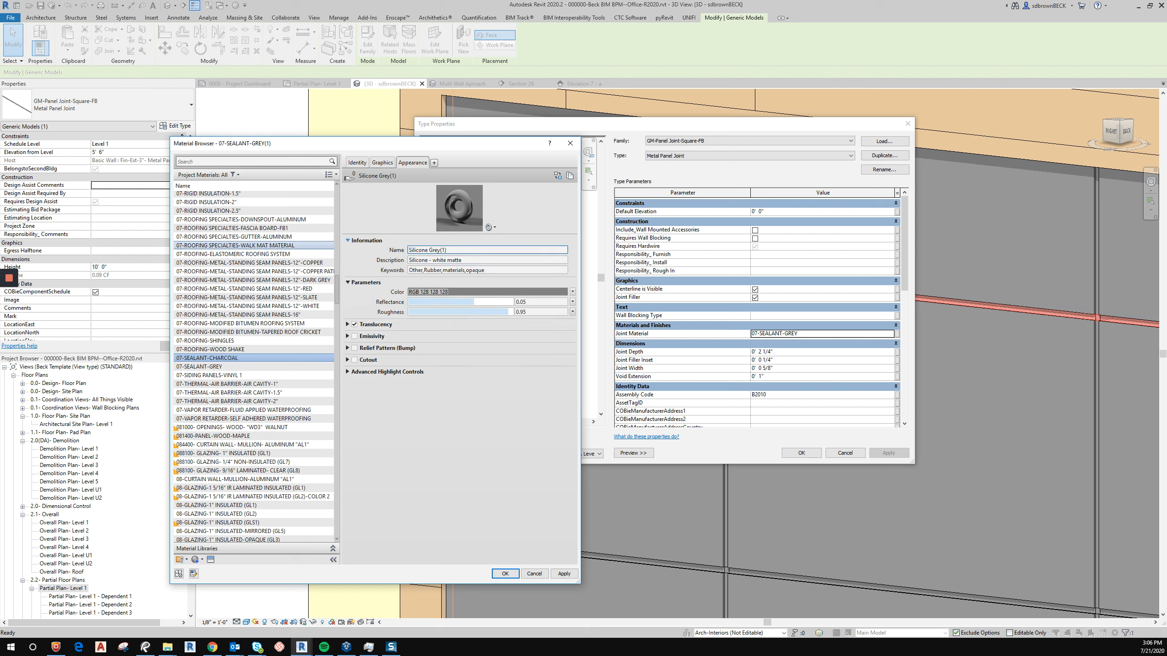
pyautogui.click(428, 251)
pyautogui.moveTo(428, 251); pyautogui.dragTo(448, 251)
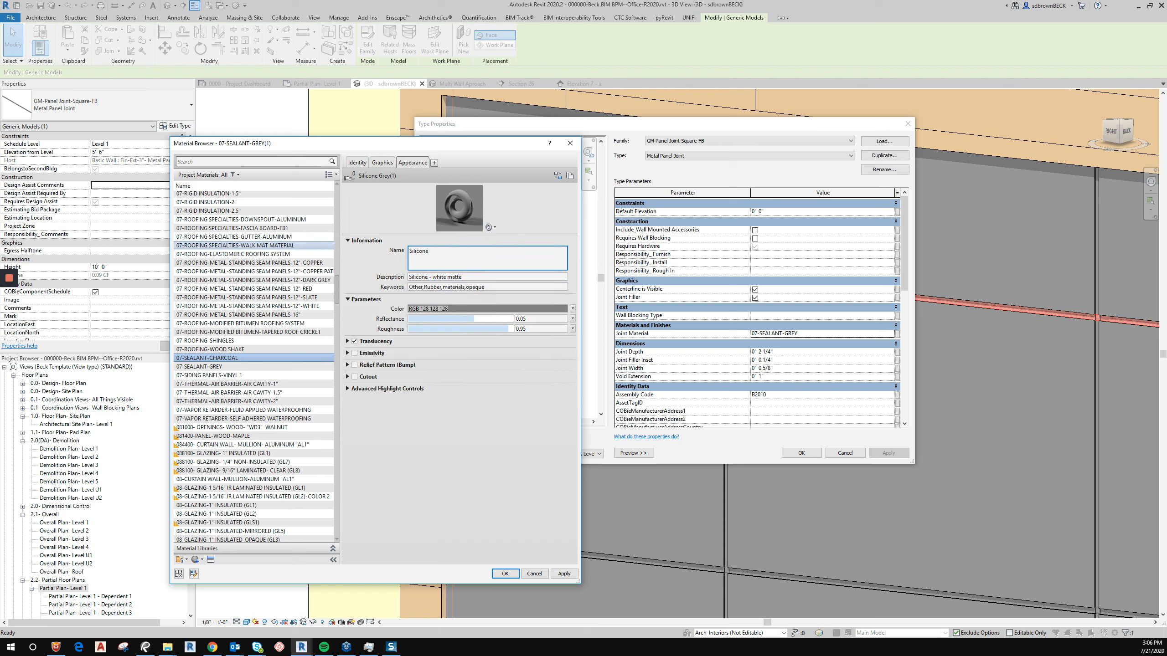
pyautogui.write('Charcoal')
pyautogui.click(486, 309)
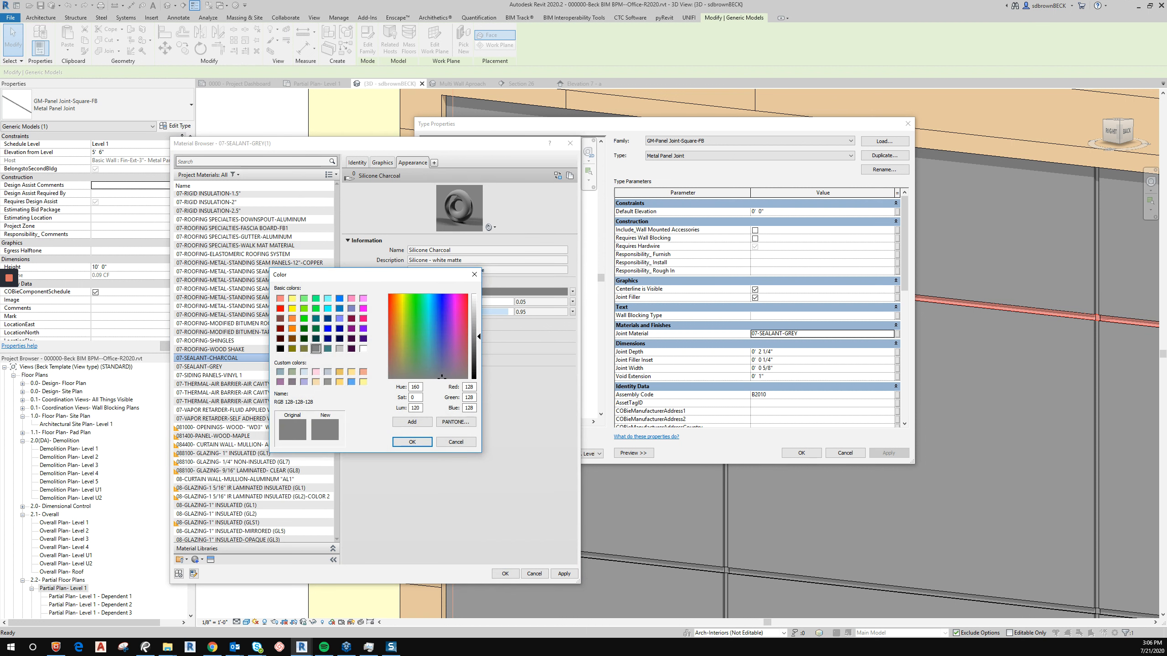
pyautogui.moveTo(478, 337); pyautogui.dragTo(479, 362)
pyautogui.click(412, 442)
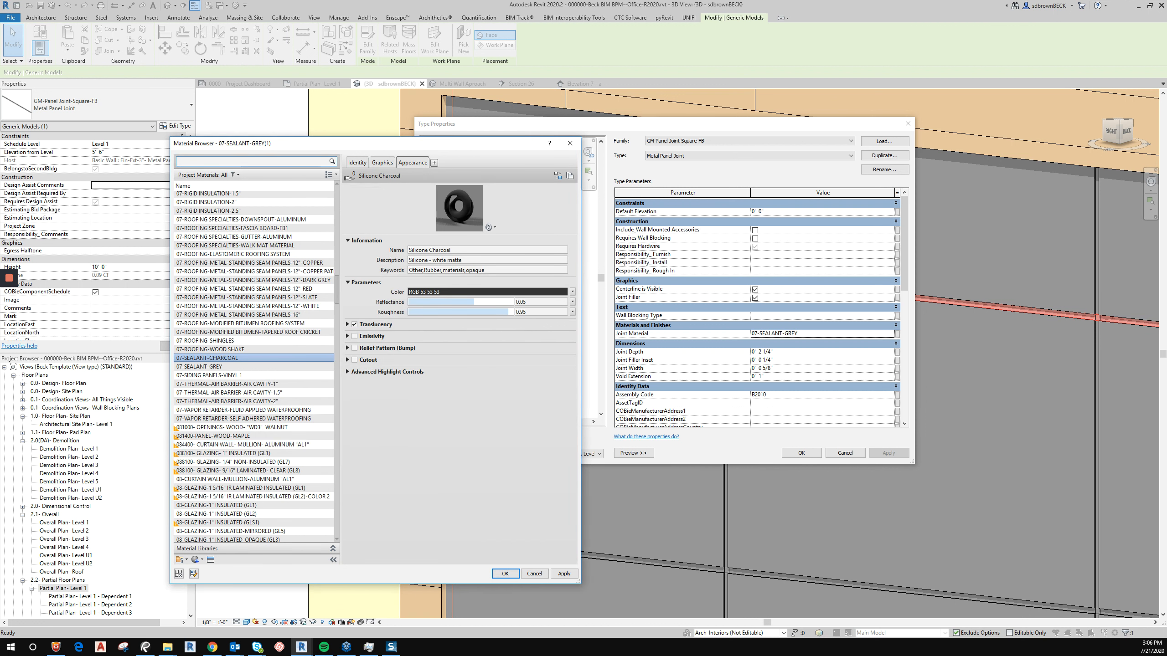
# Assign 07-SEALANT-CHARCOAL as the panel joint type's Joint Material and apply the type properties.
pyautogui.click(383, 163)
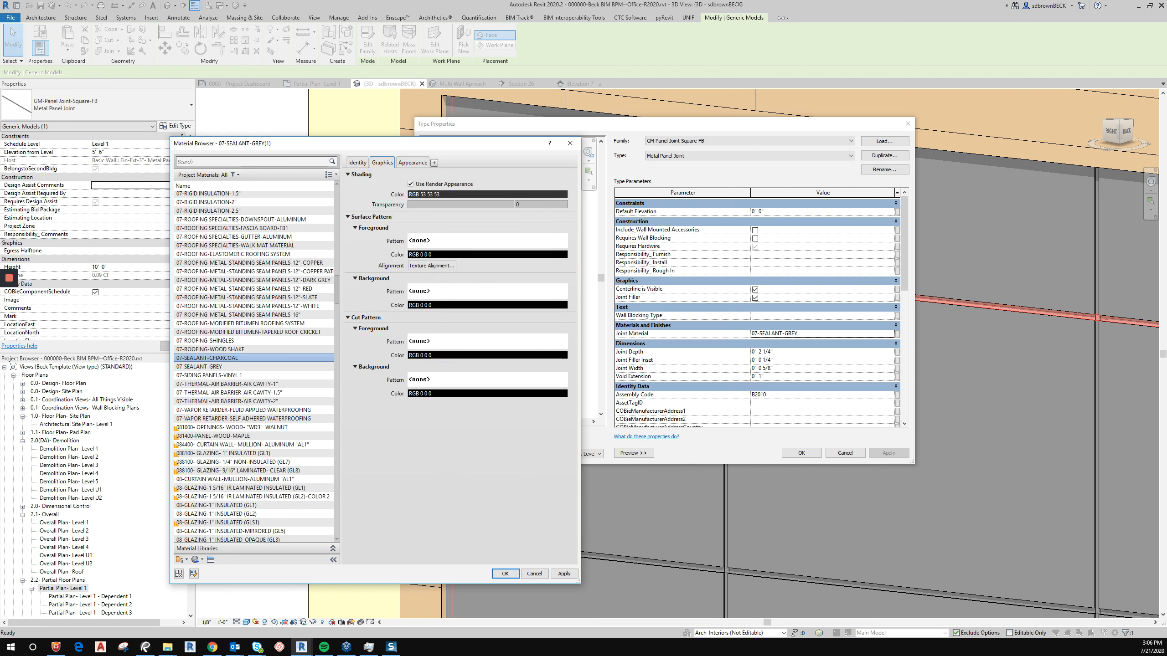
pyautogui.click(357, 163)
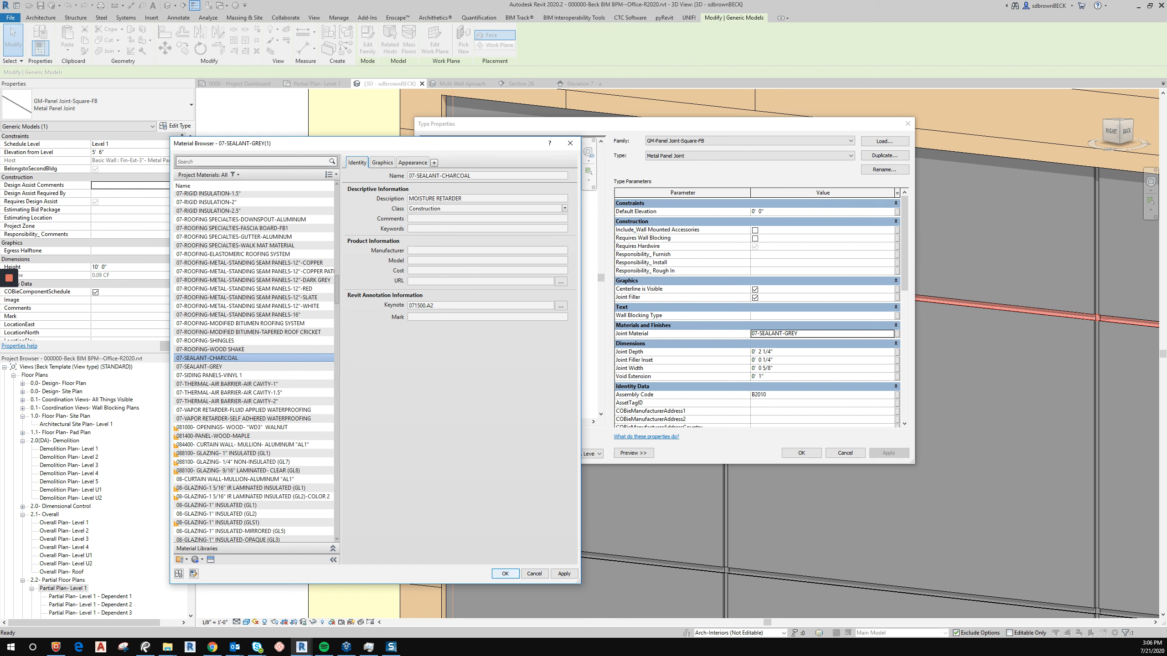
pyautogui.click(505, 573)
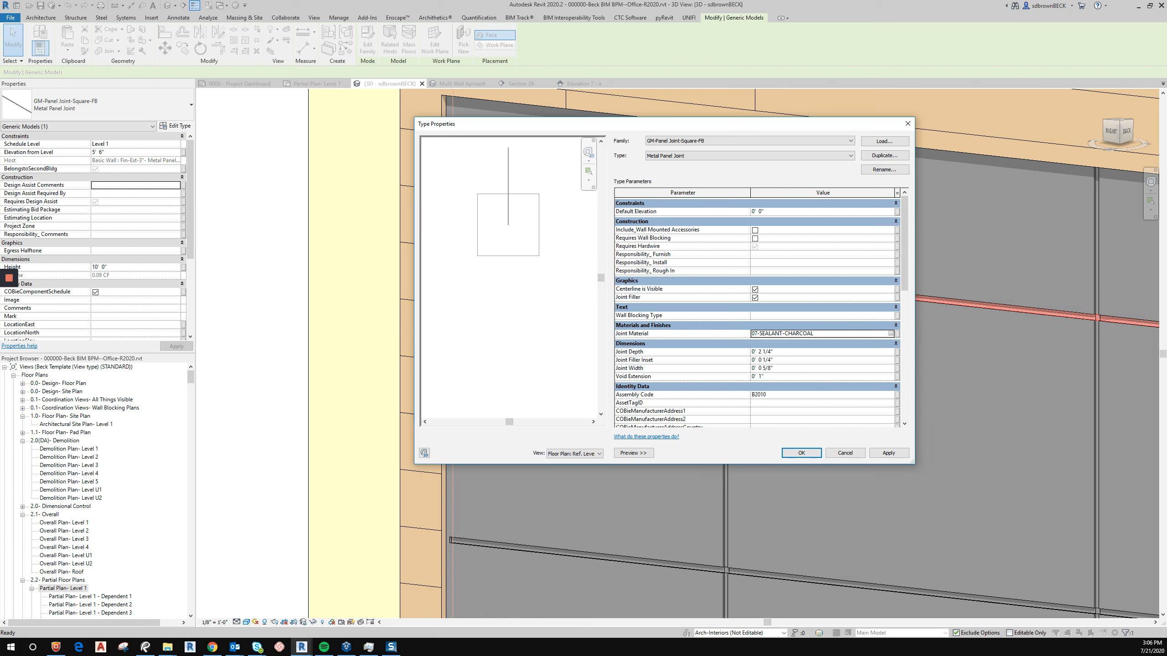
pyautogui.click(762, 360)
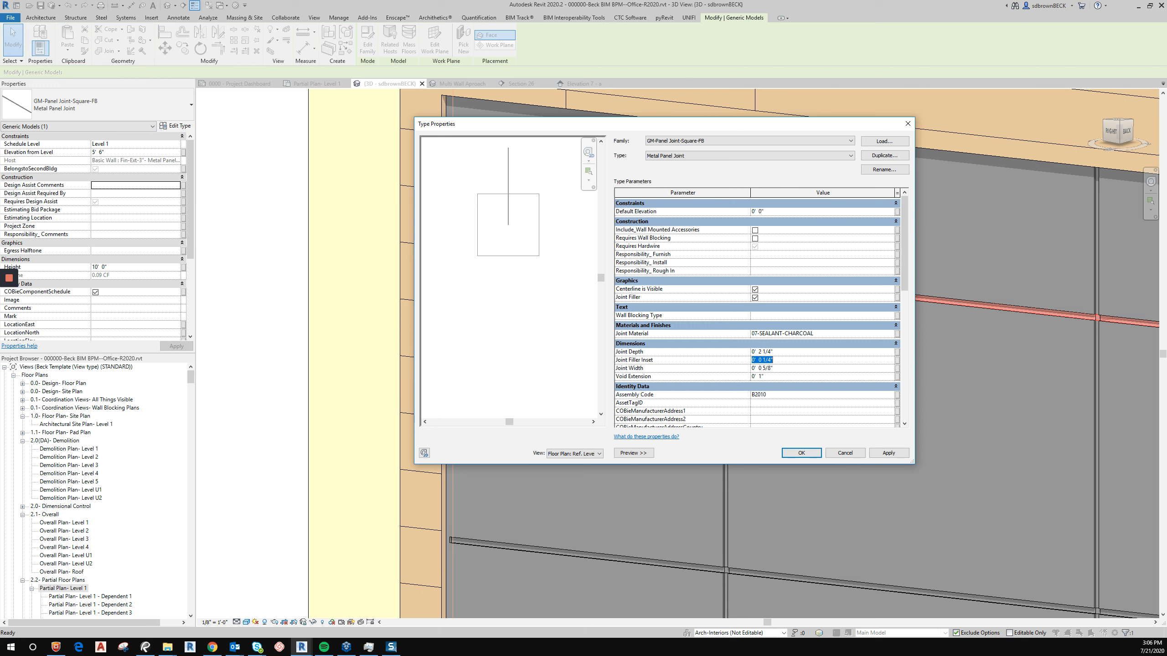
pyautogui.press('Tab')
pyautogui.click(801, 452)
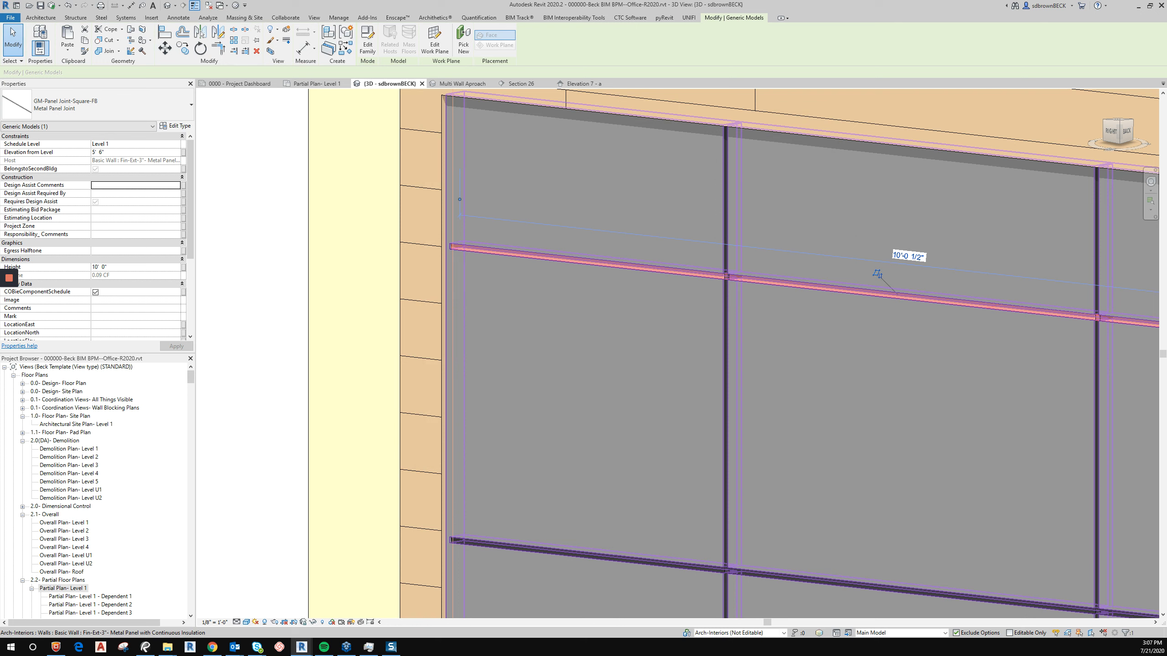
# Launch Enscape to render the current 3D view.
pyautogui.press('Escape')
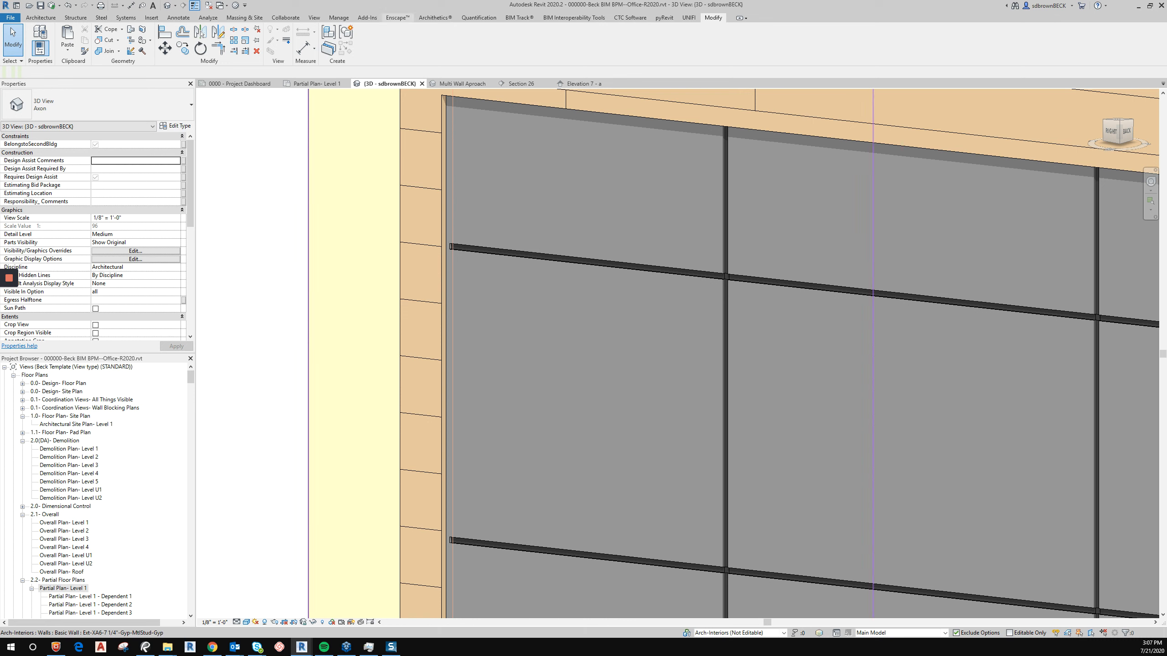
pyautogui.click(397, 18)
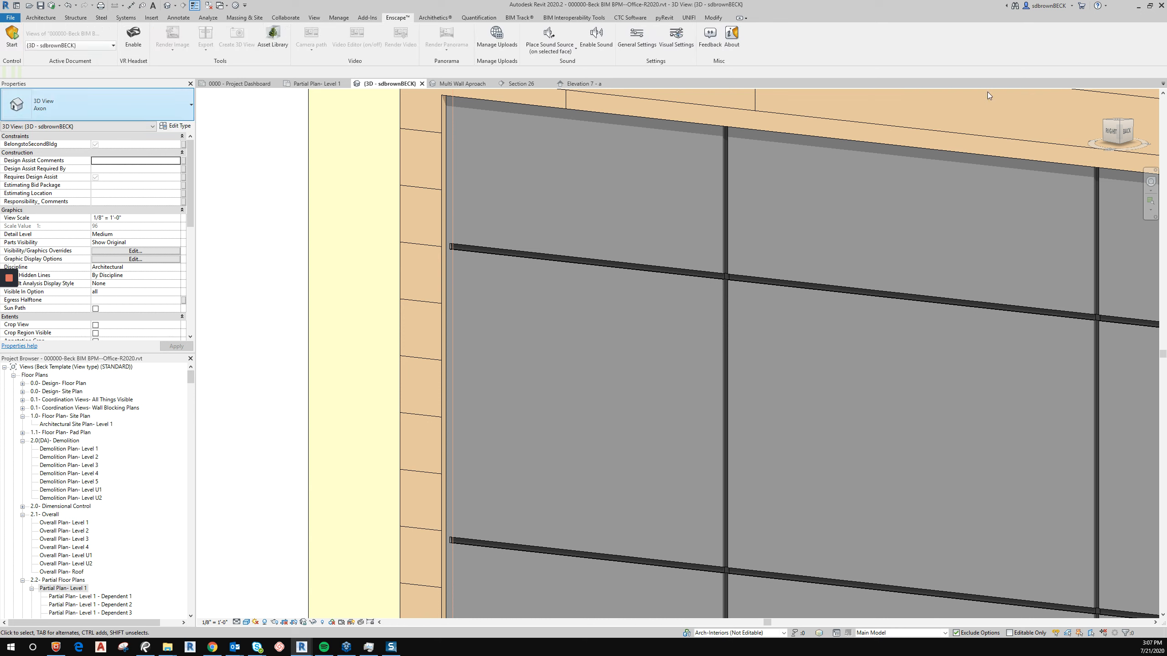
pyautogui.press('e')
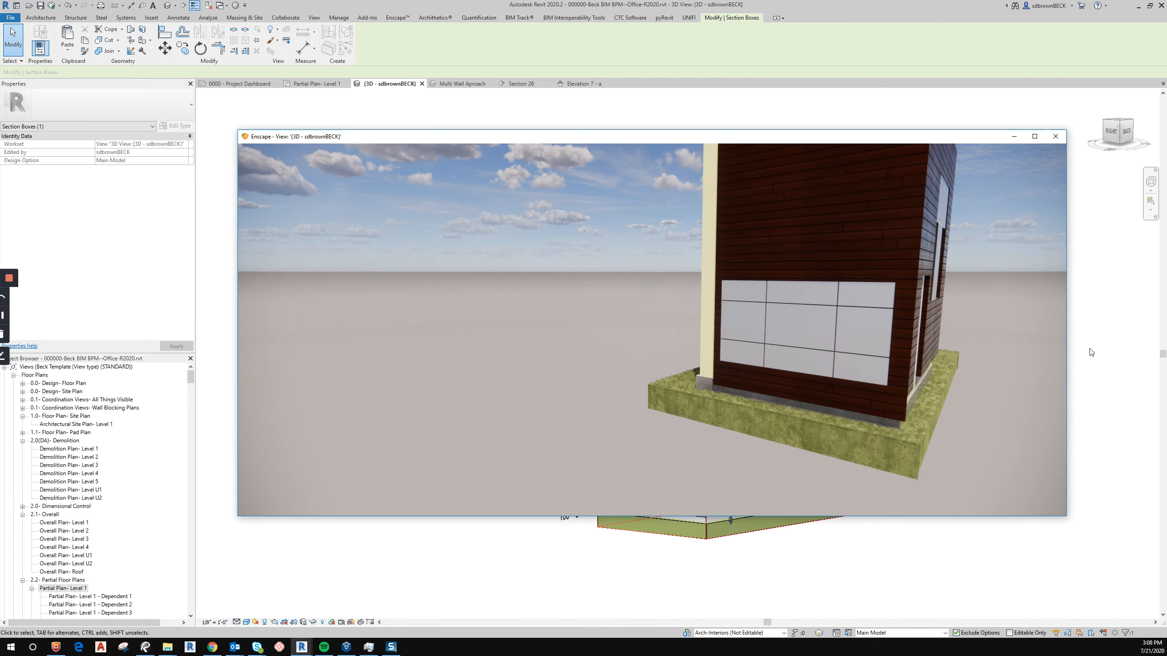
# Walk and orbit around the building in Enscape to inspect the metal panel joints on the facade.
pyautogui.press('w')
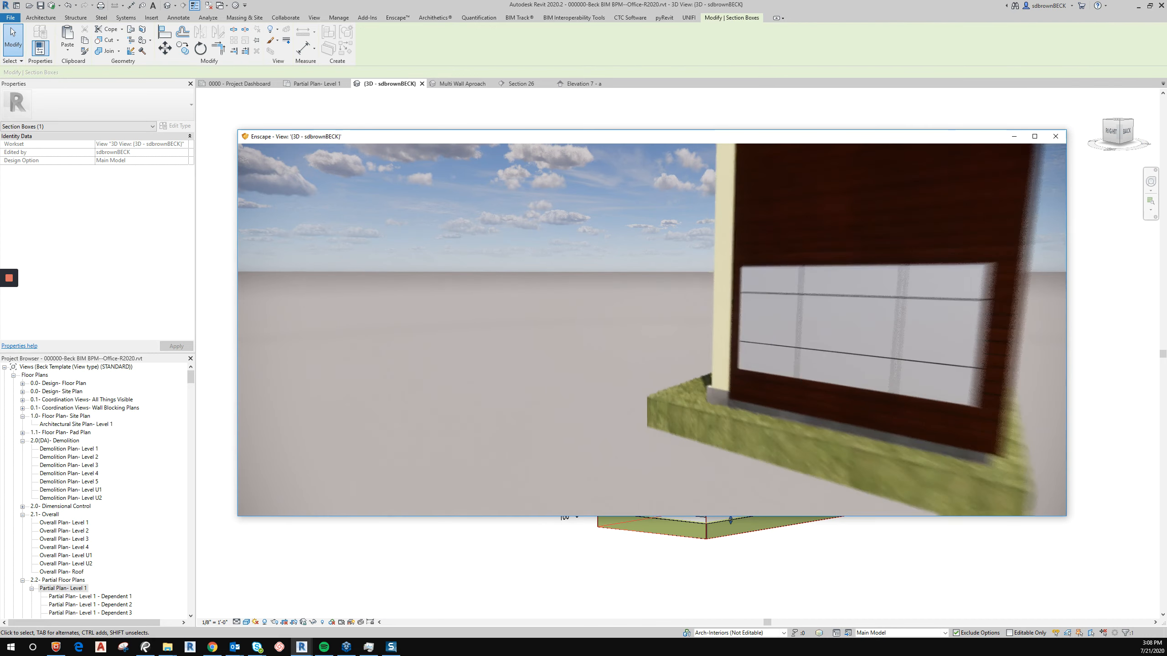
pyautogui.press('d')
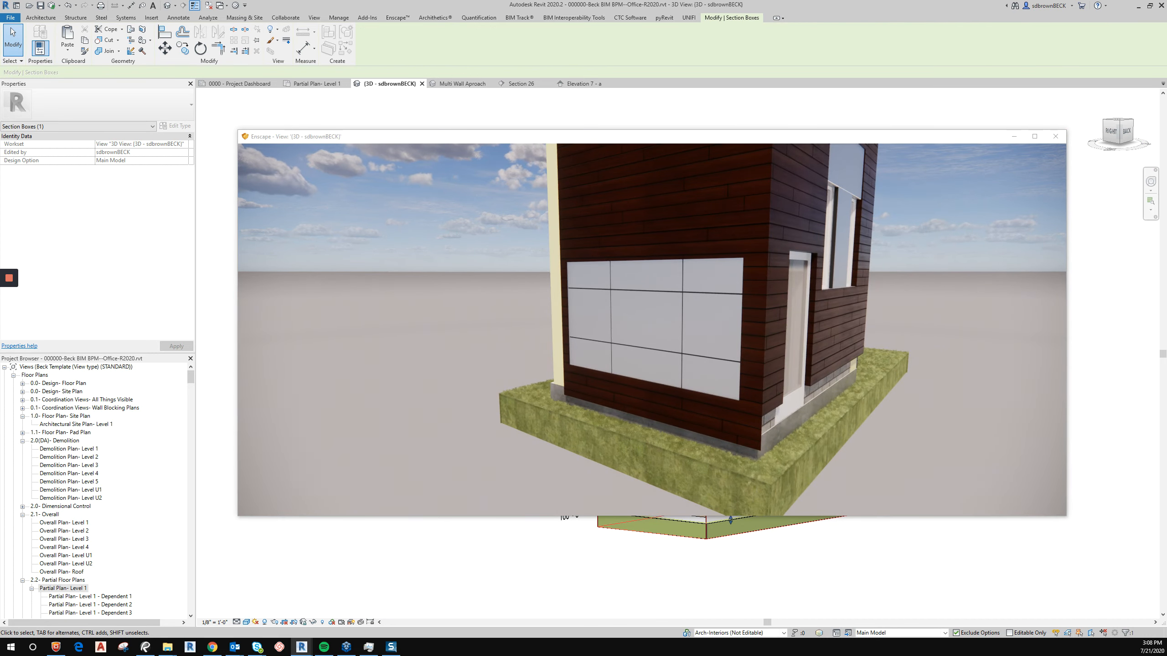
pyautogui.scroll(5, 711, 353)
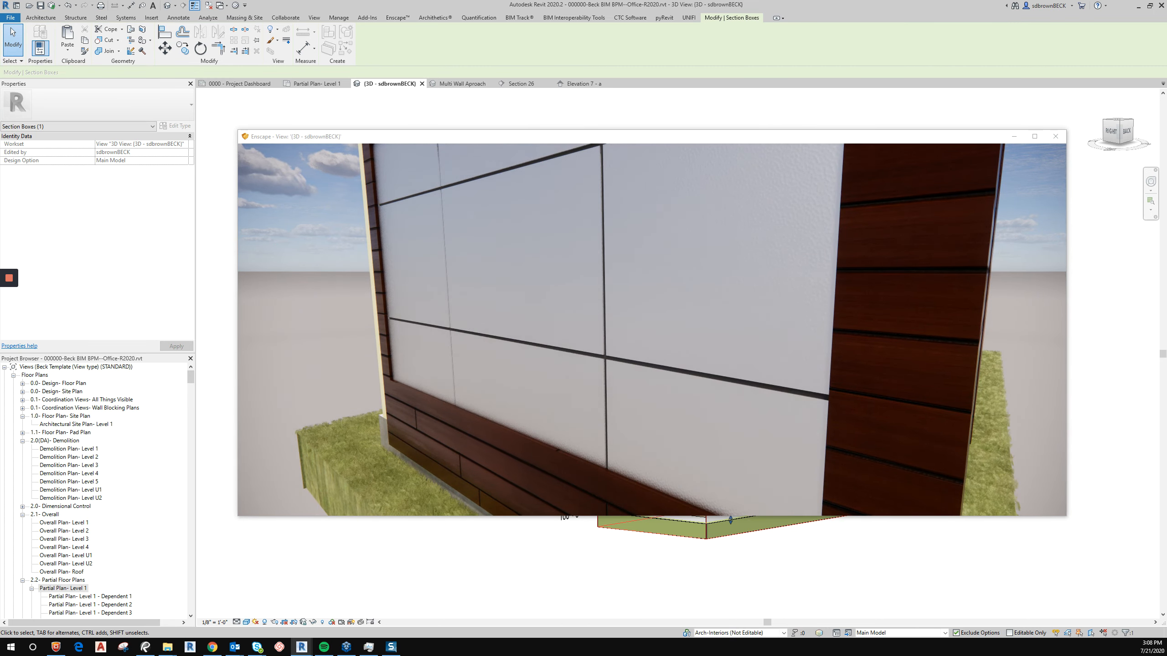
pyautogui.scroll(-5, 652, 329)
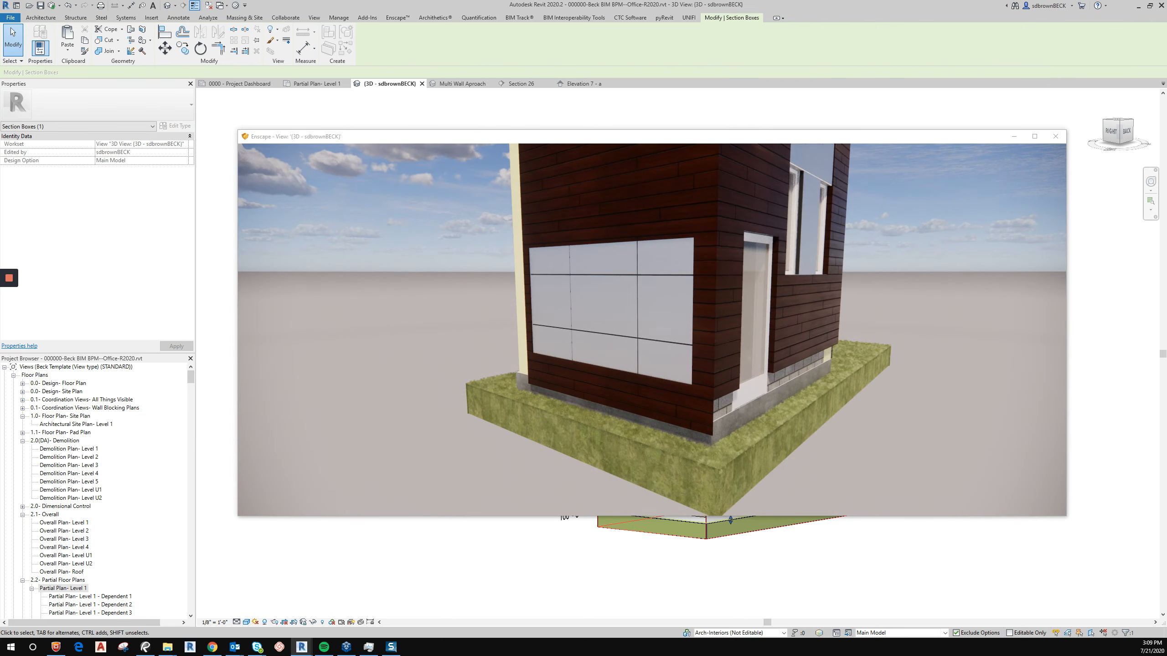
pyautogui.moveTo(651, 330); pyautogui.dragTo(559, 354, button='middle')
pyautogui.scroll(-2, 651, 330)
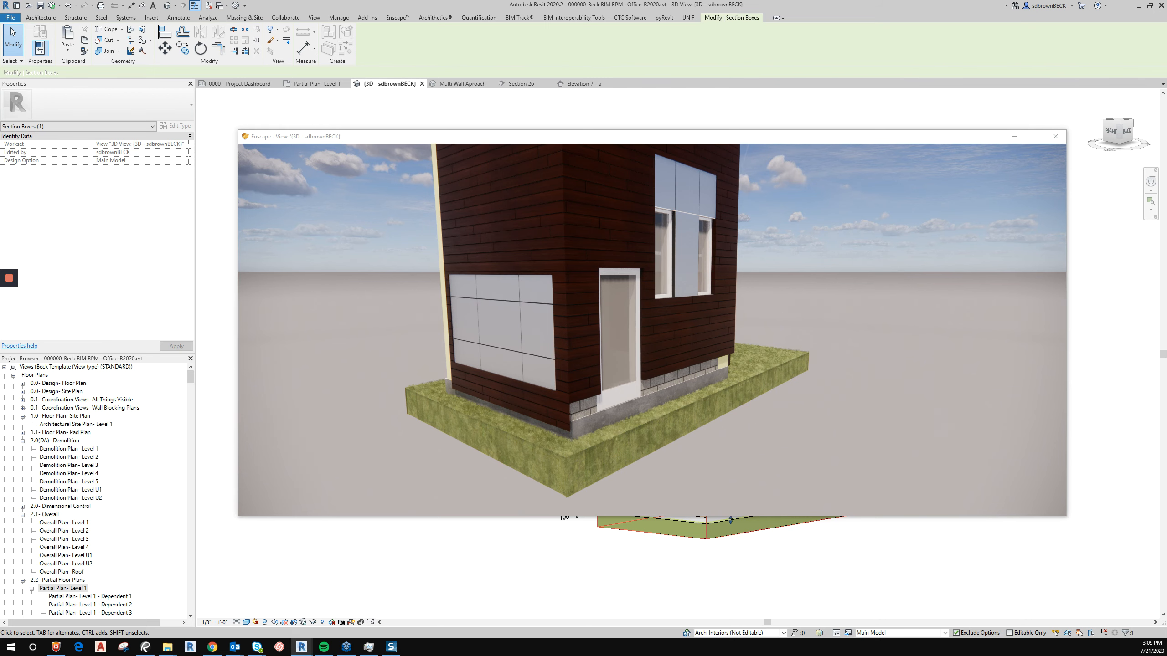
pyautogui.scroll(2, 651, 329)
pyautogui.scroll(5, 652, 330)
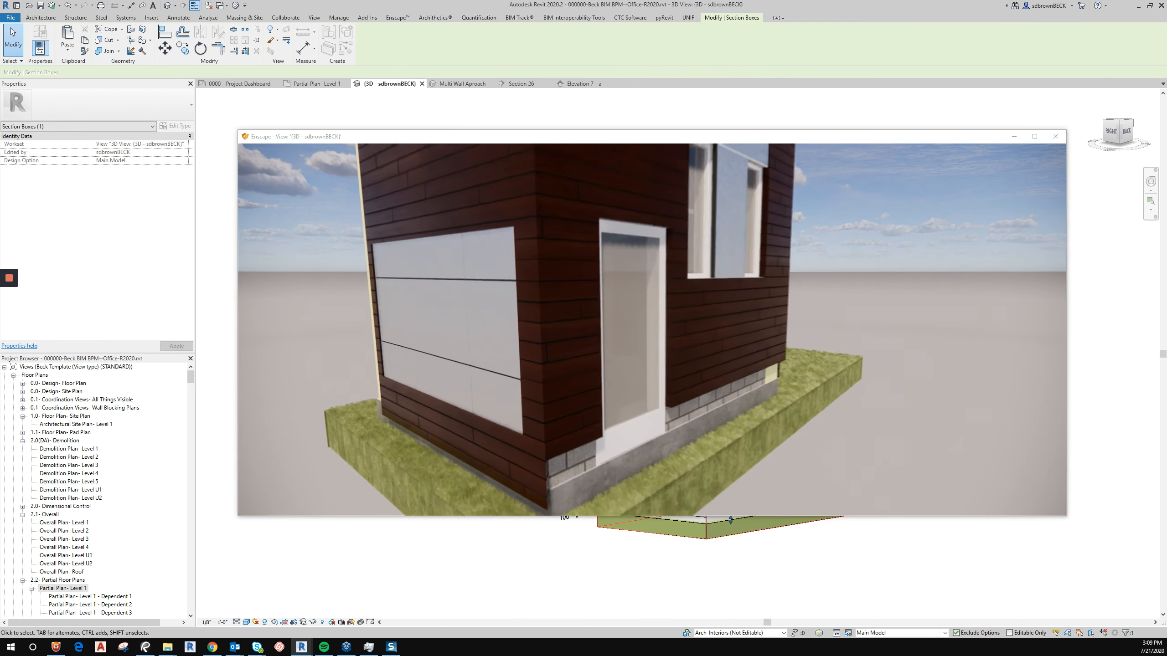
pyautogui.moveTo(651, 330); pyautogui.dragTo(735, 308, button='middle')
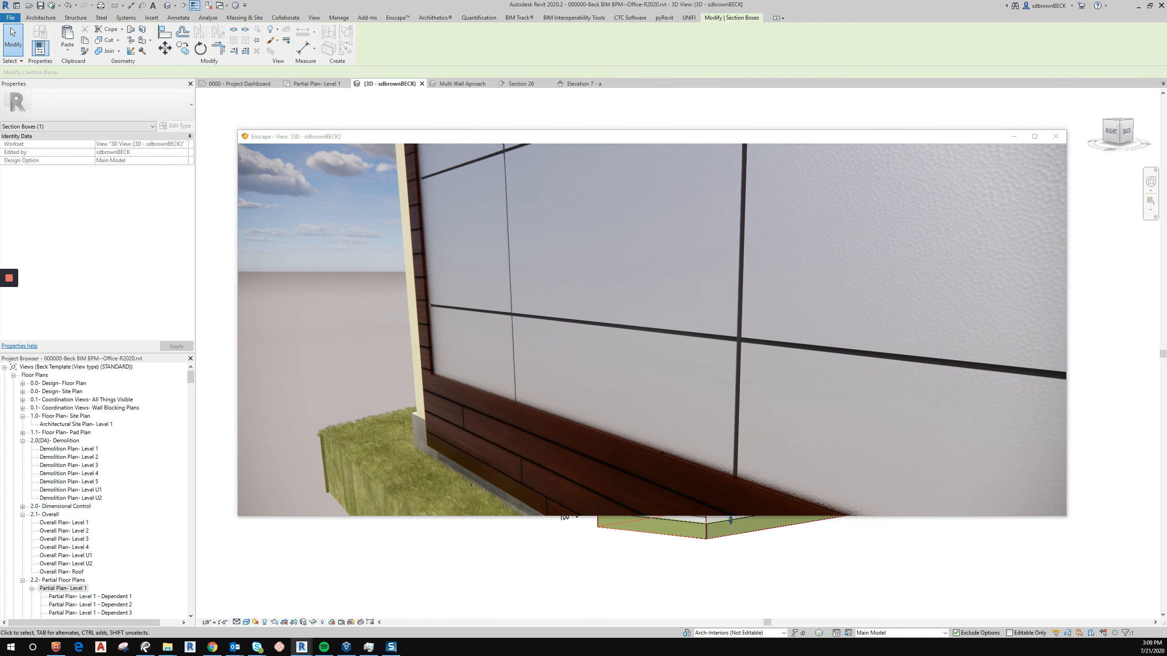
# Switch back to Revit and open the Elevation 7 - a view of the metal panel wall.
pyautogui.hotkey('alt', 'Tab')
pyautogui.scroll(1, 678, 483)
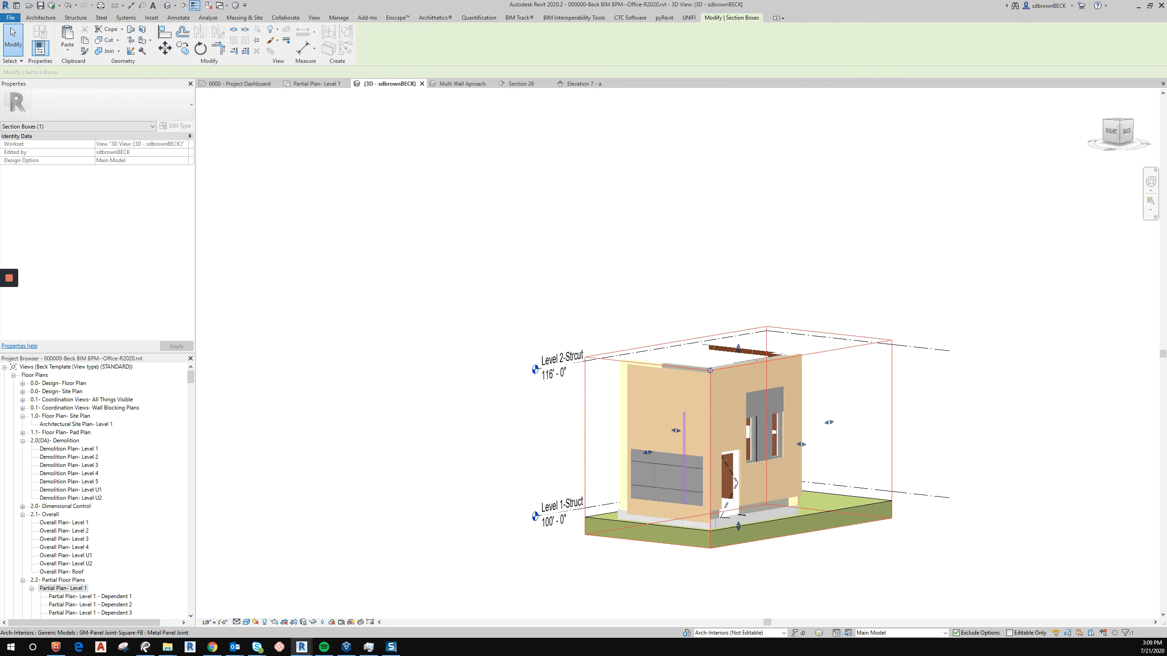
pyautogui.scroll(-1, 680, 483)
pyautogui.scroll(5, 666, 483)
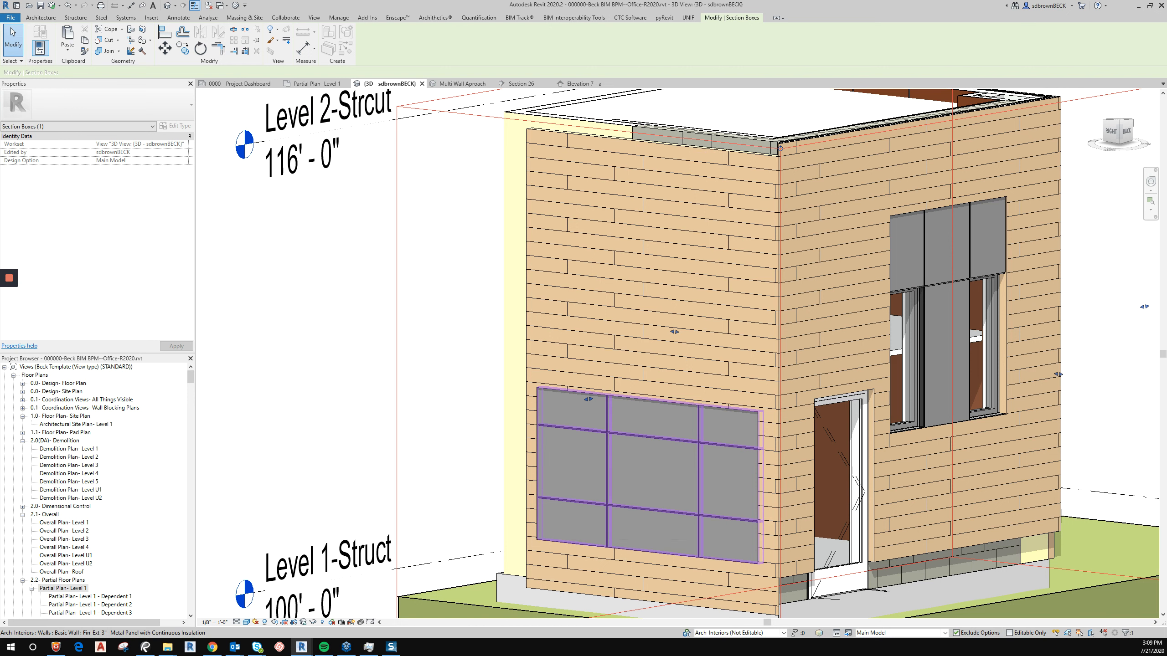
pyautogui.doubleClick(79, 589)
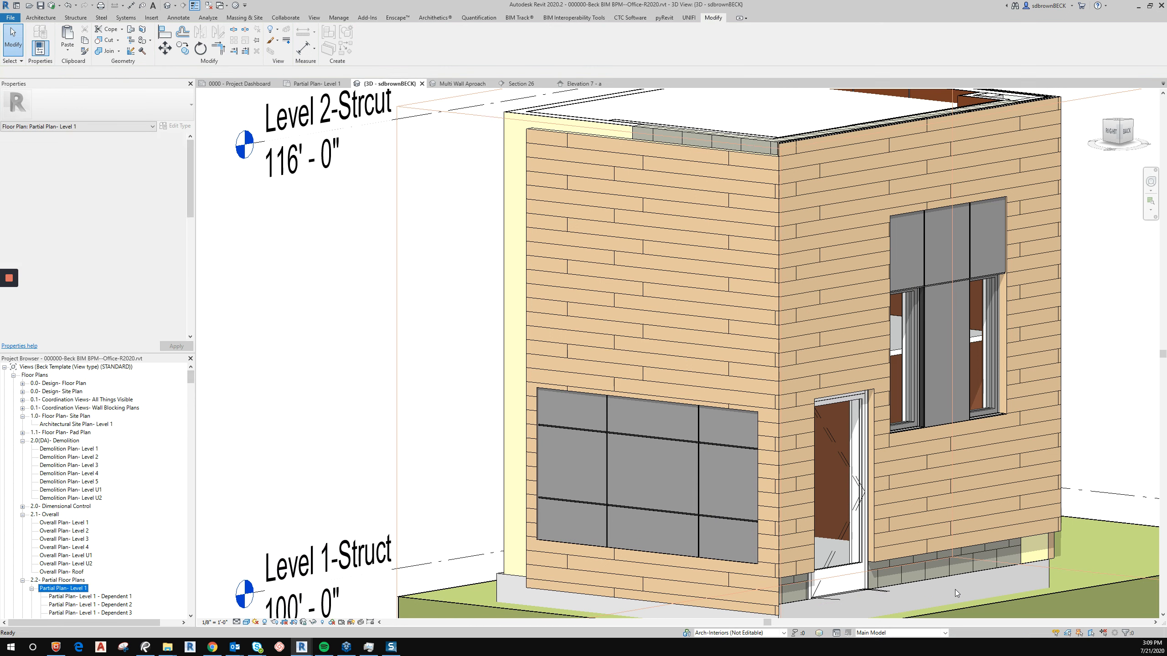
pyautogui.doubleClick(638, 488)
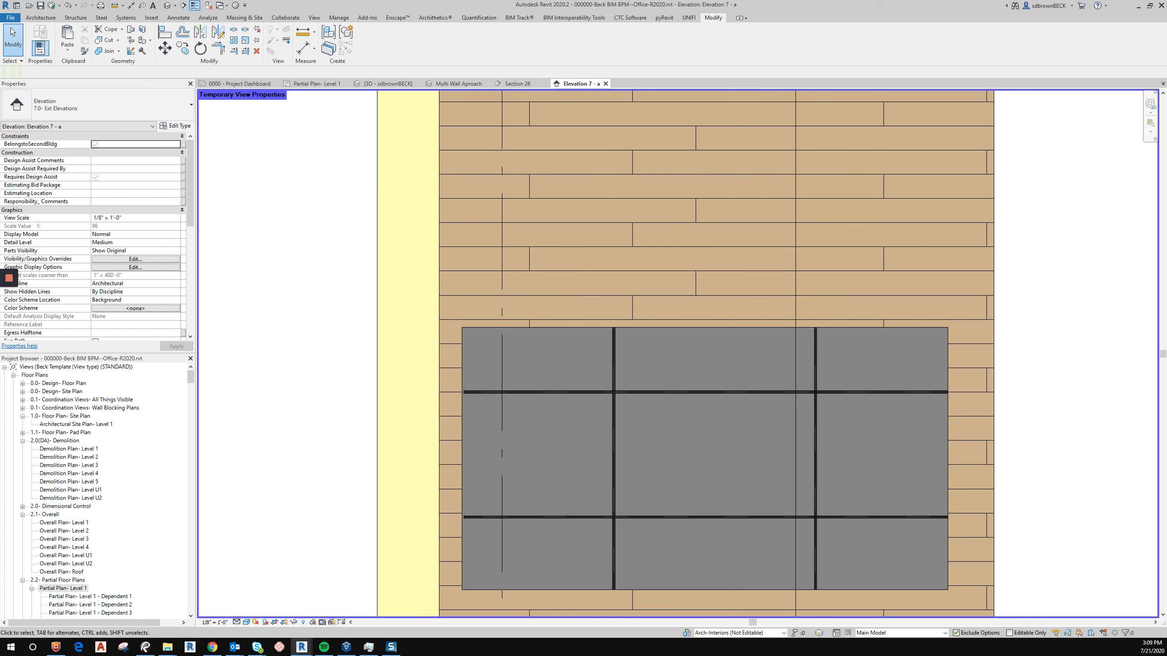
# Place an aligned dimension string from the panel's left edge across both vertical joints to its right edge.
pyautogui.click(312, 622)
pyautogui.click(350, 610)
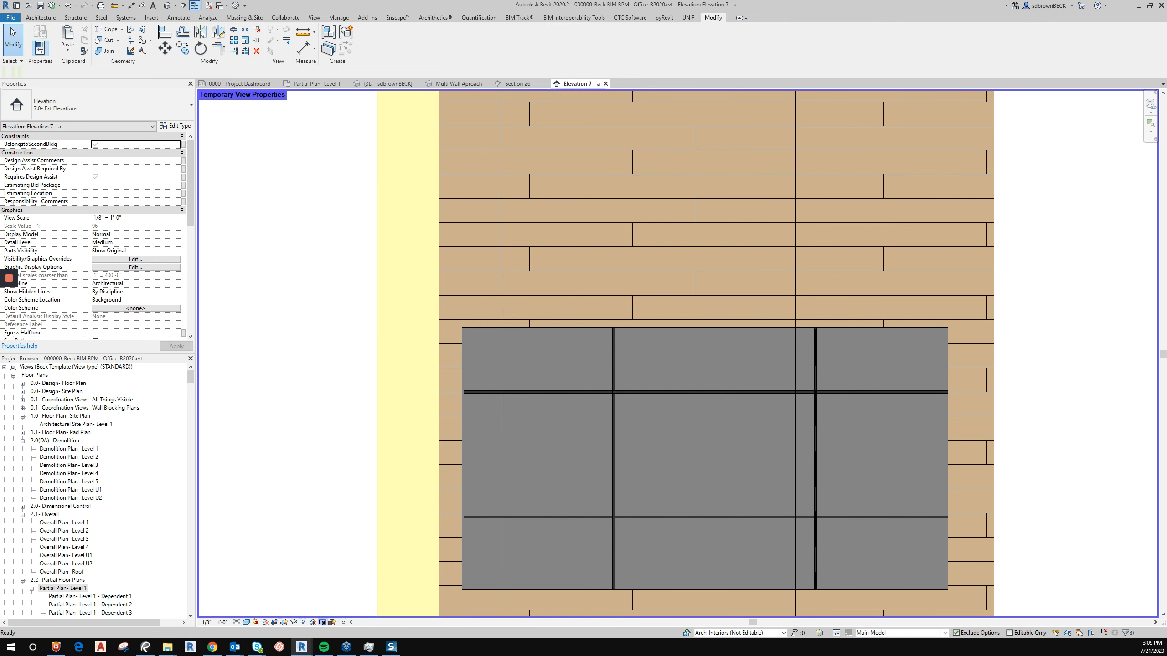
pyautogui.press('d')
pyautogui.press('i')
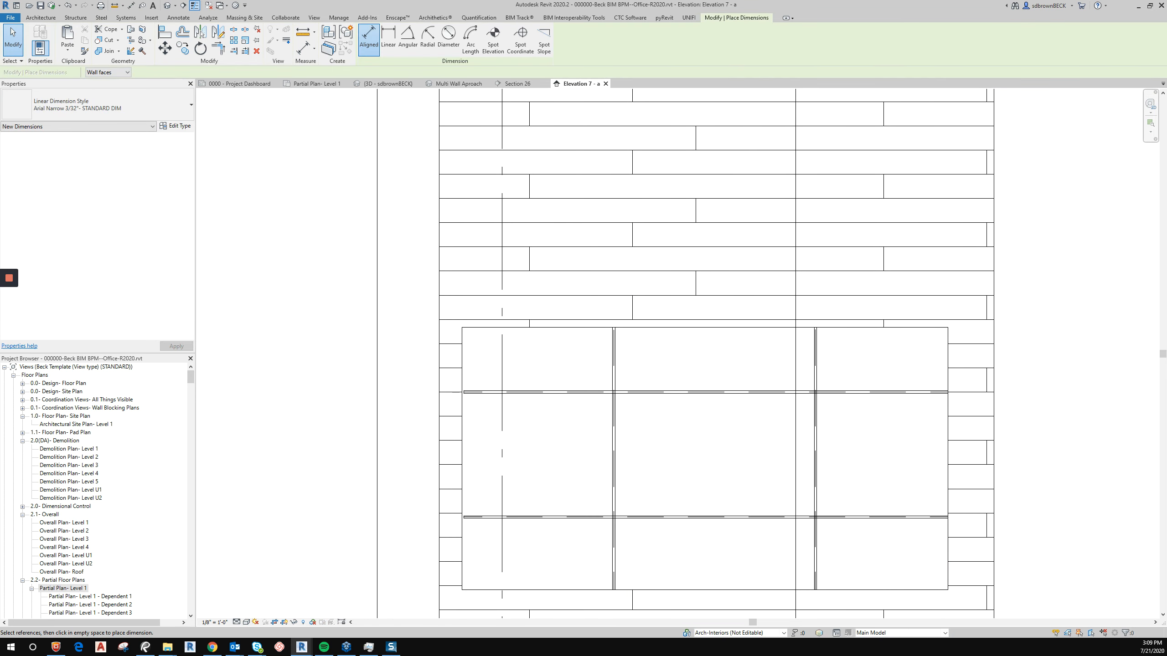
pyautogui.click(462, 371)
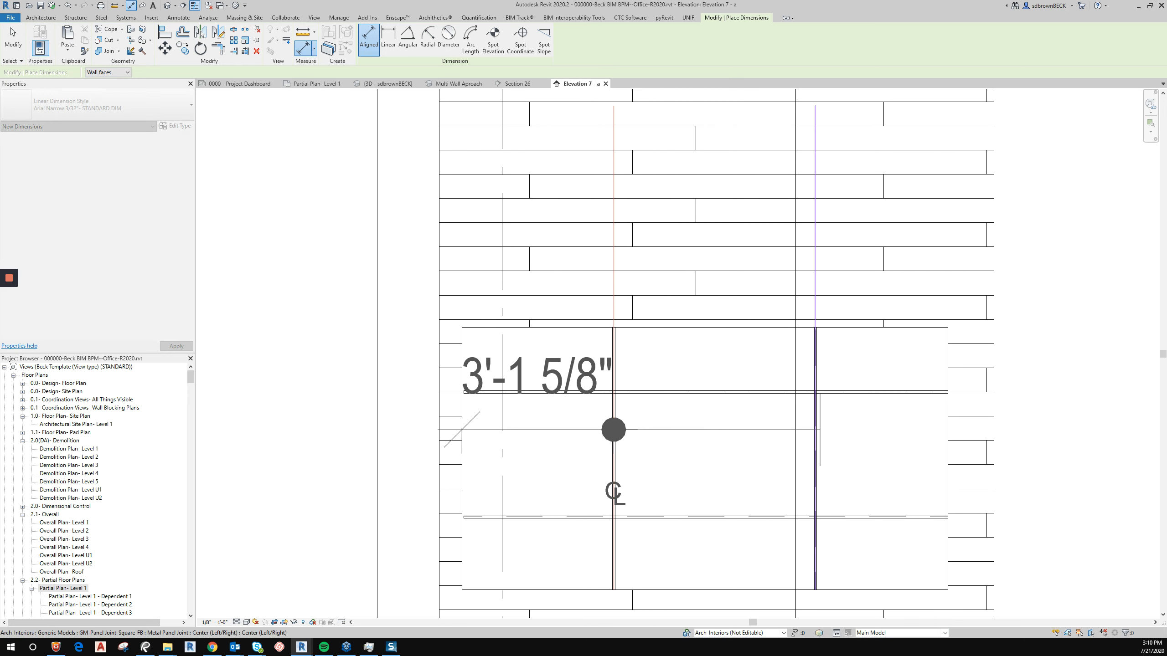
pyautogui.click(816, 430)
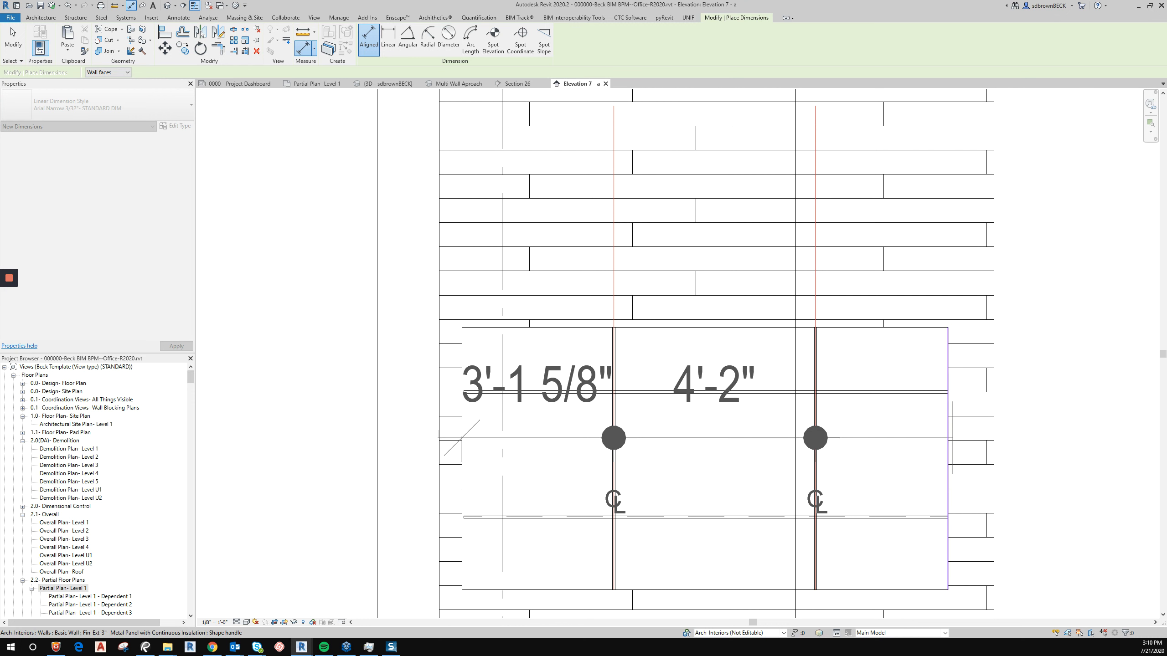
pyautogui.click(947, 438)
pyautogui.click(947, 208)
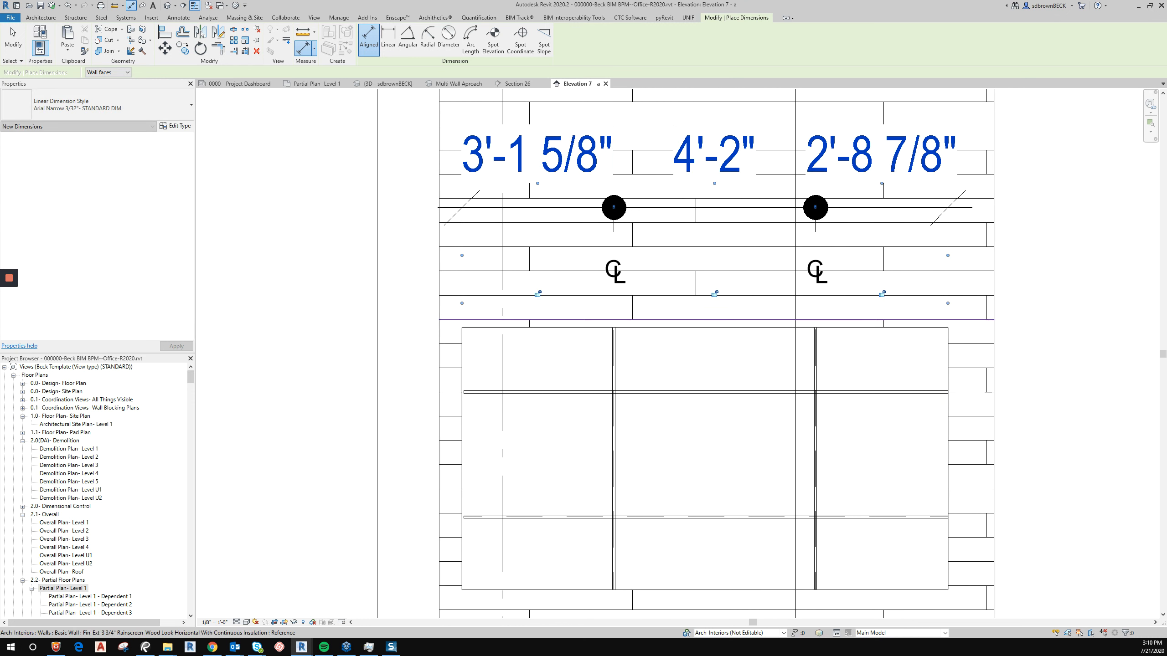
pyautogui.press('Escape')
pyautogui.press('Escape')
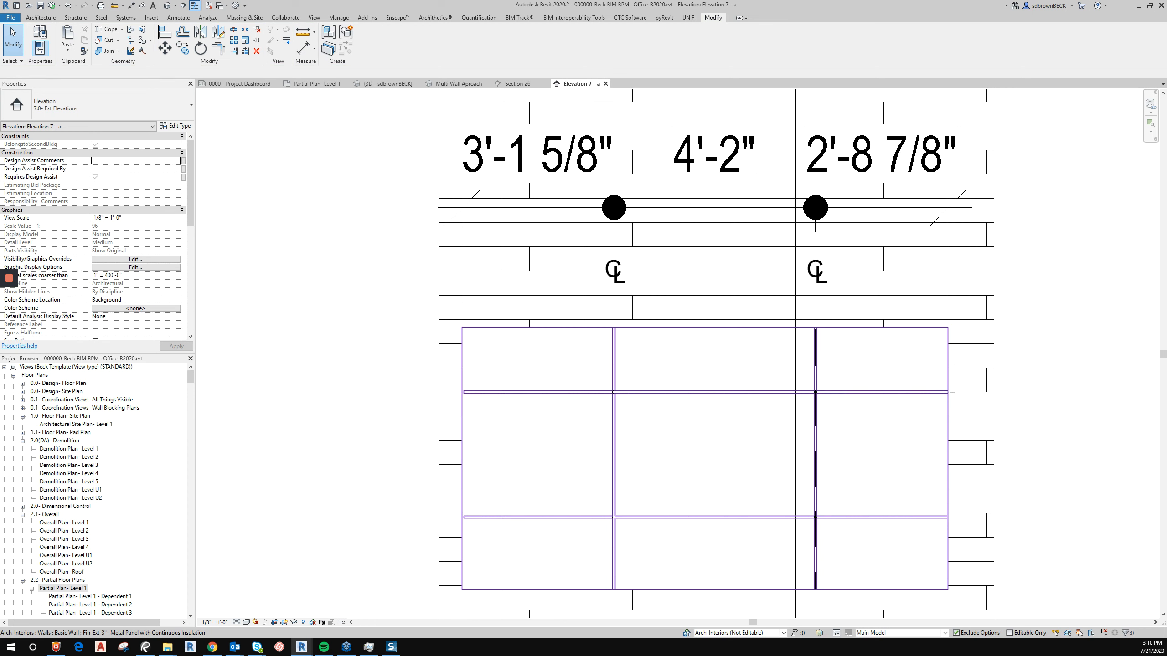
# Move the upper horizontal panel joint down to about 4'-11" elevation from level.
pyautogui.click(689, 392)
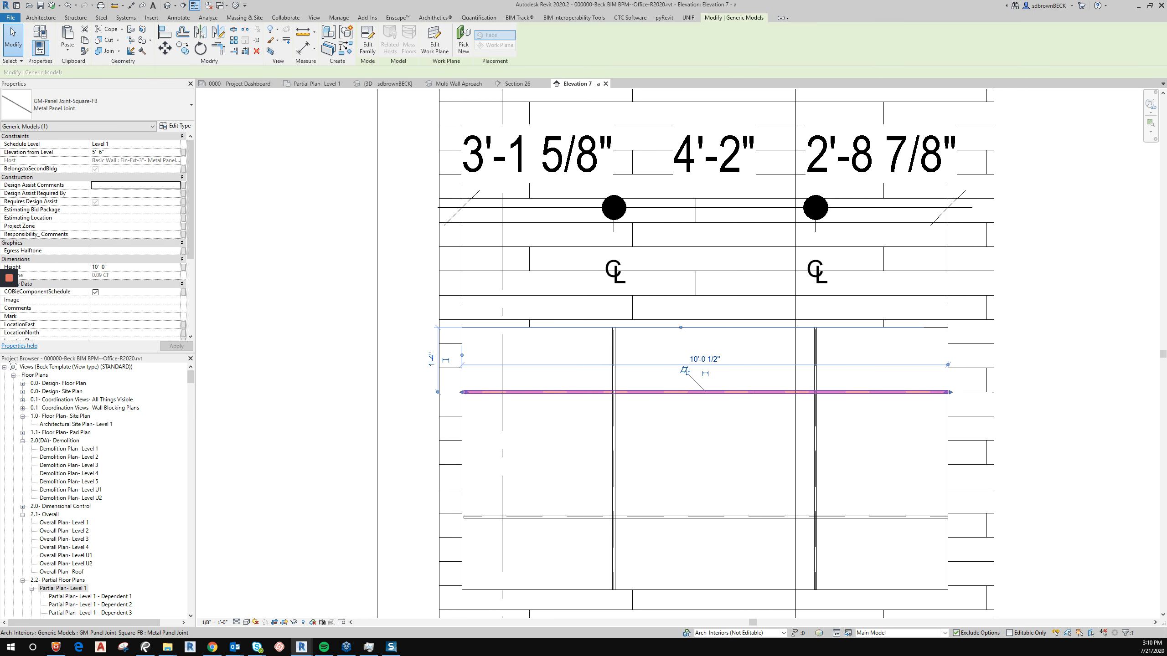
pyautogui.moveTo(689, 392); pyautogui.dragTo(690, 421)
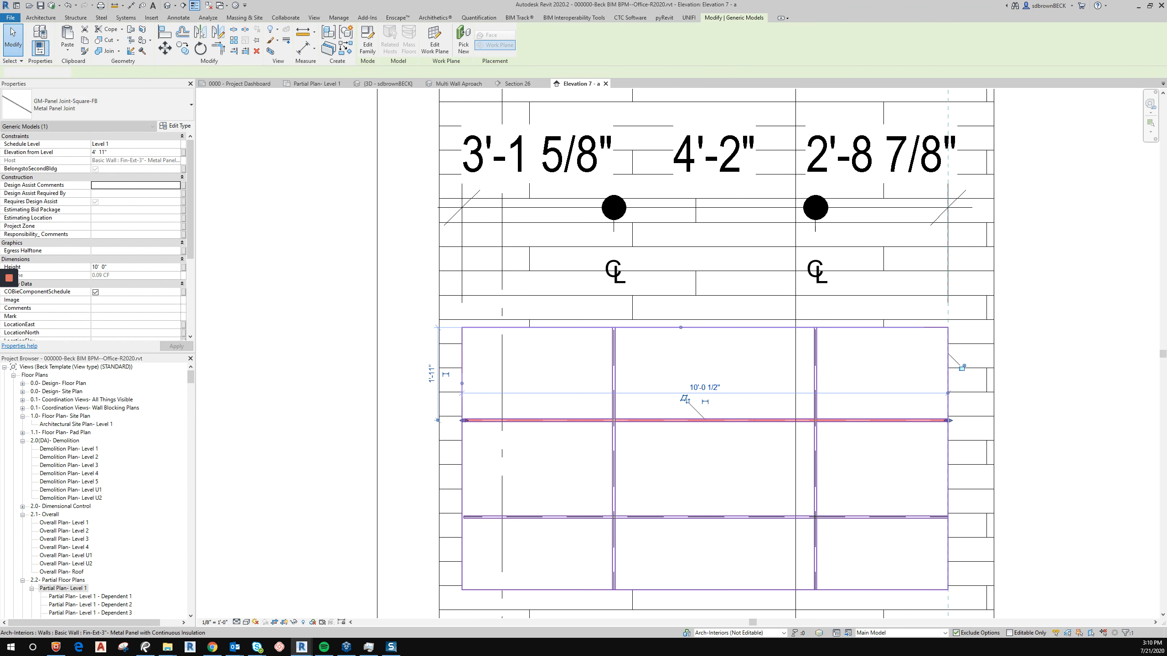
pyautogui.scroll(-5, 689, 421)
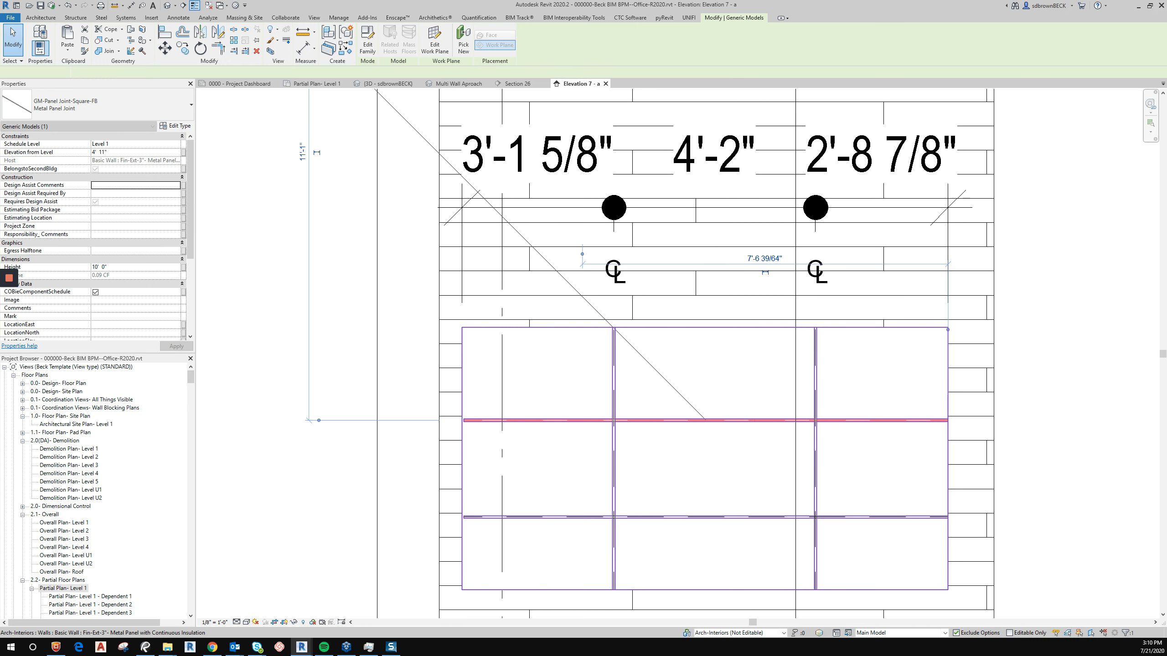
pyautogui.press('Escape')
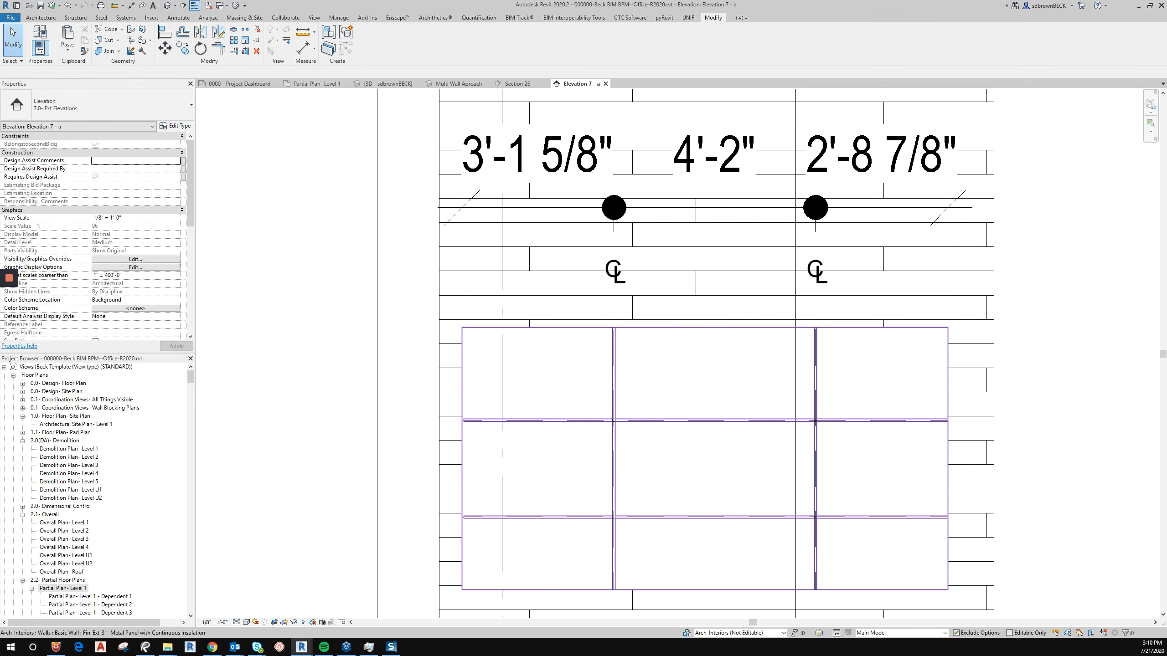
# Rotate the upper horizontal panel joint into a diagonal running upward across the panel.
pyautogui.rightClick(569, 420)
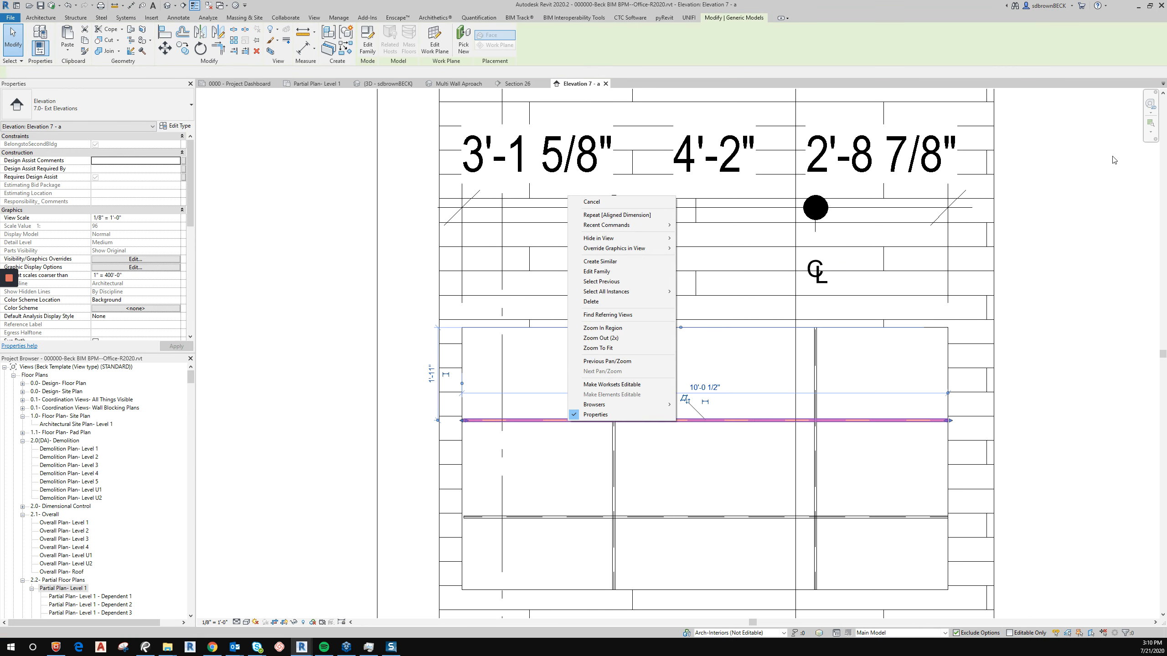
pyautogui.click(1071, 46)
pyautogui.press('r')
pyautogui.press('o')
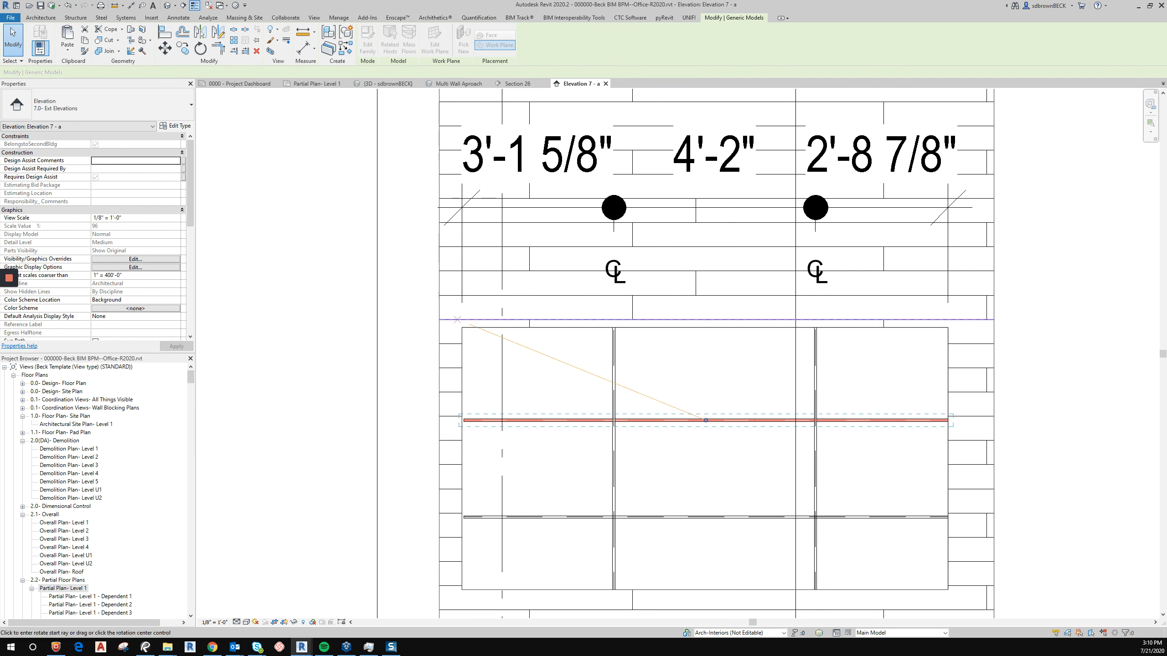
pyautogui.click(536, 377)
pyautogui.click(453, 405)
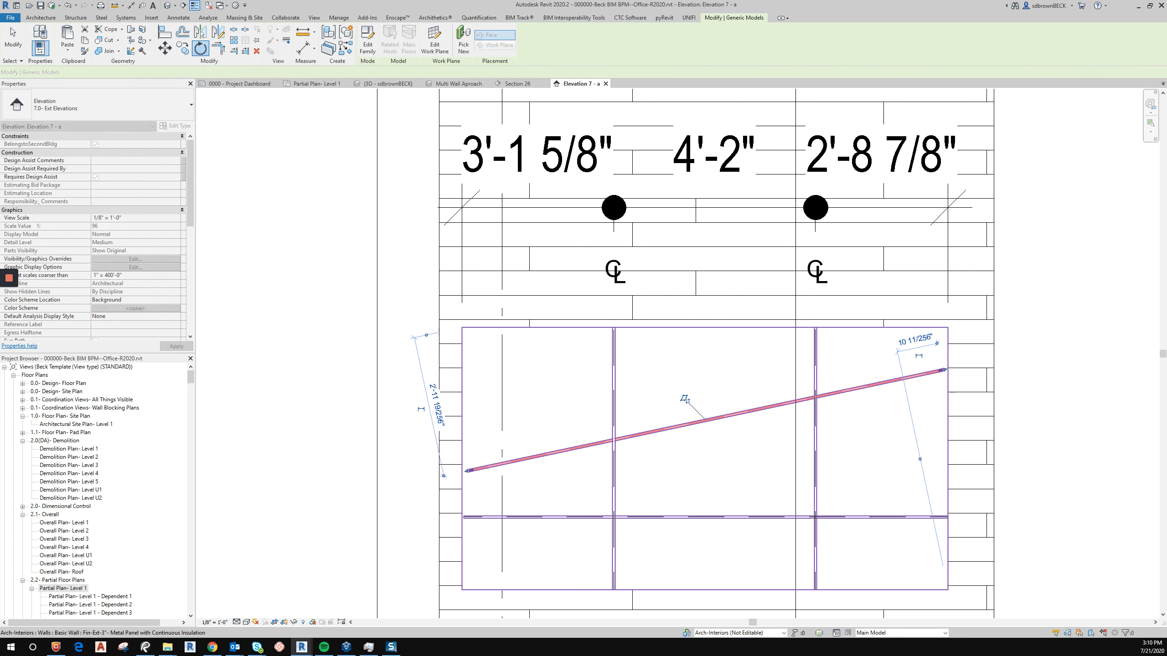
pyautogui.press('Escape')
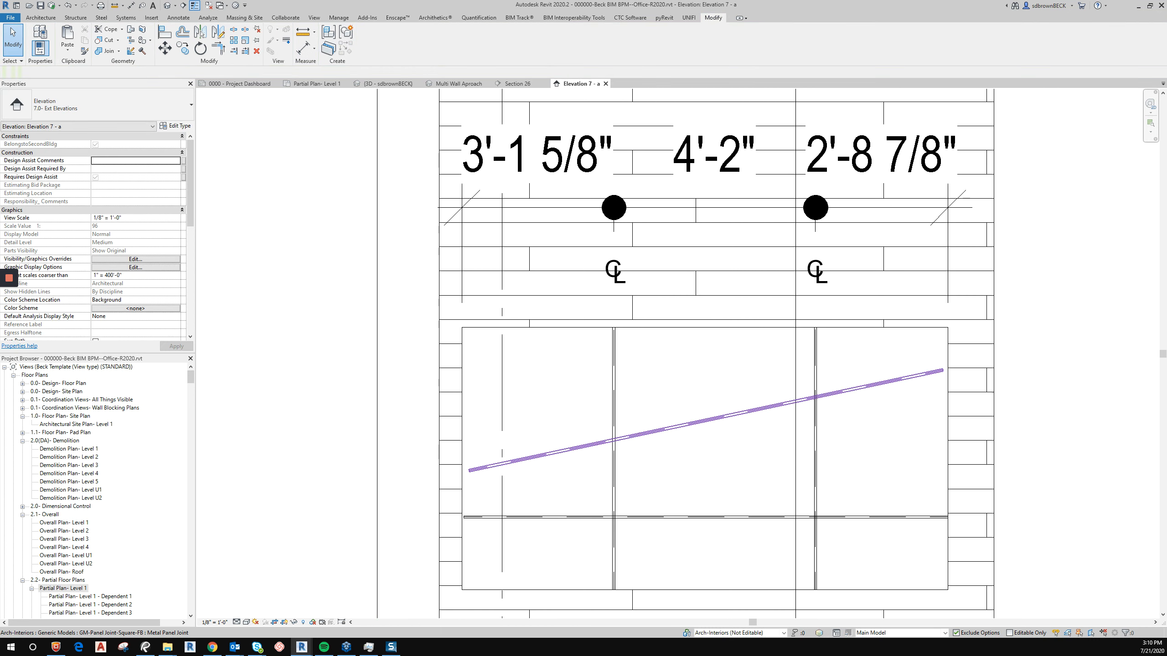
# Select the diagonal and lower horizontal joints to review their properties.
pyautogui.click(676, 400)
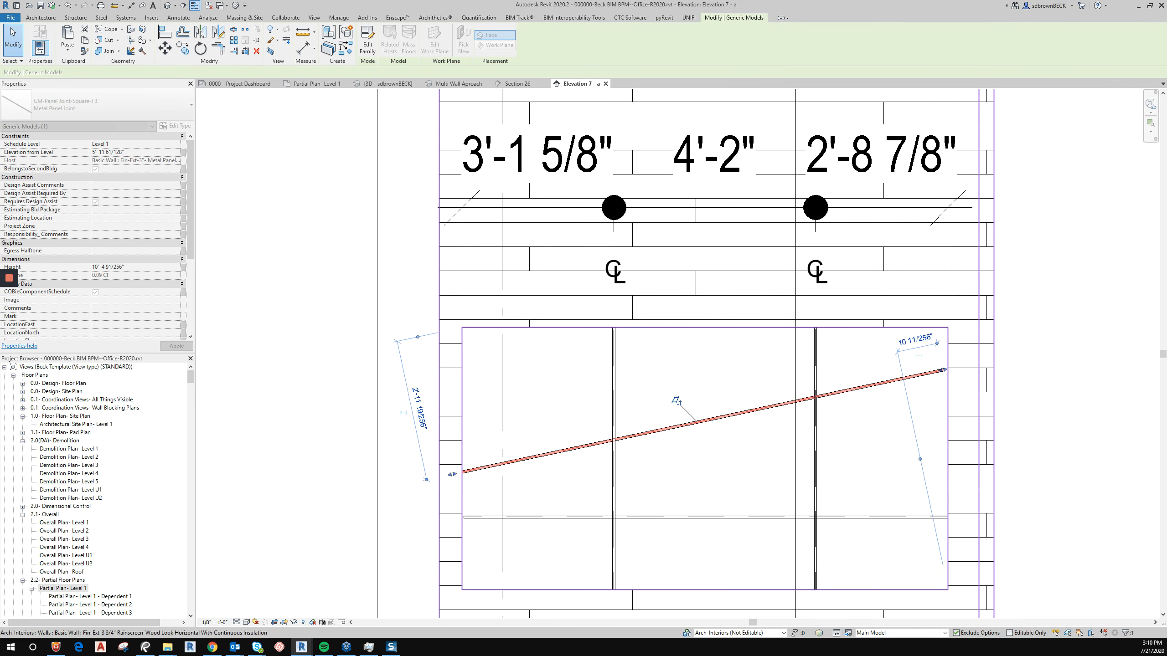
pyautogui.press('Escape')
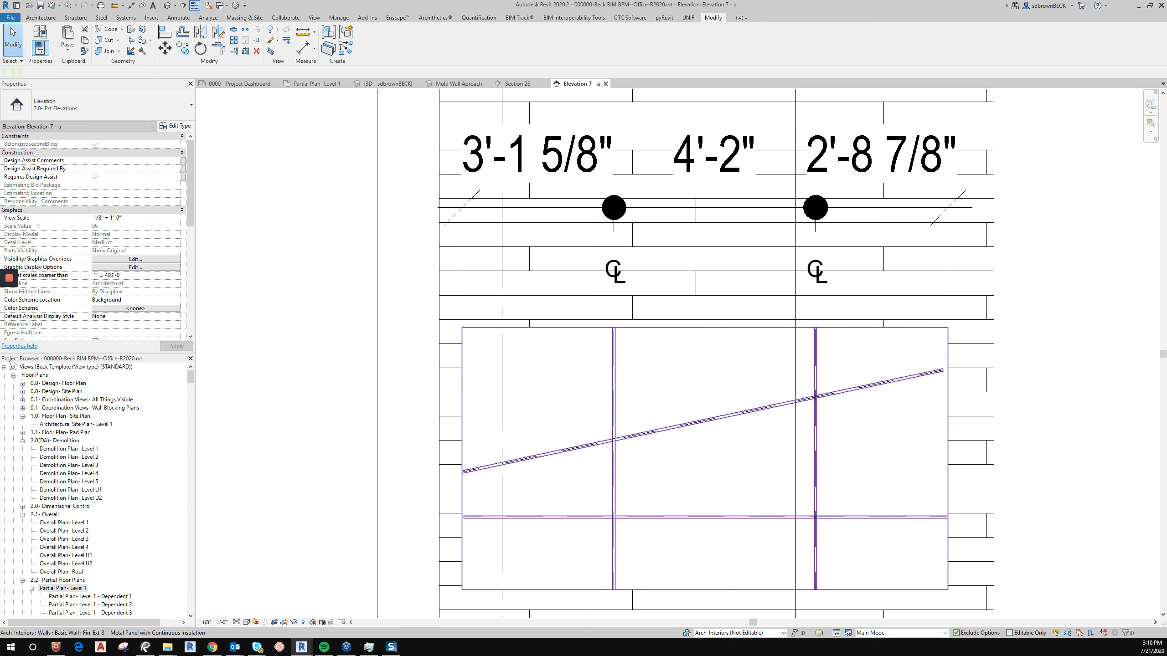
pyautogui.click(942, 371)
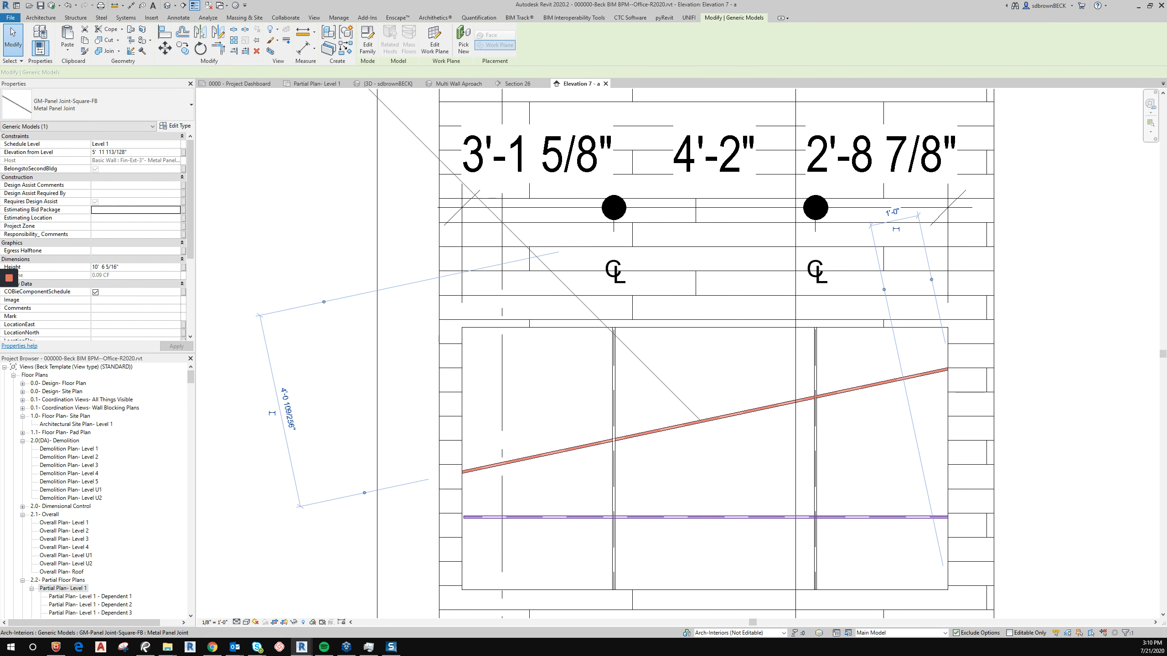
pyautogui.click(705, 517)
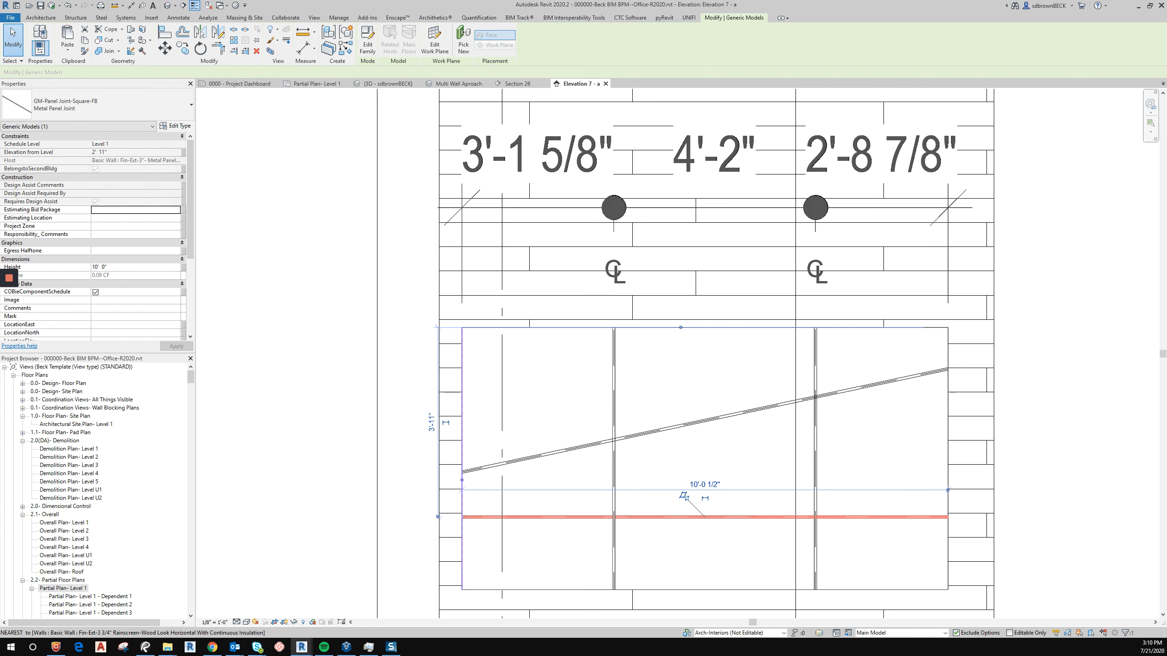
pyautogui.press('Escape')
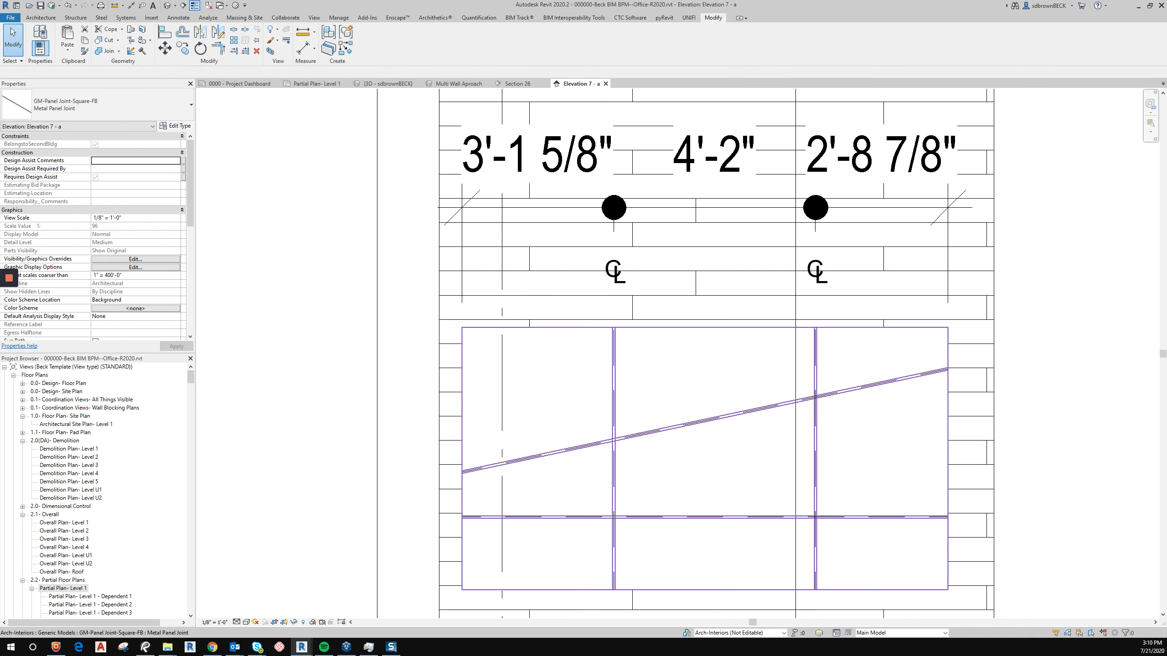
# Tag the left vertical panel joint with a multi-category tag using a free-end leader placed left of the wall.
pyautogui.press('t')
pyautogui.press('m')
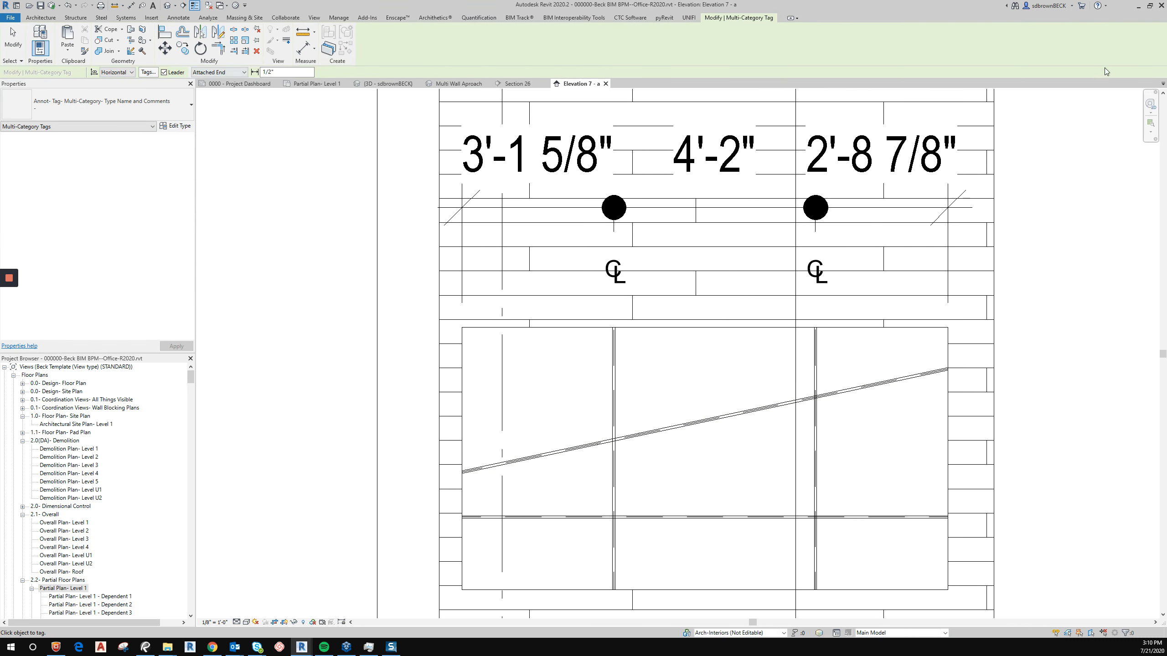
pyautogui.click(223, 72)
pyautogui.click(202, 88)
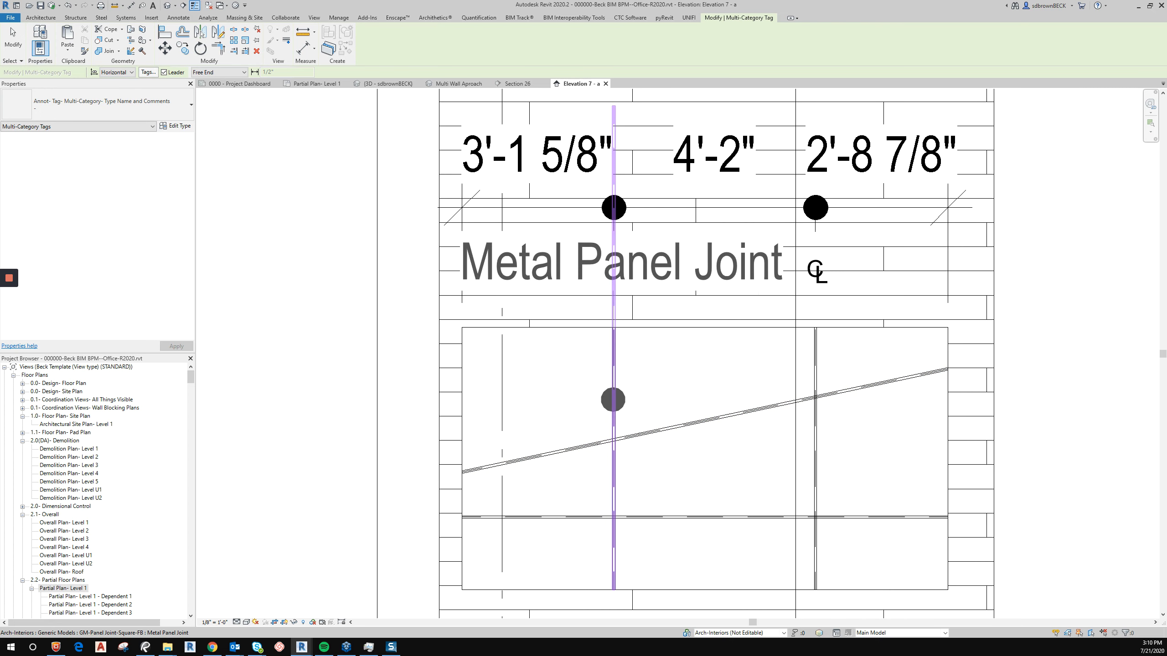
pyautogui.click(613, 399)
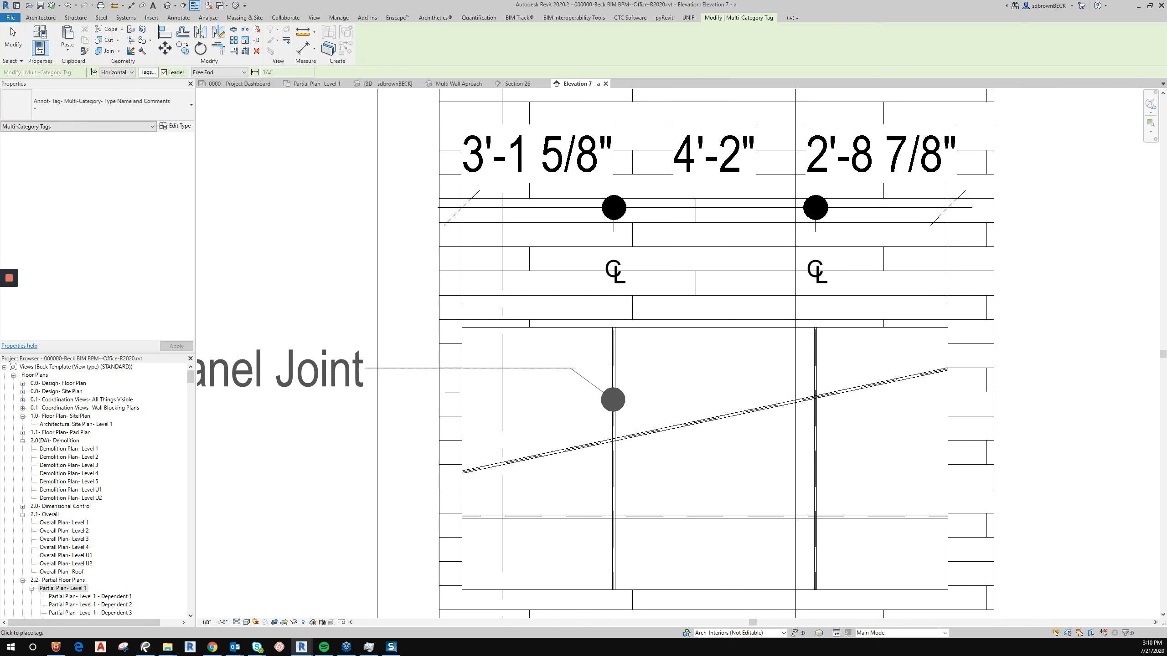
pyautogui.click(205, 369)
pyautogui.press('Escape')
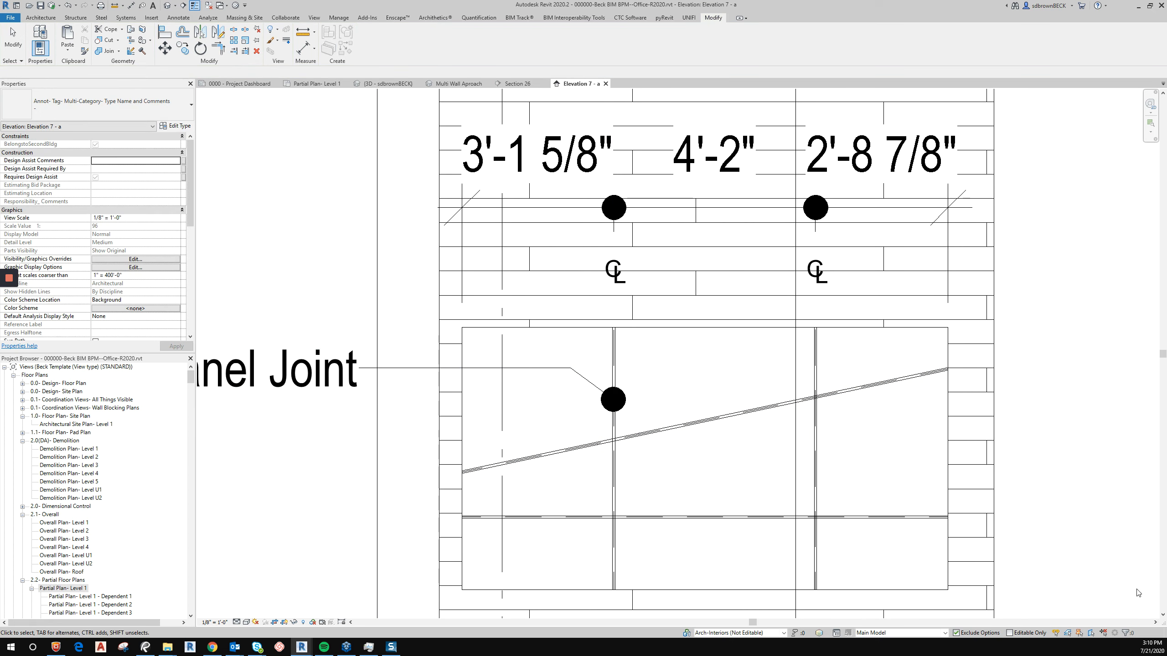
pyautogui.scroll(-4, 622, 357)
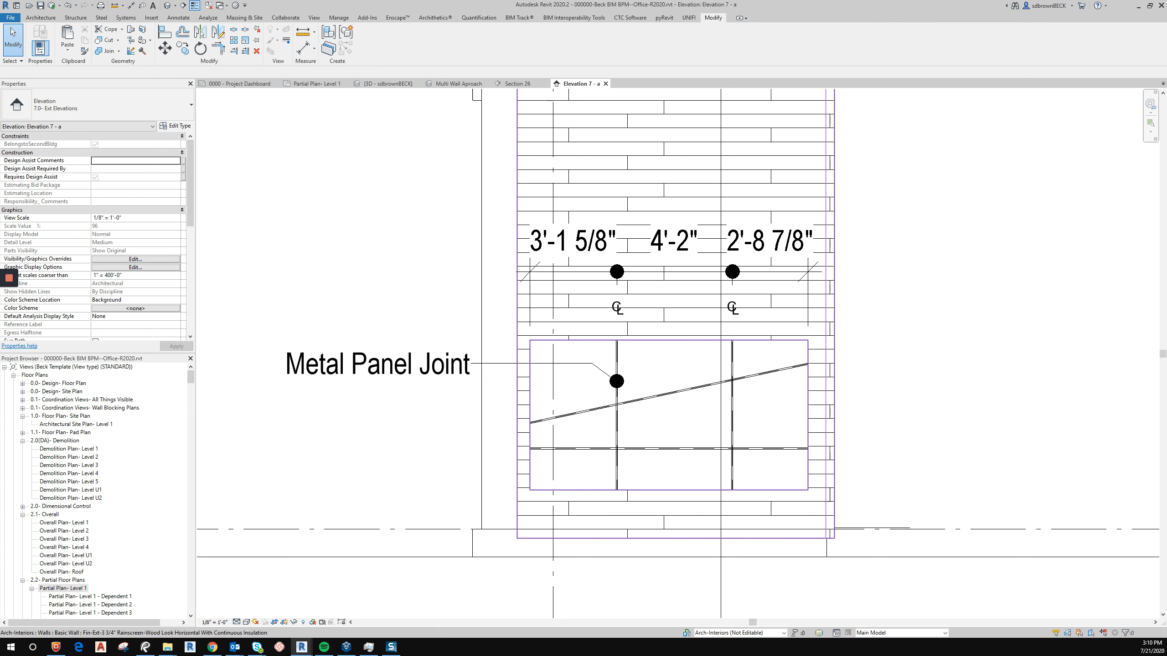
# Tag the wall's metal panel material with a leadered tag placed left of the wall above the joint tag.
pyautogui.press('m')
pyautogui.press('g')
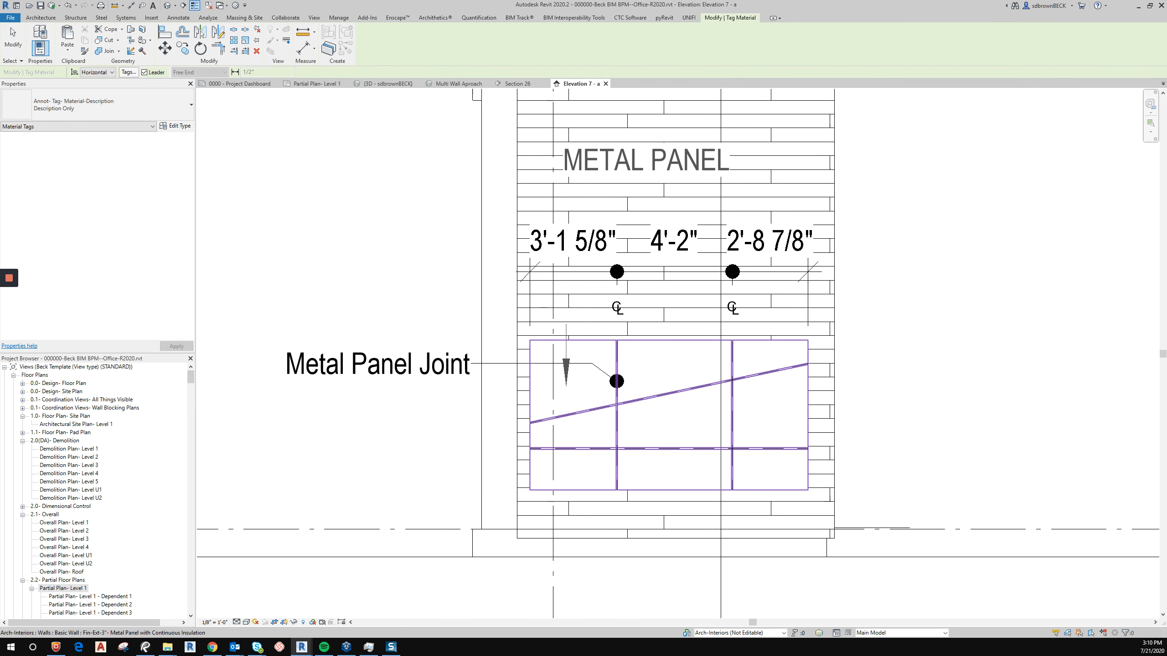
pyautogui.click(561, 384)
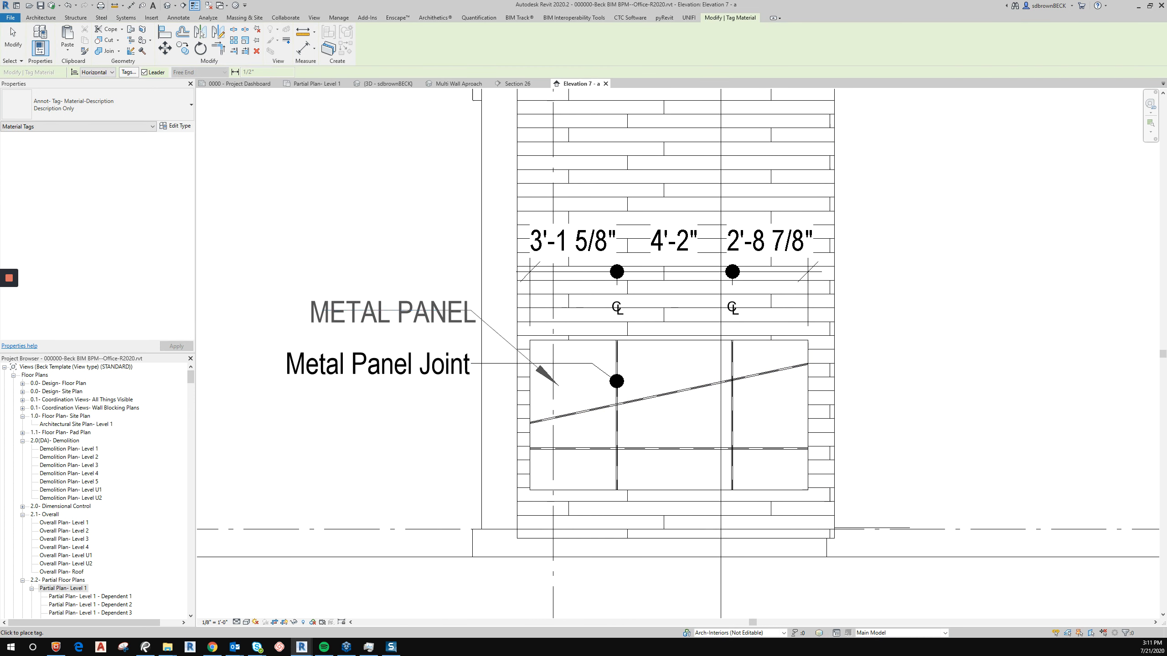
pyautogui.click(370, 312)
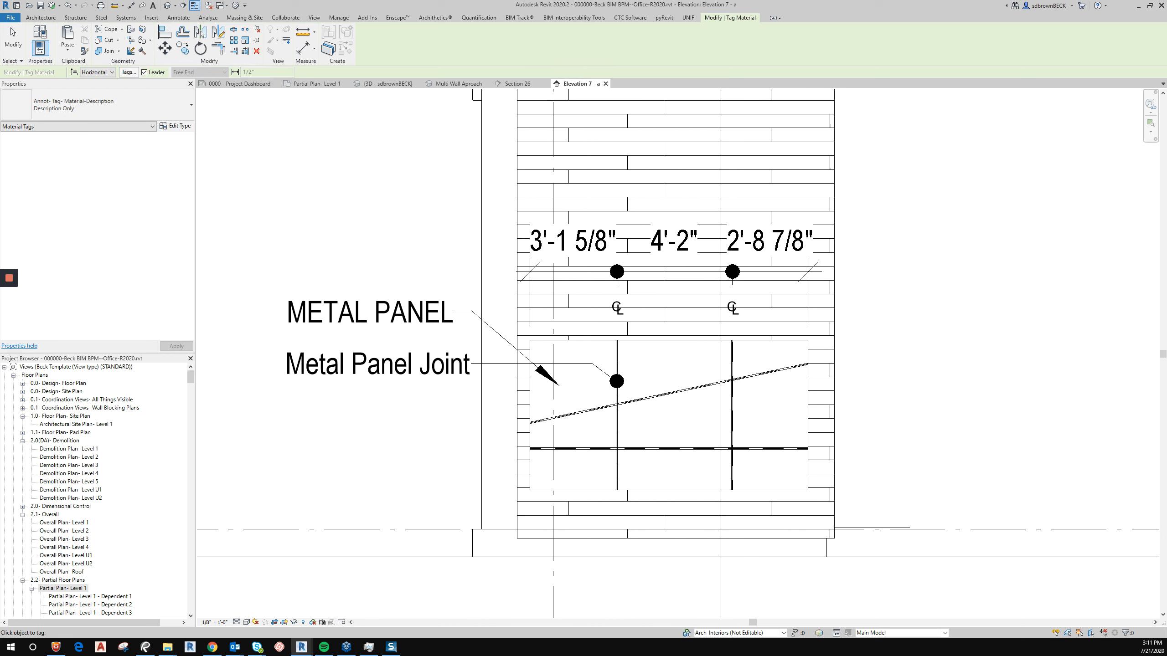
pyautogui.press('Escape')
# Retype the joint tag to Description 1-1/2", set its text to SILICOLN JOINT, and shift it down to the diagonal joint.
pyautogui.click(376, 364)
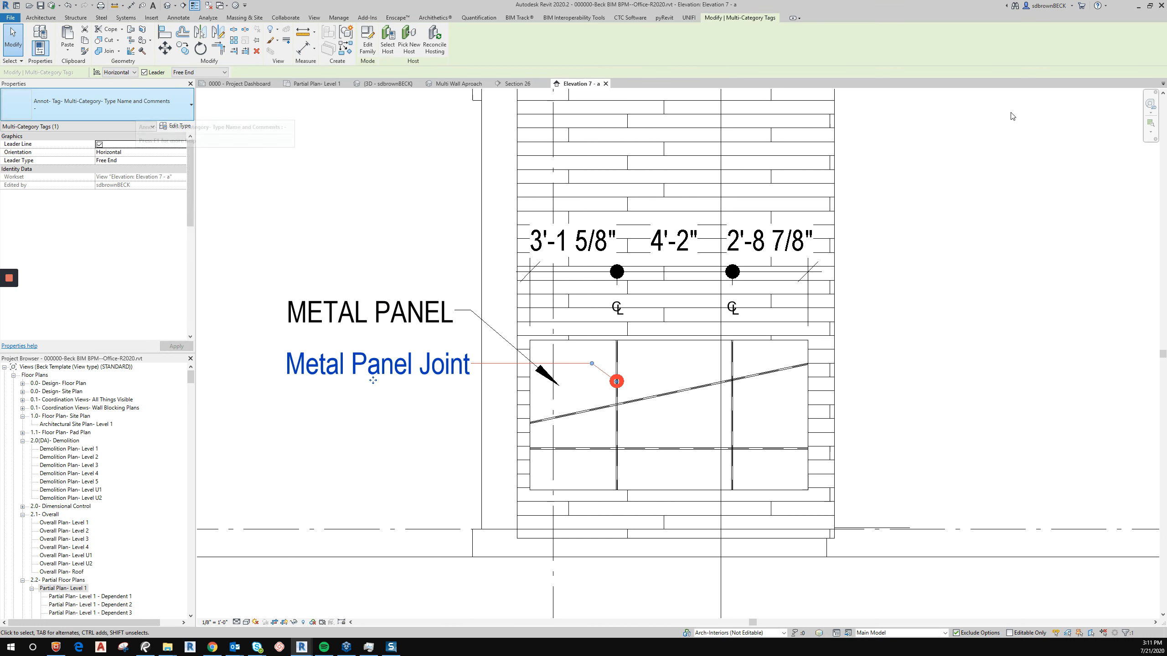
pyautogui.click(131, 112)
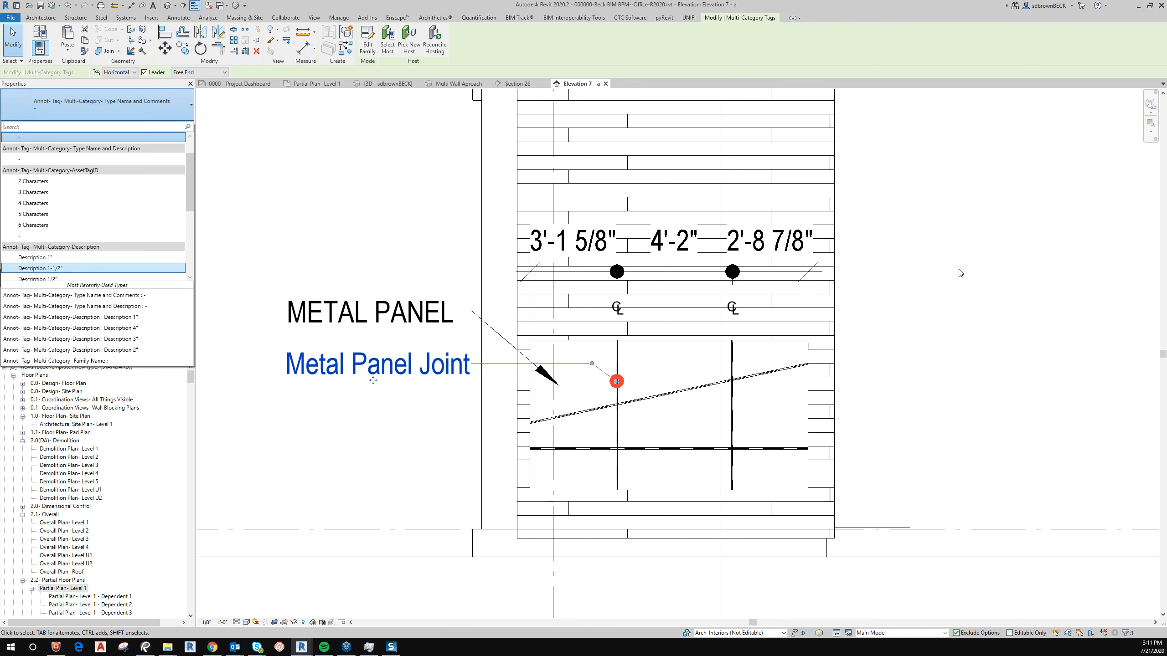
pyautogui.click(40, 268)
pyautogui.click(291, 367)
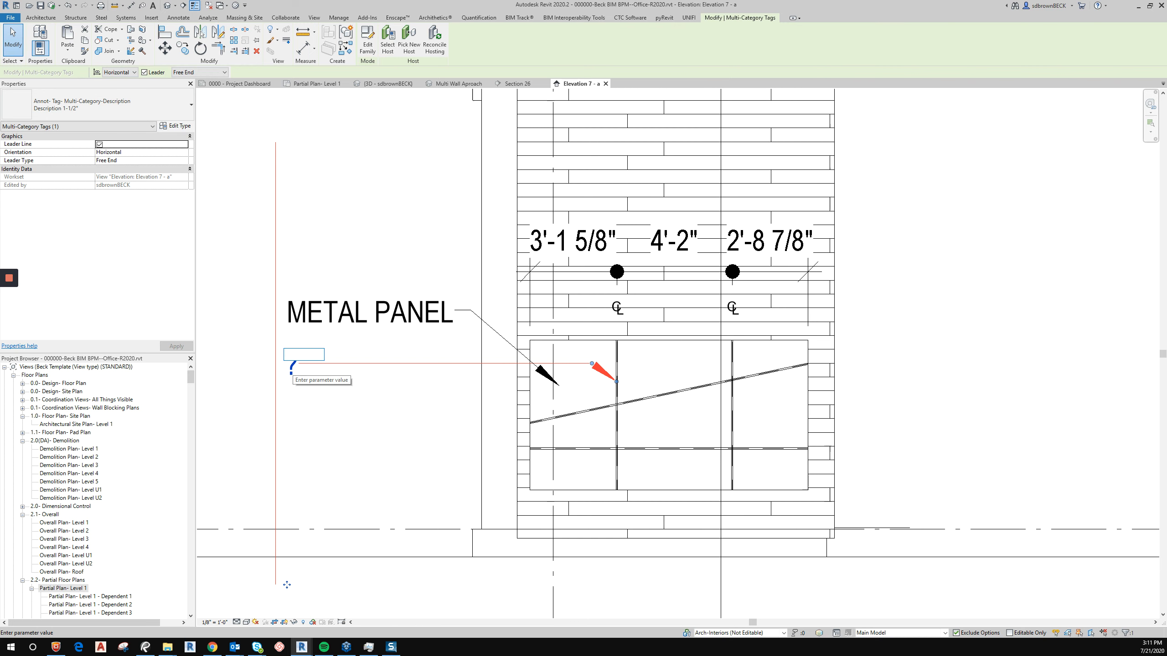
pyautogui.write('s')
pyautogui.press('Return')
pyautogui.press('Return')
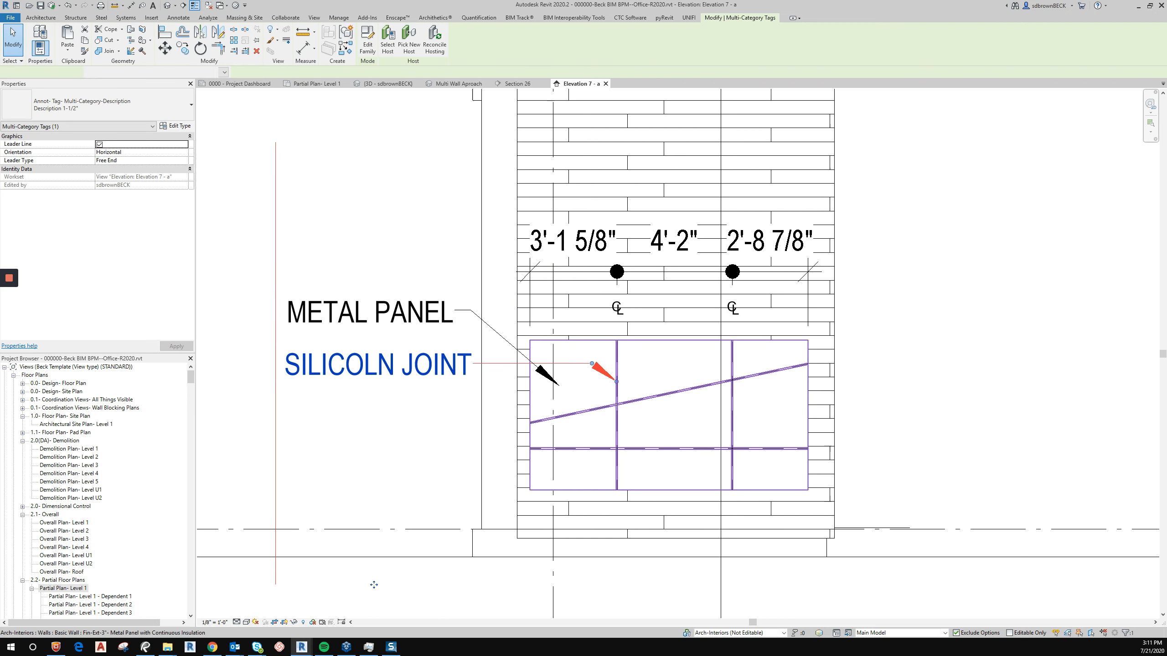
pyautogui.moveTo(374, 585); pyautogui.dragTo(374, 644)
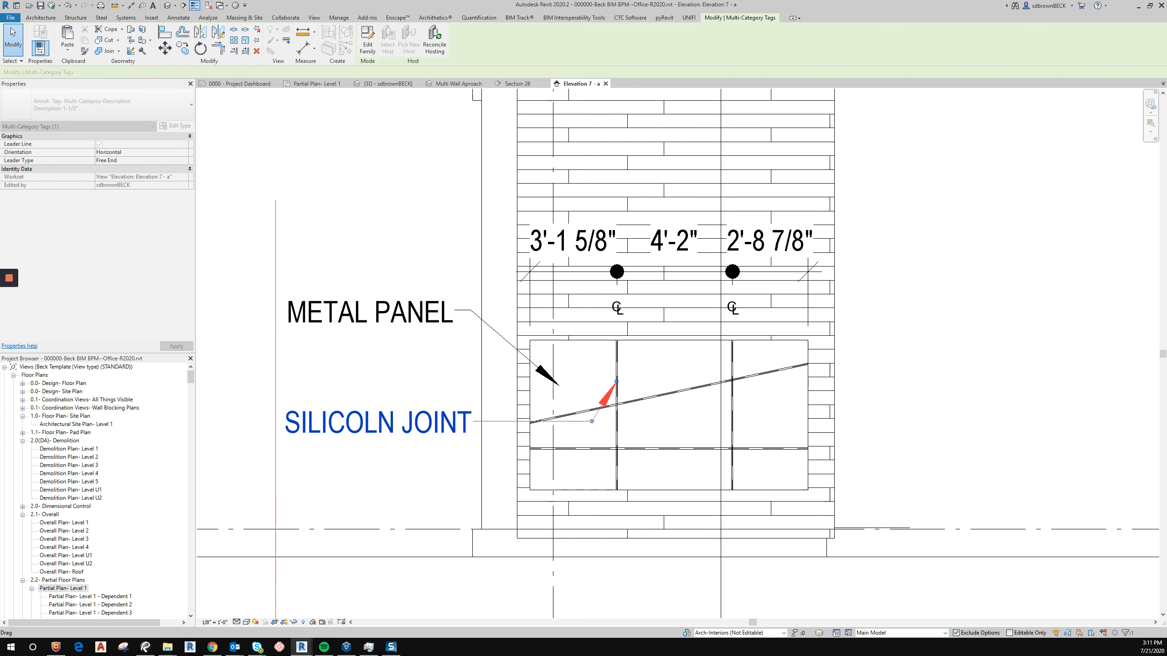
pyautogui.press('c')
pyautogui.press('s')
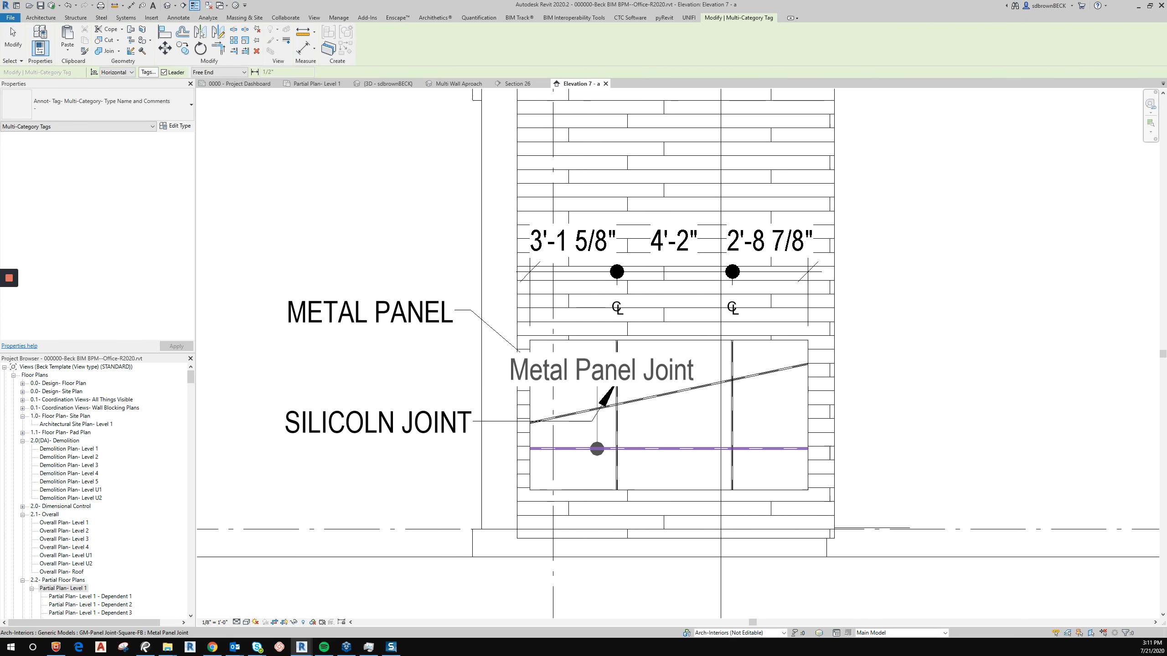
pyautogui.click(110, 105)
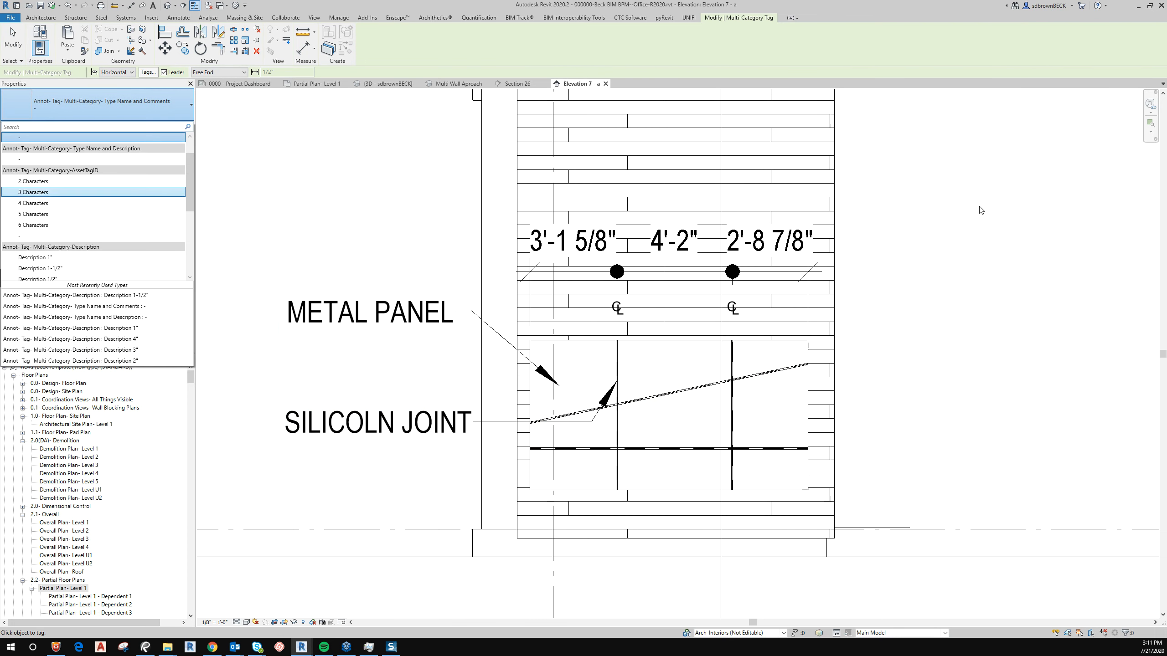
pyautogui.click(50, 270)
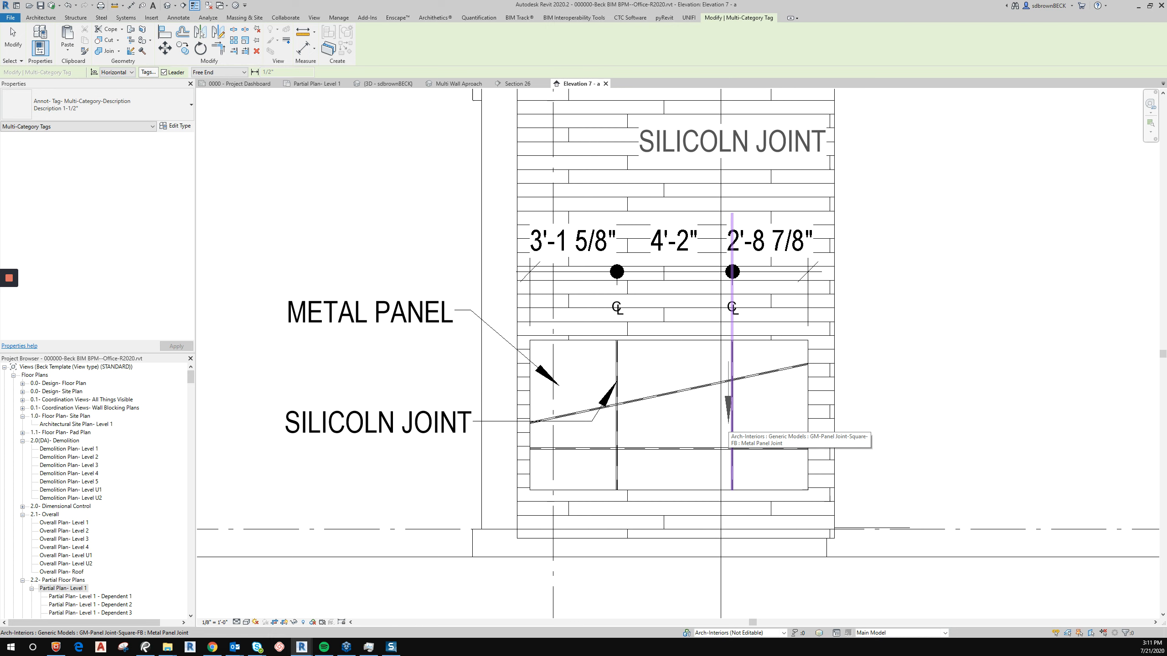
pyautogui.press('Escape')
pyautogui.press('Escape')
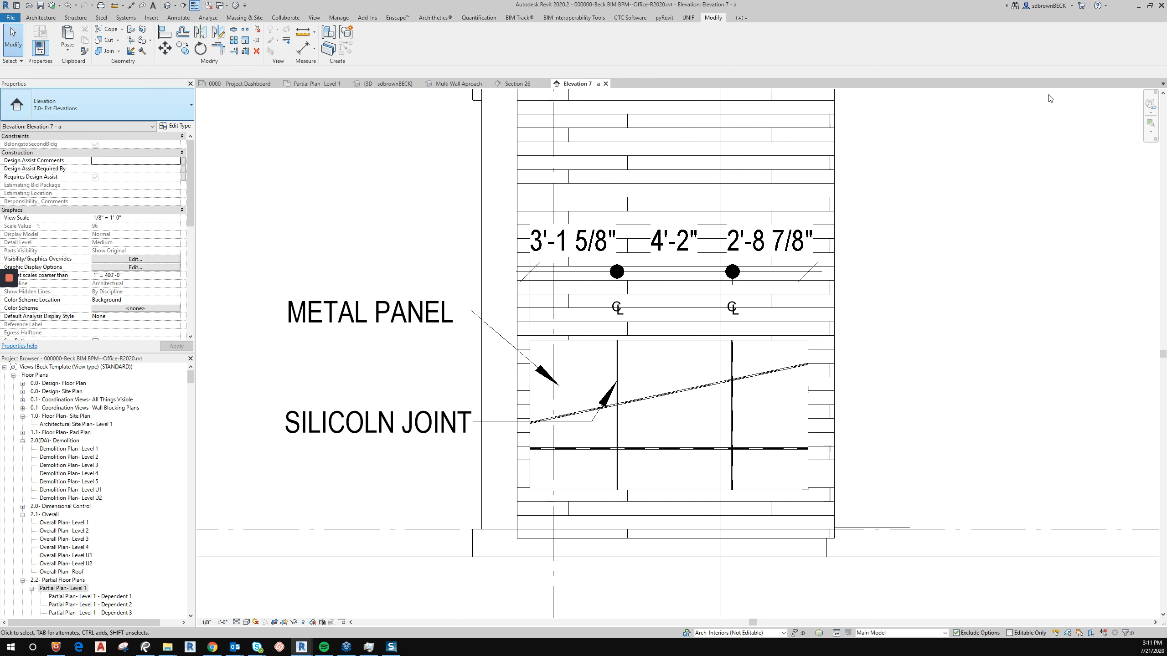
# Open the 3D view and pull the section box inward to cut through the building.
pyautogui.press('c')
pyautogui.press('o')
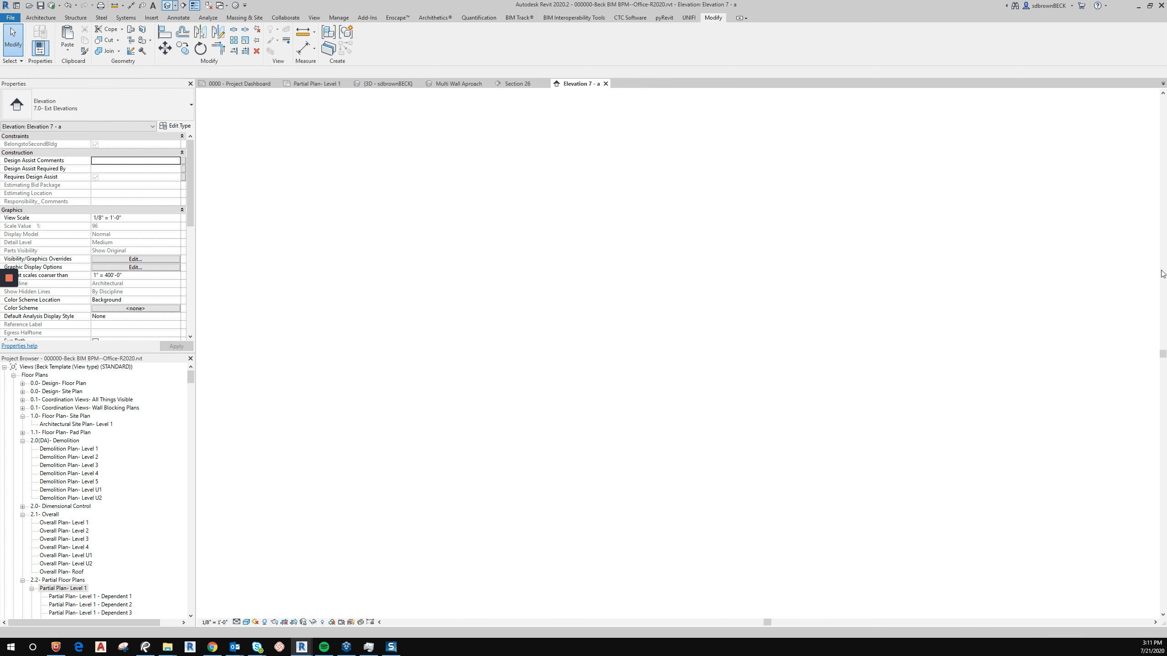
pyautogui.scroll(-3, 318, 288)
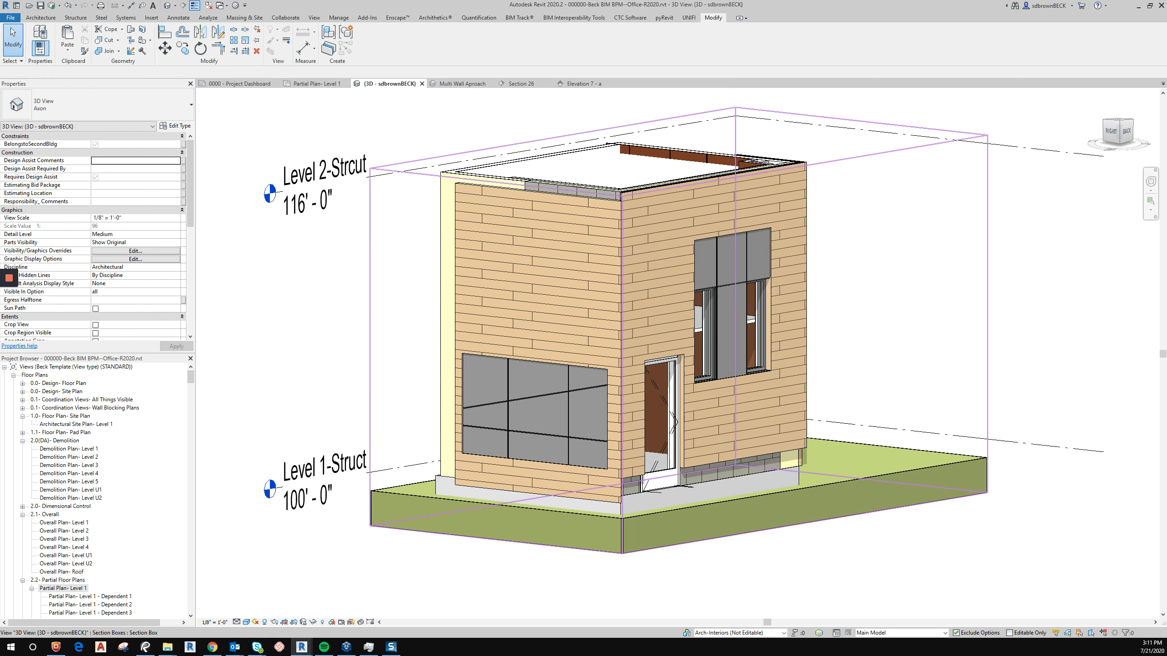
pyautogui.click(622, 195)
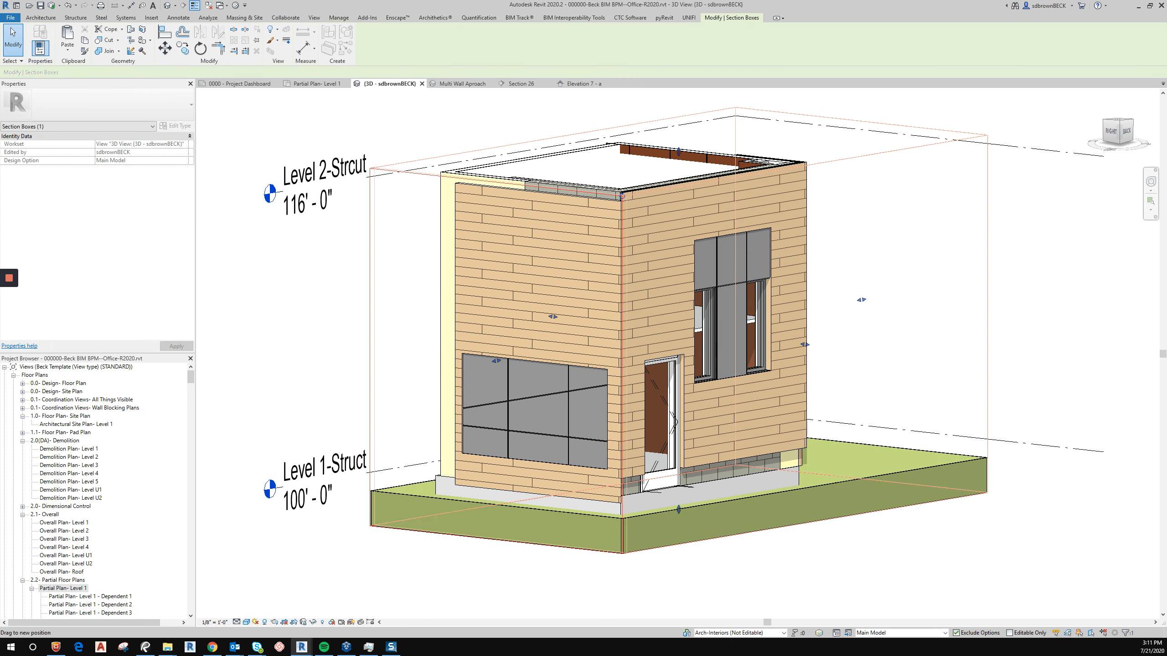
pyautogui.moveTo(552, 316); pyautogui.dragTo(611, 321)
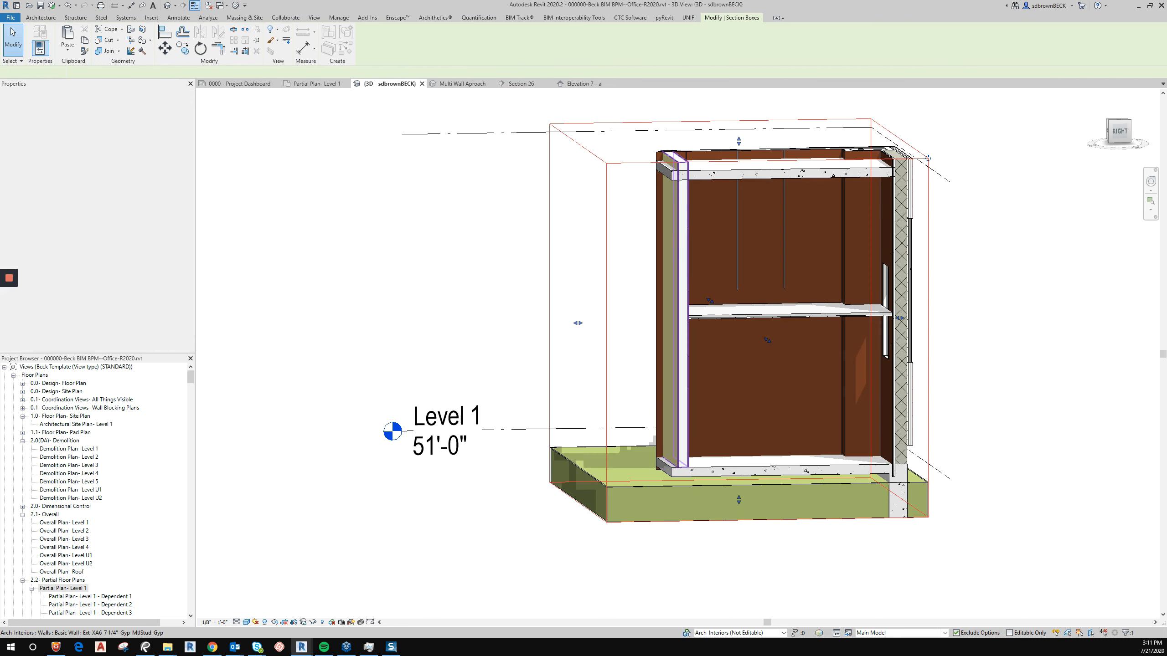
# Set the 3D view's visual style to Realistic.
pyautogui.scroll(6, 811, 288)
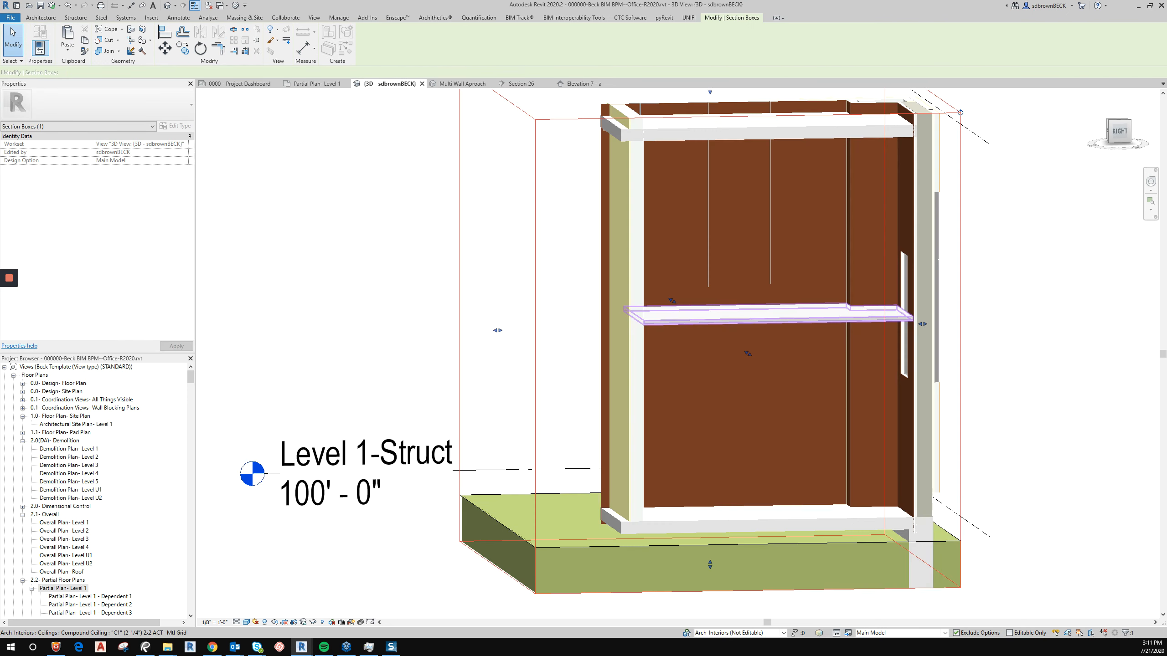
pyautogui.scroll(4, 788, 276)
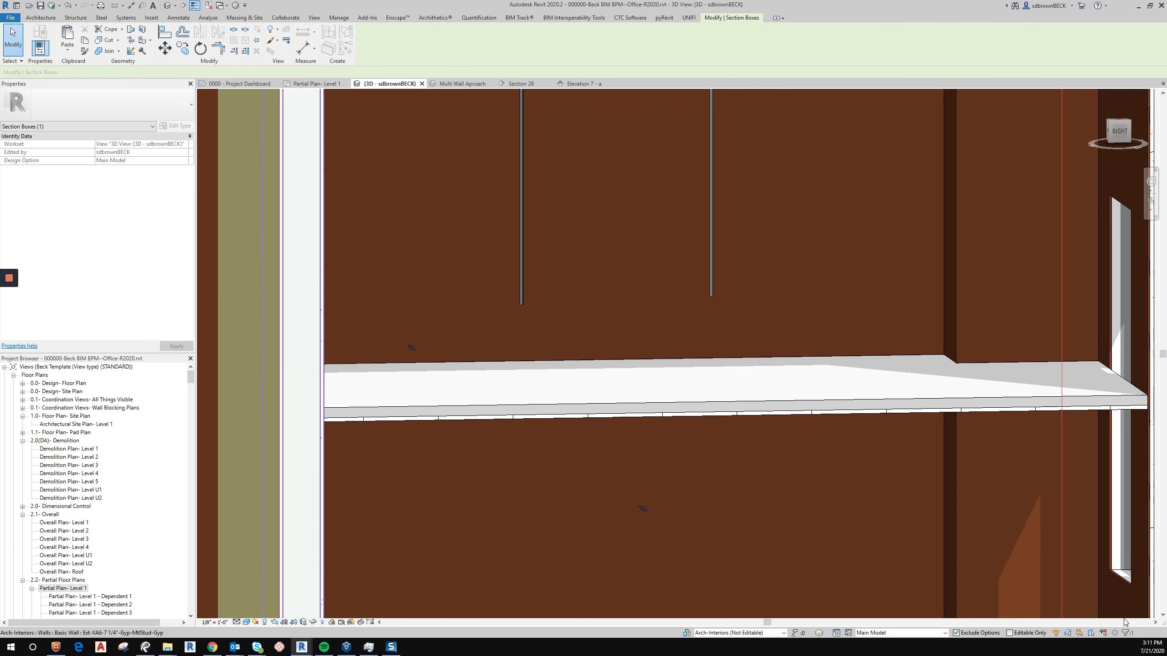
pyautogui.click(246, 622)
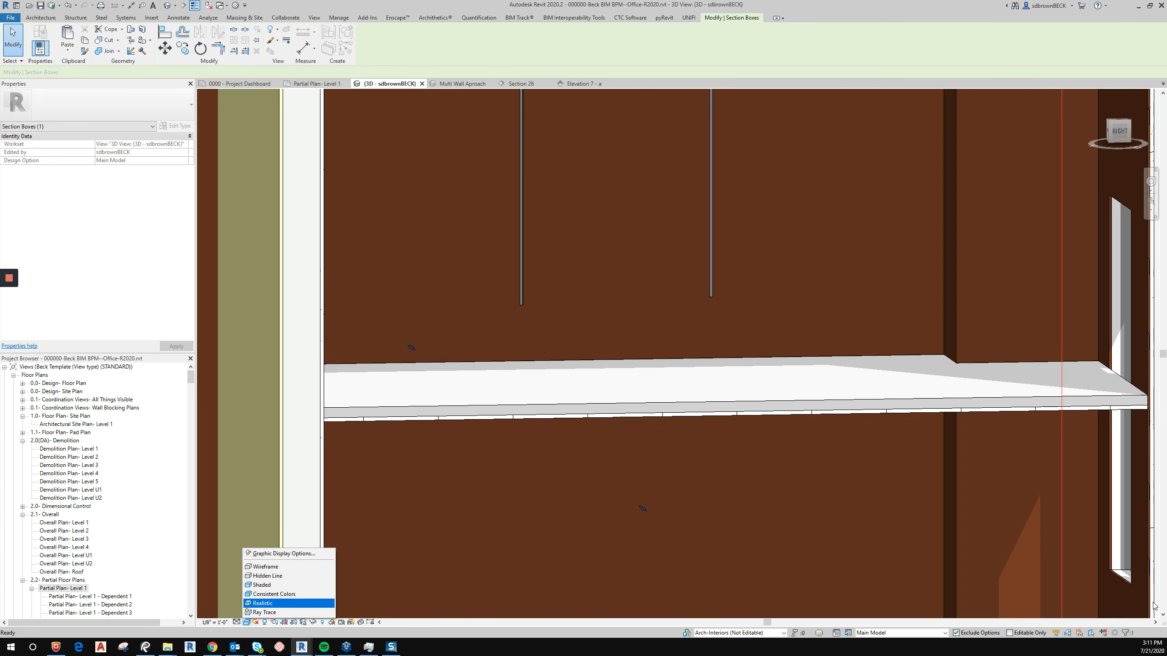
pyautogui.click(276, 604)
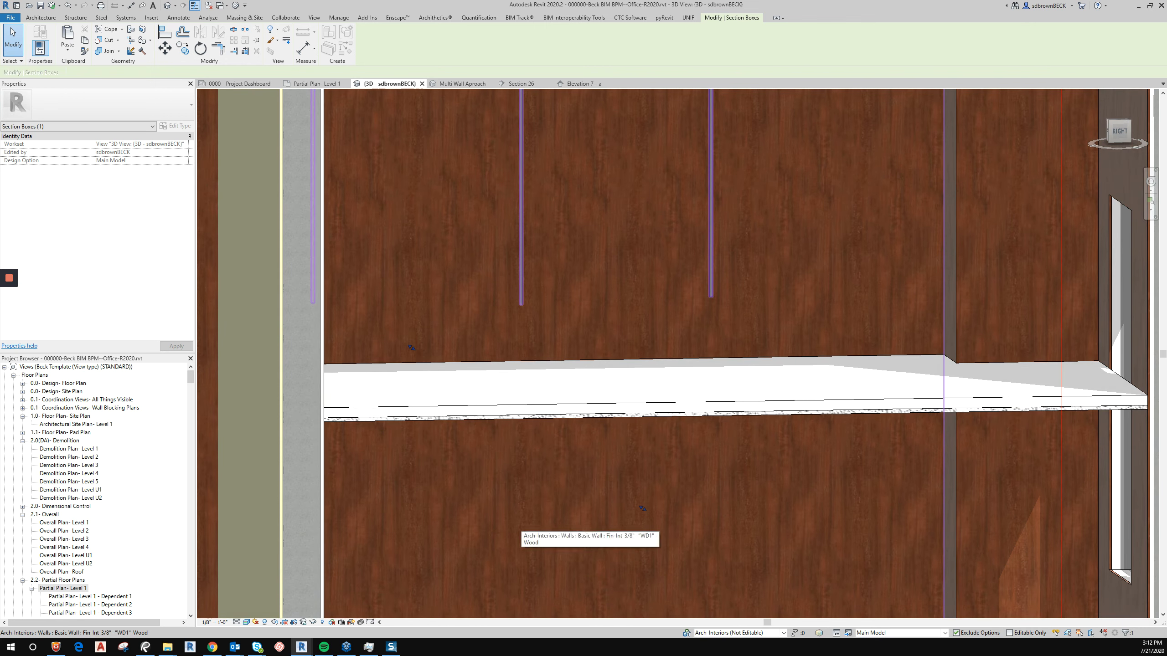
# Change the middle vertical joint on the interior wood wall to the Panel Trim- Black type.
pyautogui.scroll(-3, 520, 524)
pyautogui.keyDown('shift'); pyautogui.moveTo(780, 473); pyautogui.dragTo(888, 472, button='middle'); pyautogui.keyUp('shift')
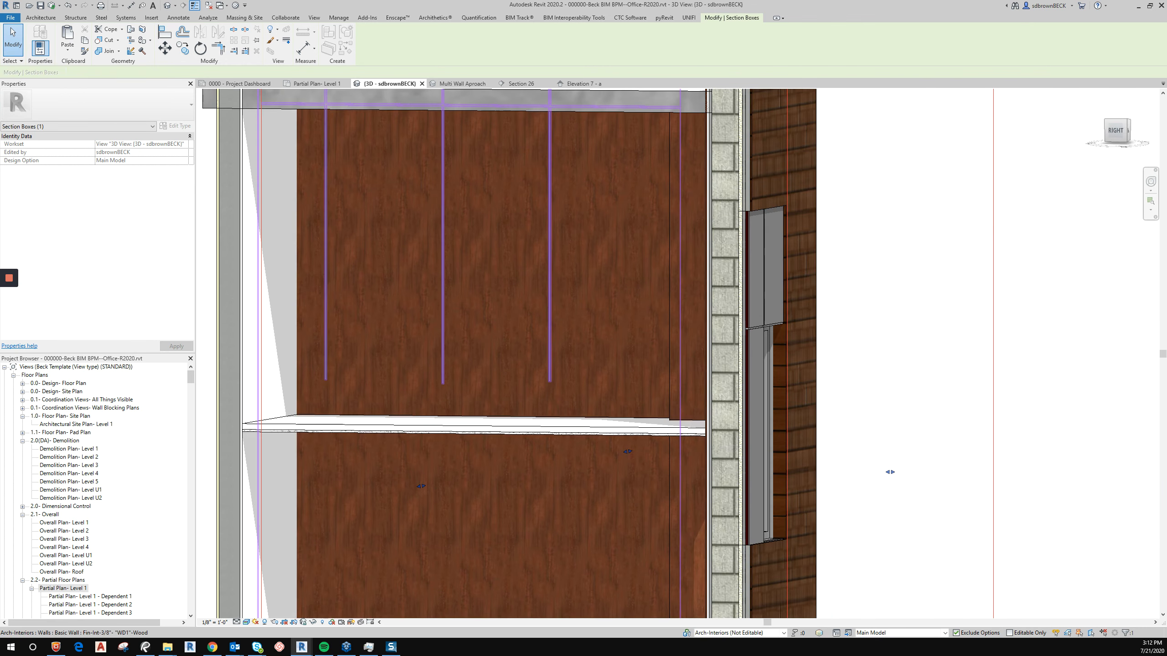
pyautogui.click(888, 471)
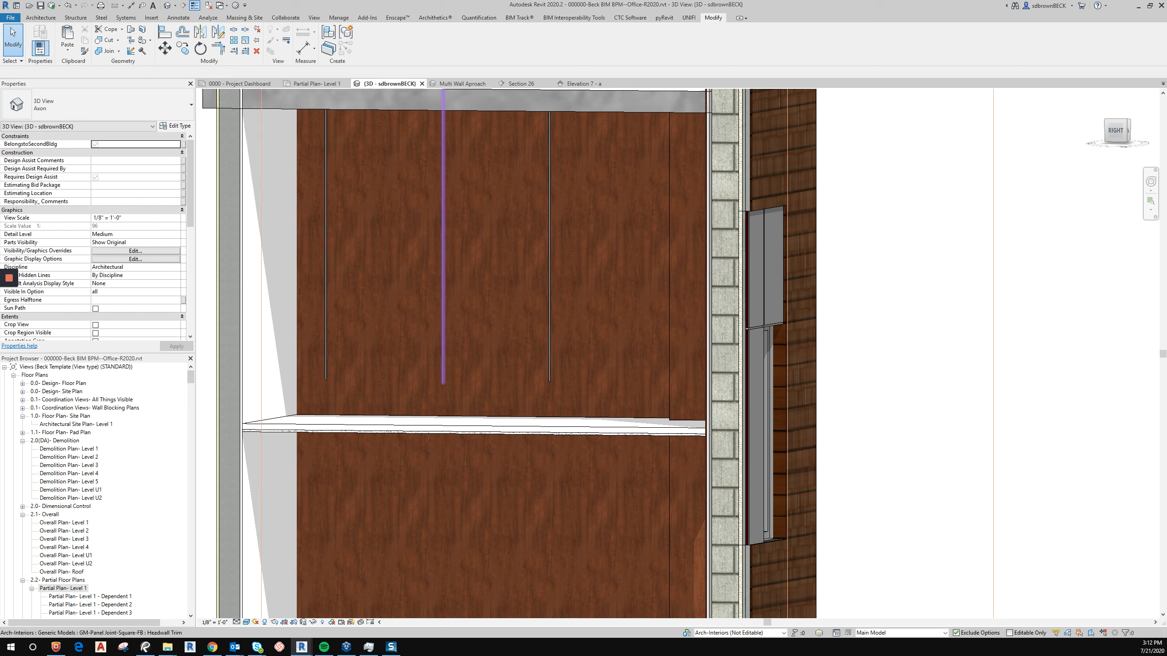
pyautogui.click(443, 230)
pyautogui.press('Escape')
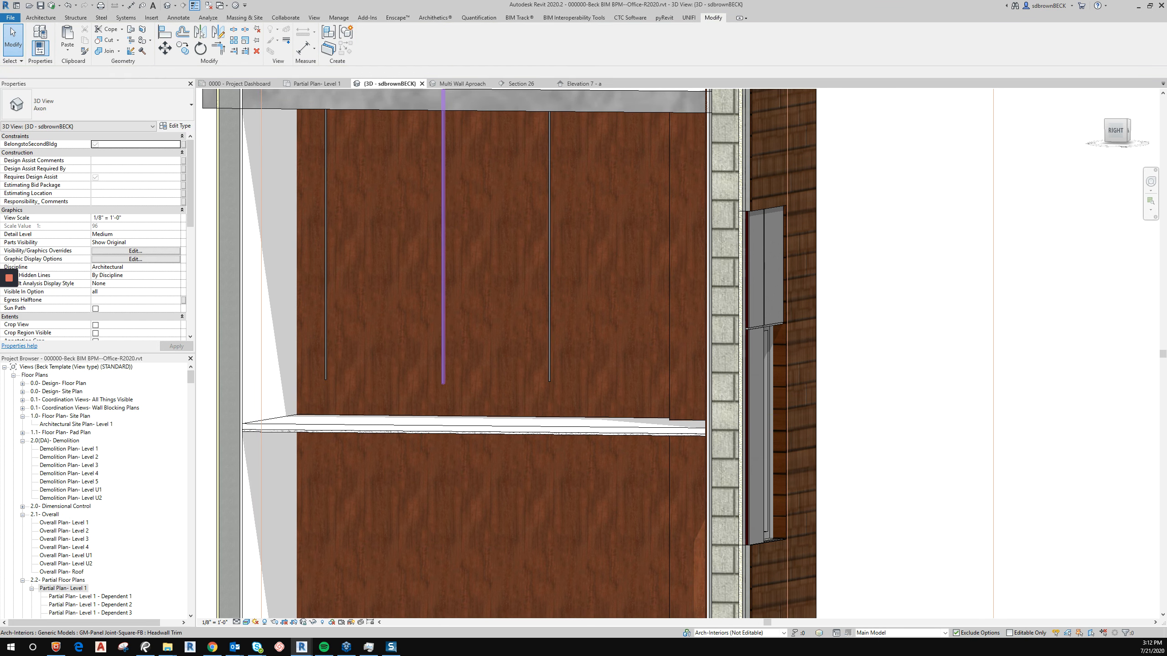
pyautogui.click(443, 216)
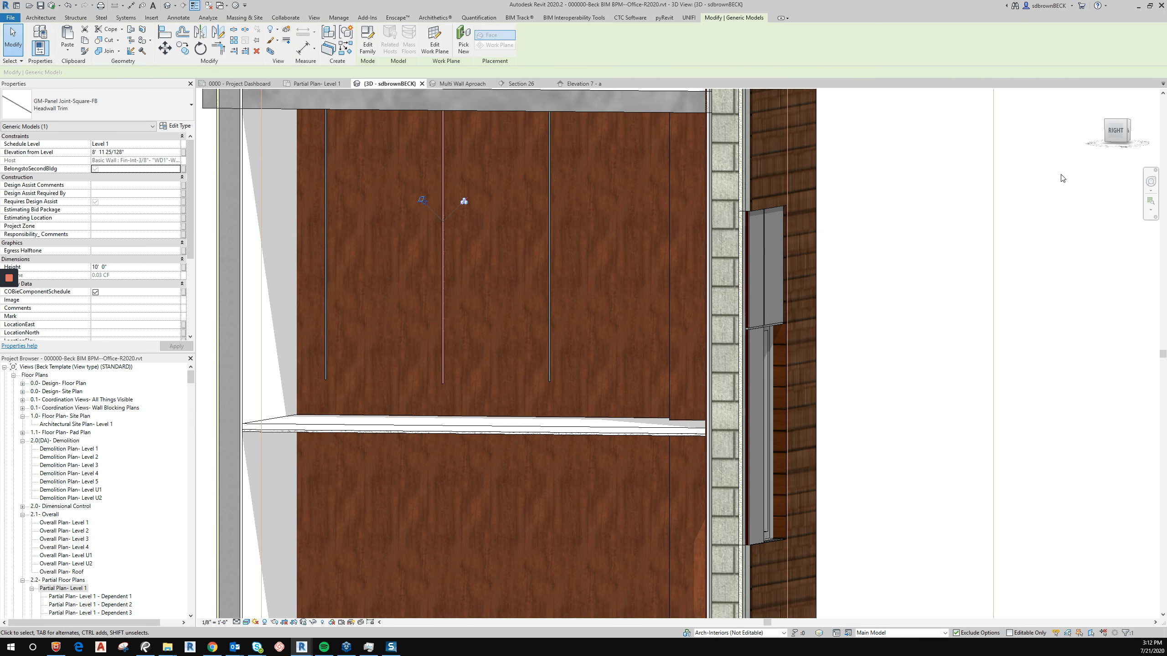
pyautogui.click(123, 105)
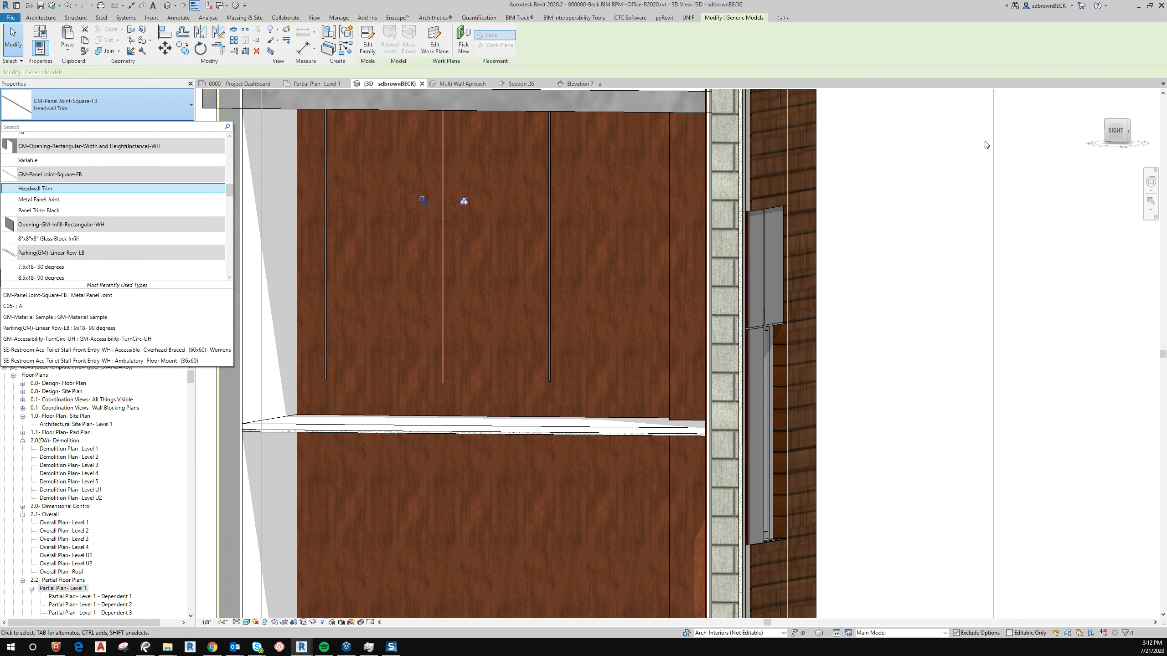
pyautogui.click(273, 256)
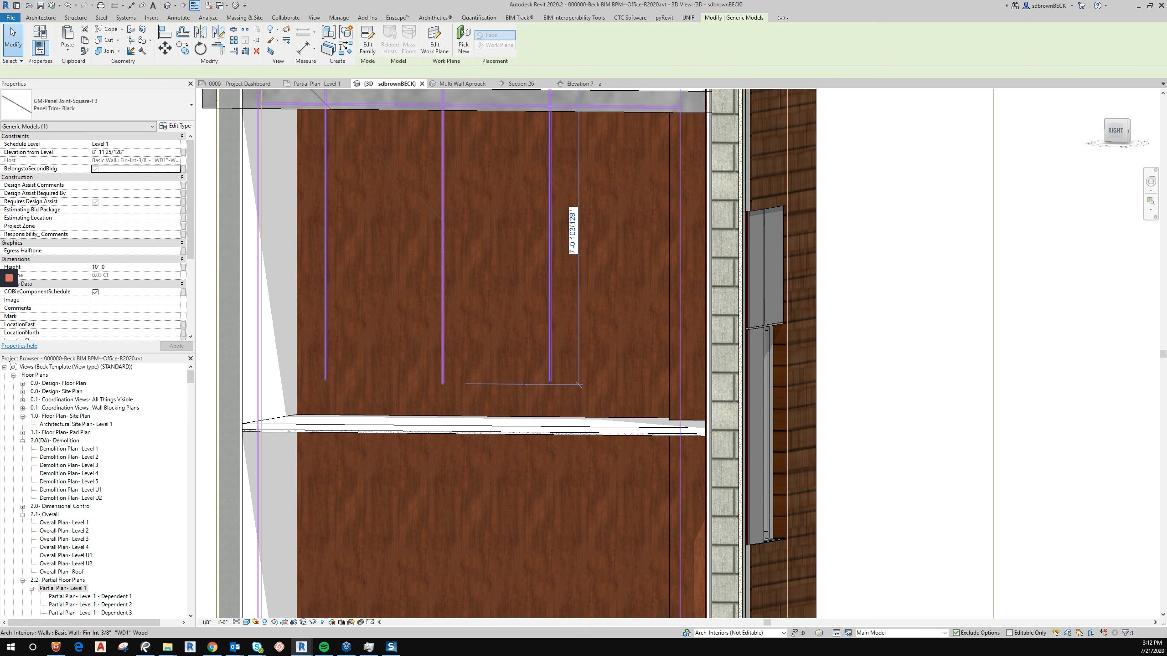
pyautogui.press('Escape')
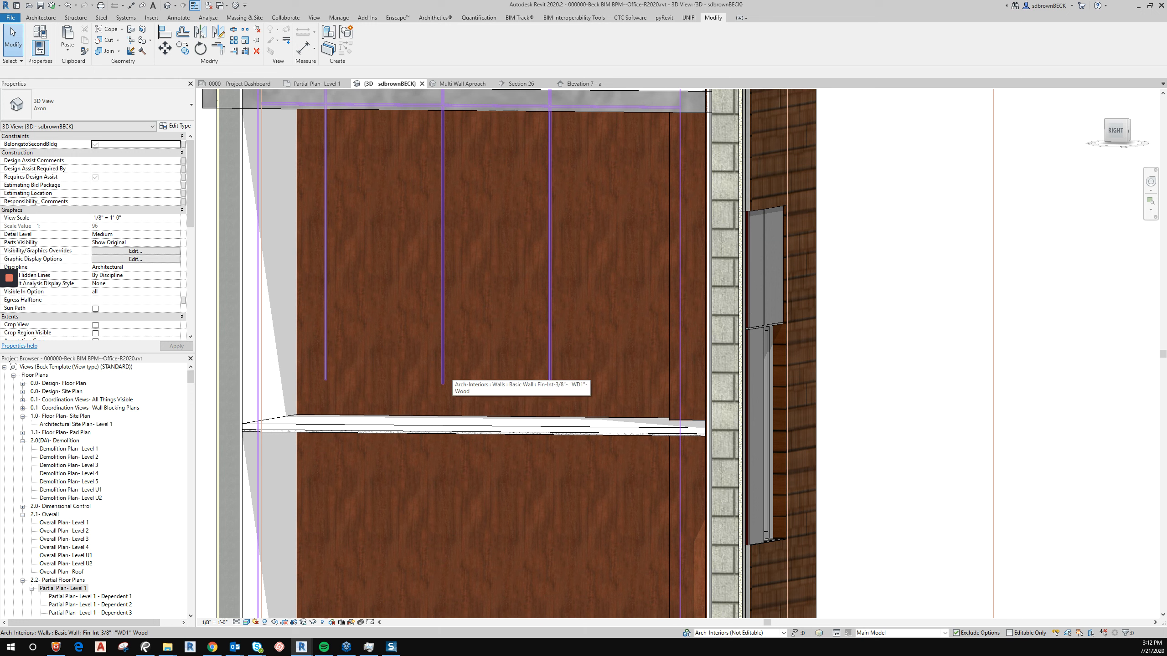
# Match the Panel Trim- Black type from that joint onto the leftmost vertical joint.
pyautogui.press('m')
pyautogui.press('a')
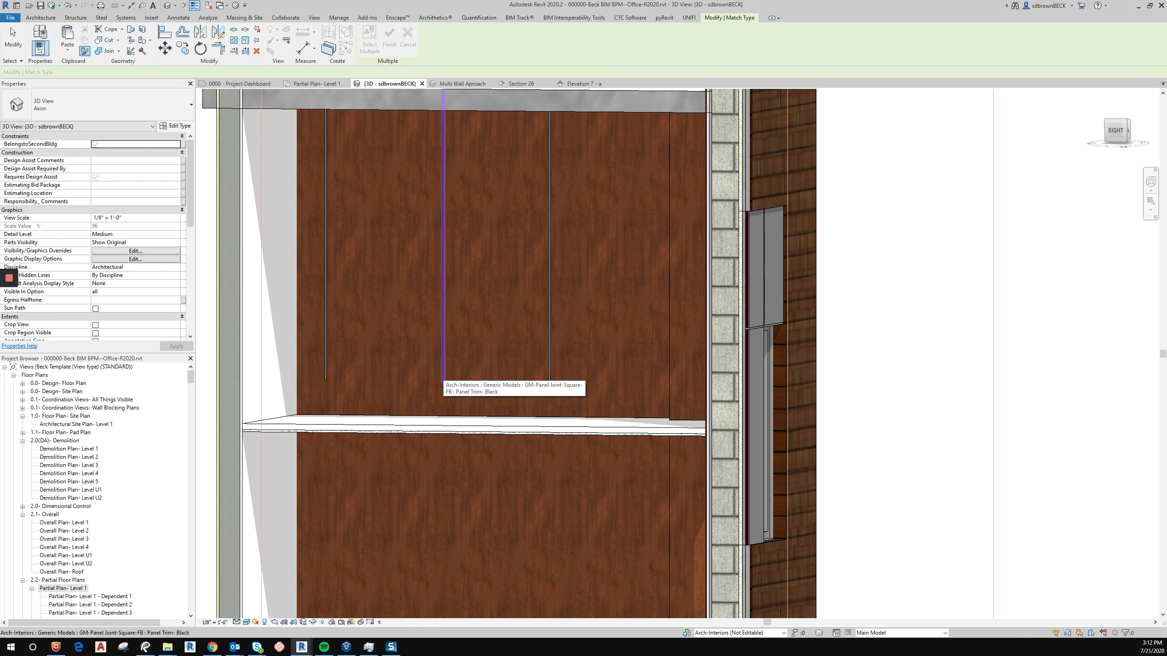
pyautogui.click(443, 377)
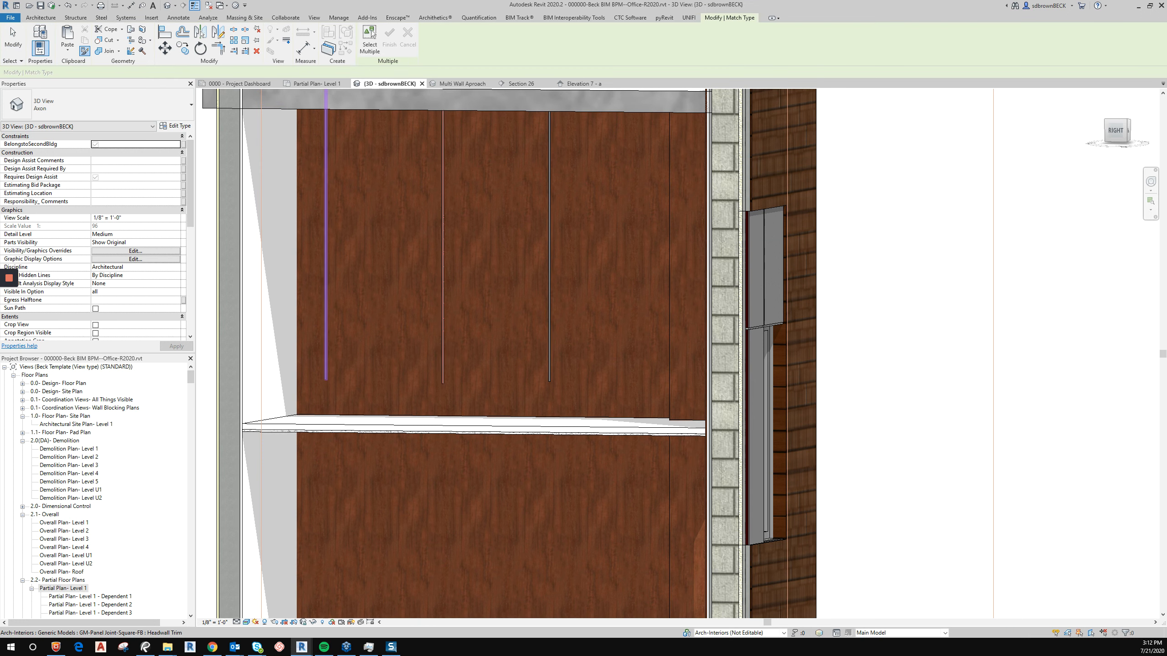
pyautogui.click(326, 367)
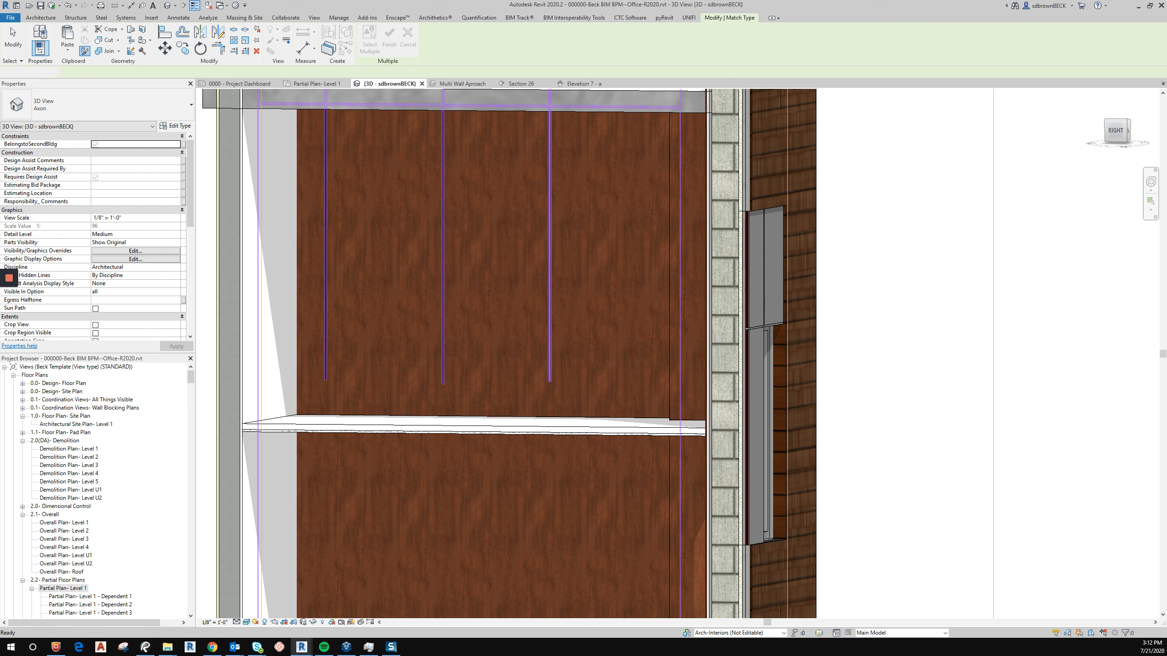
pyautogui.press('Escape')
pyautogui.press('Escape')
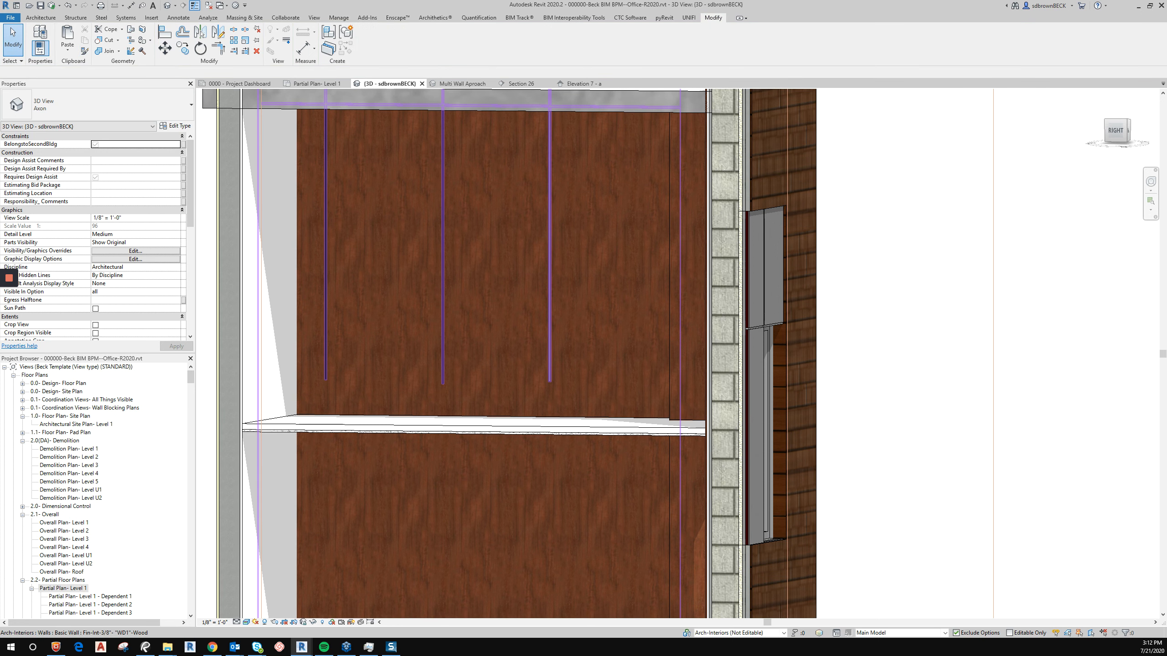
# Select the right vertical joint on the wood wall and change it to the Panel Trim- Black type.
pyautogui.click(489, 408)
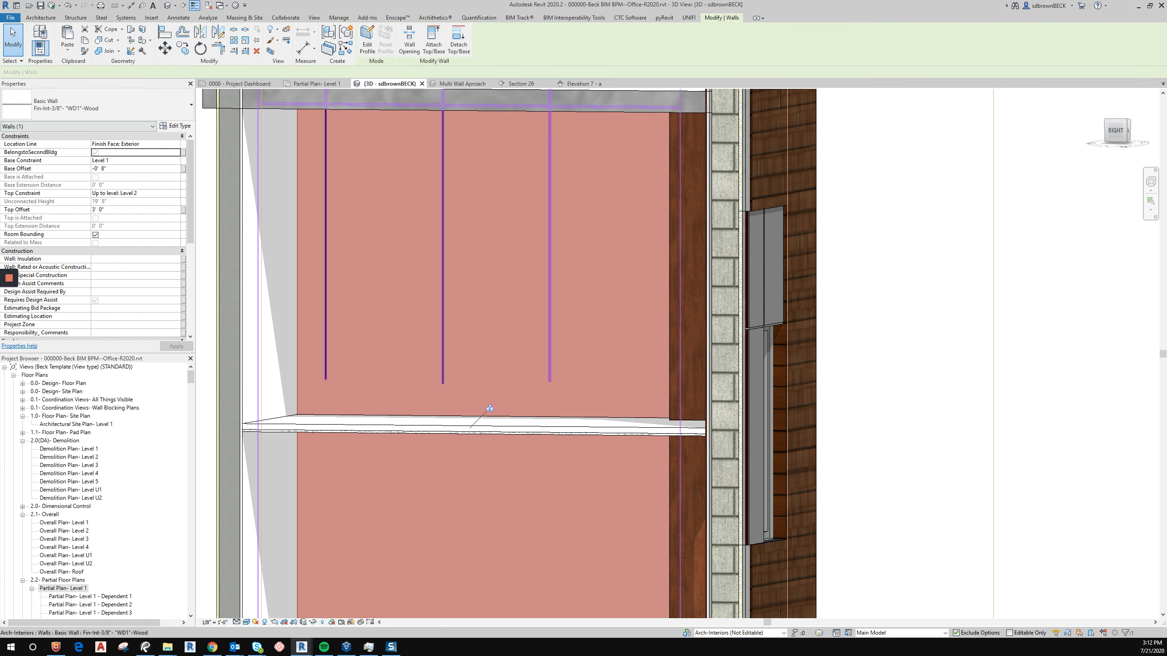
pyautogui.press('Tab')
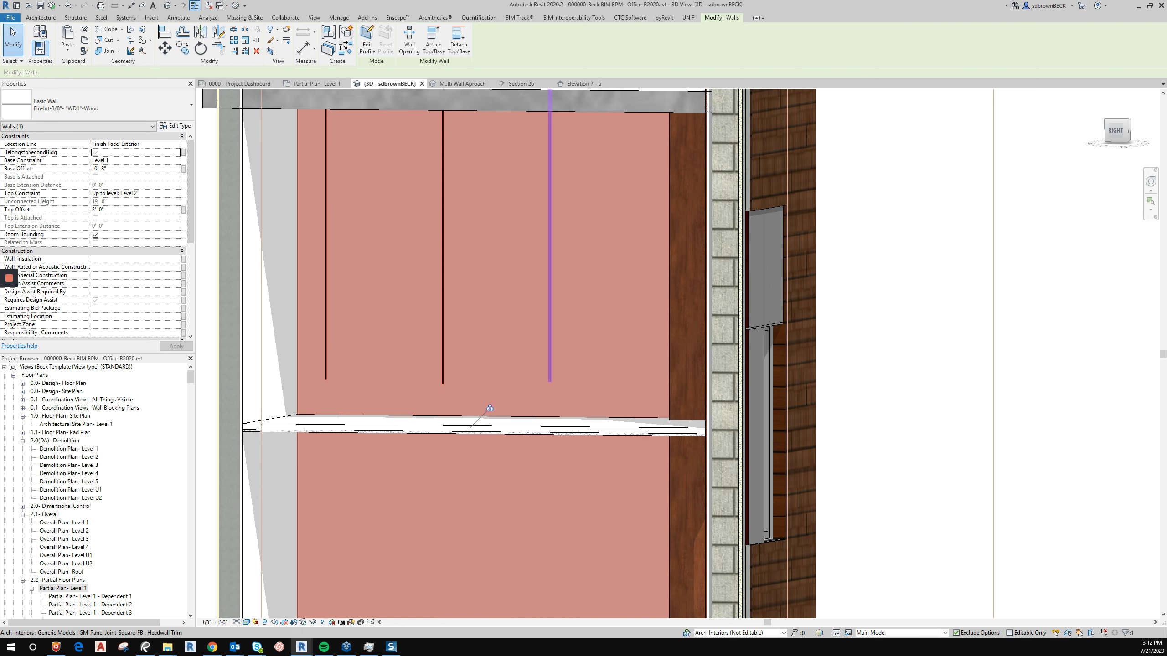
pyautogui.click(550, 294)
pyautogui.click(187, 105)
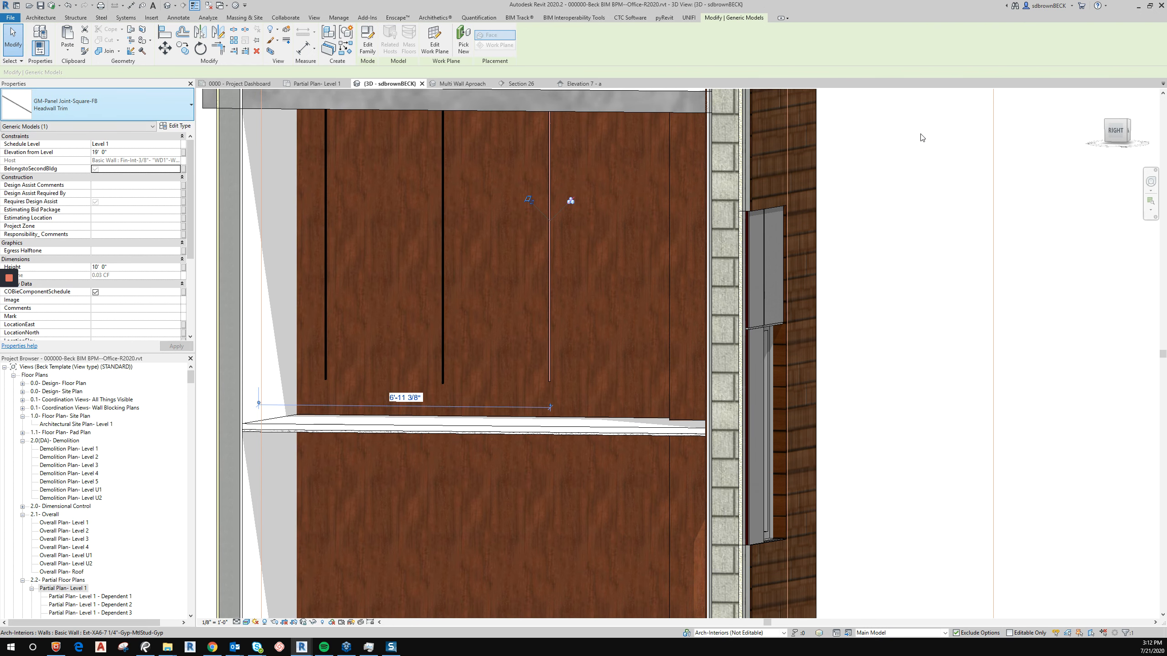
pyautogui.click(39, 211)
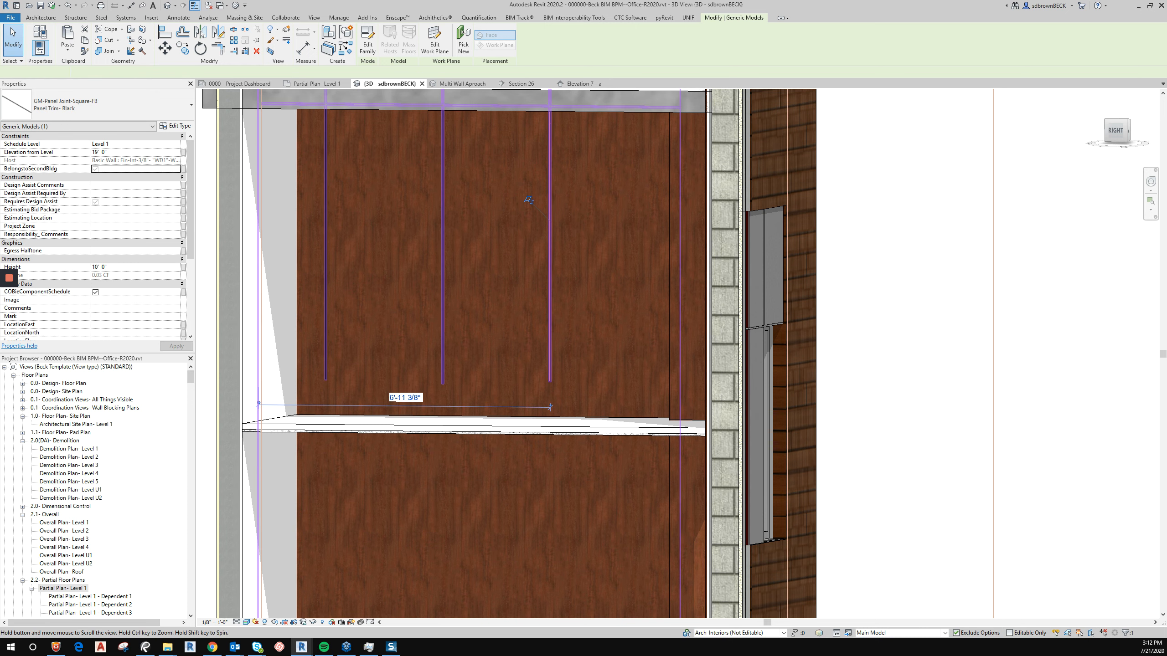
# Use Create Similar on the middle vertical joint to place three horizontal Panel Trim- Black joints across the wood wall.
pyautogui.moveTo(529, 200); pyautogui.dragTo(585, 310, button='middle')
pyautogui.press('Escape')
pyautogui.click(498, 352)
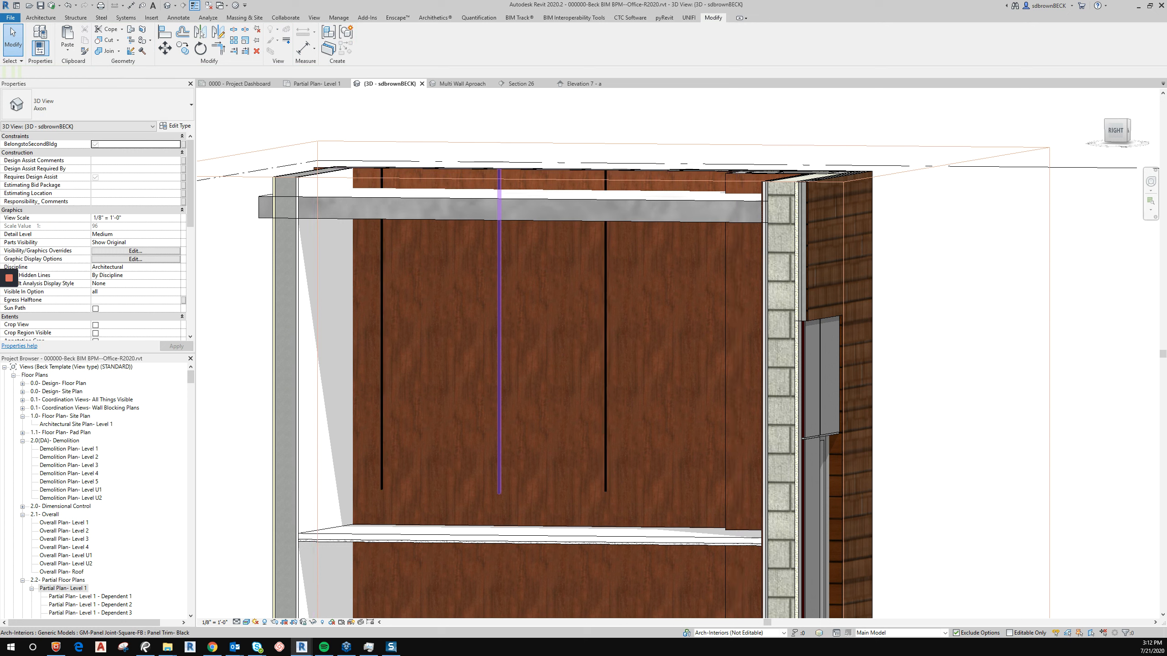
pyautogui.rightClick(499, 351)
pyautogui.click(531, 417)
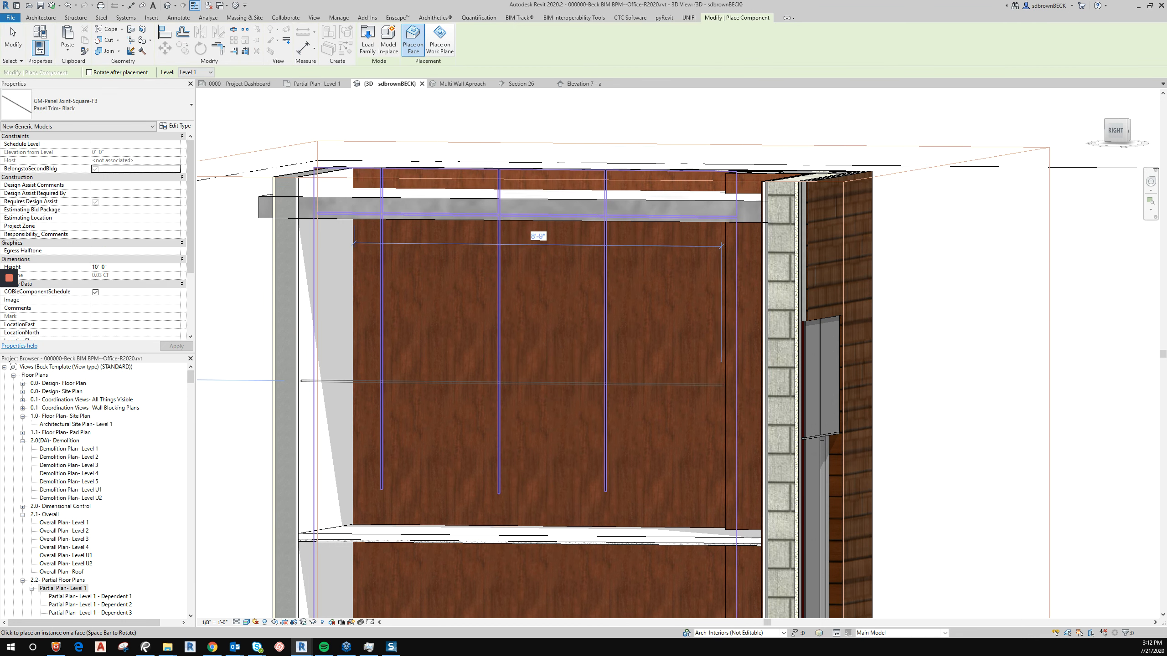
pyautogui.click(726, 382)
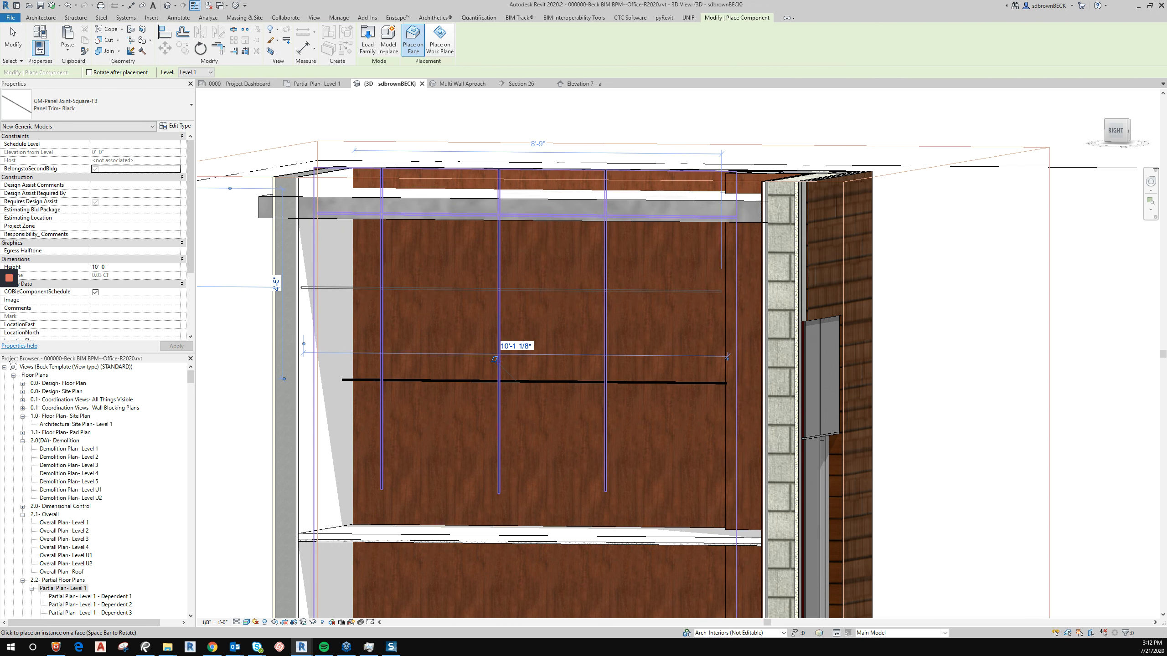
pyautogui.click(721, 291)
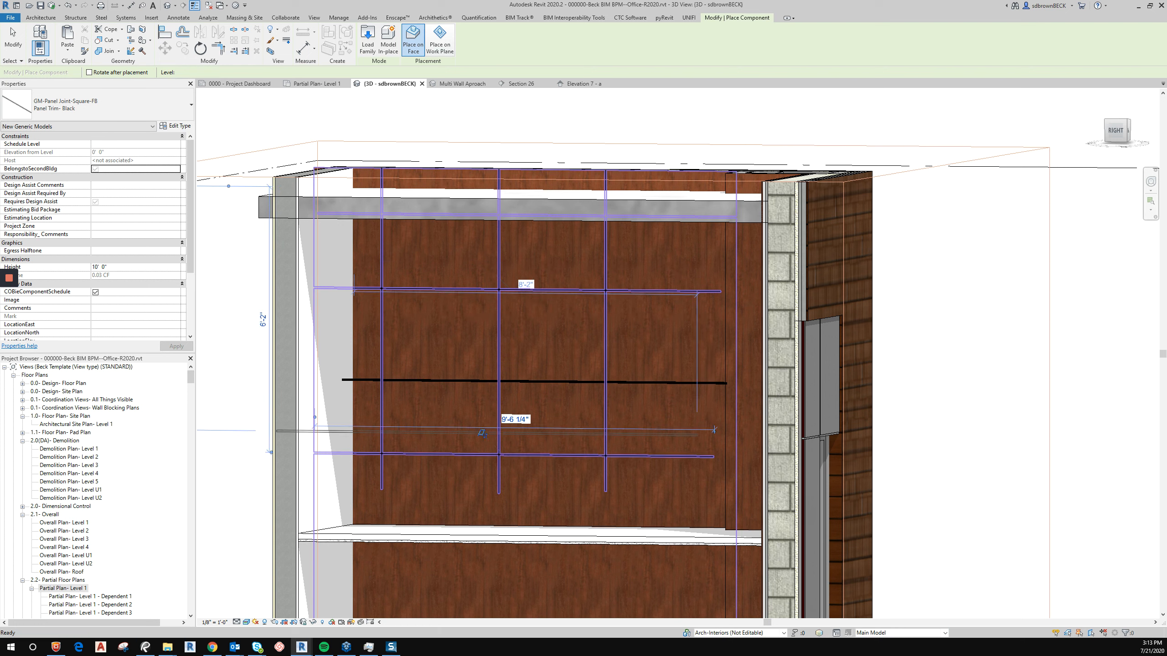
pyautogui.click(714, 456)
pyautogui.press('Escape')
pyautogui.press('Escape')
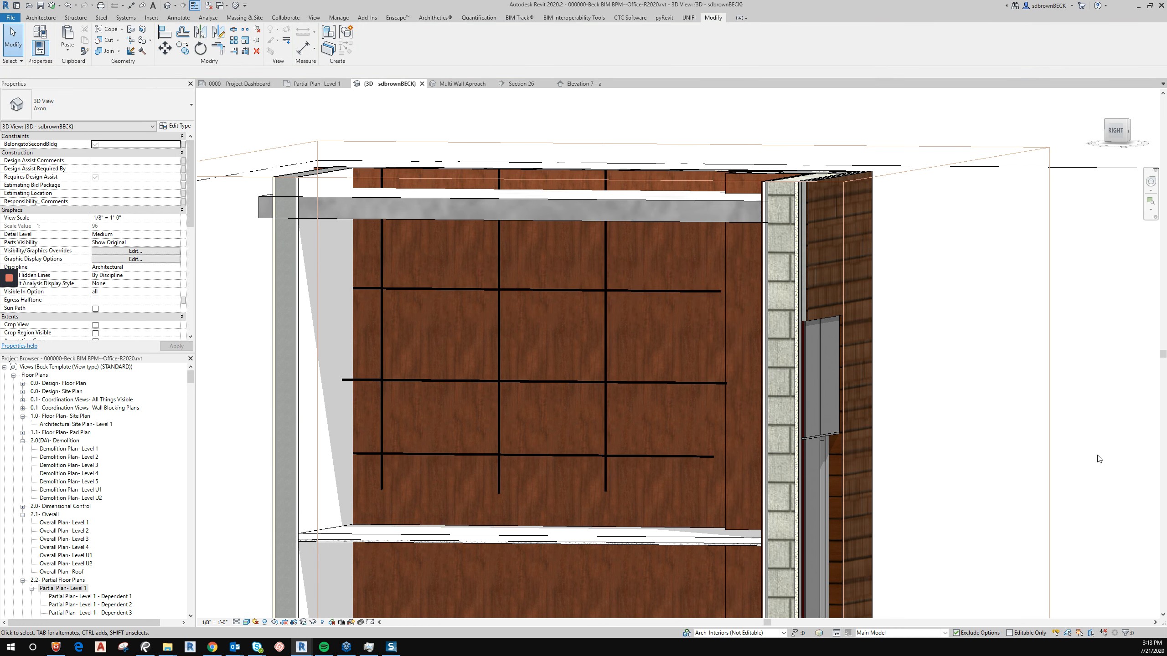
pyautogui.moveTo(1114, 459)
pyautogui.keyDown('shift'); pyautogui.mouseDown(button='middle')
pyautogui.moveTo(1165, 444)
pyautogui.moveTo(1099, 463)
pyautogui.mouseUp(button='middle'); pyautogui.keyUp('shift')
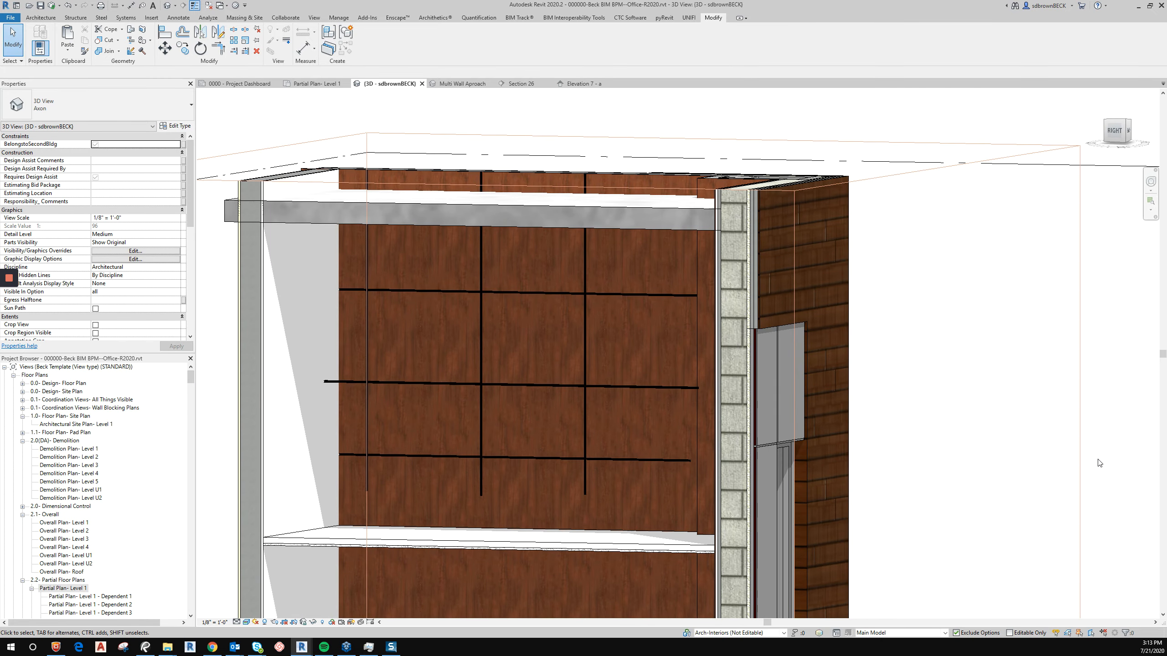